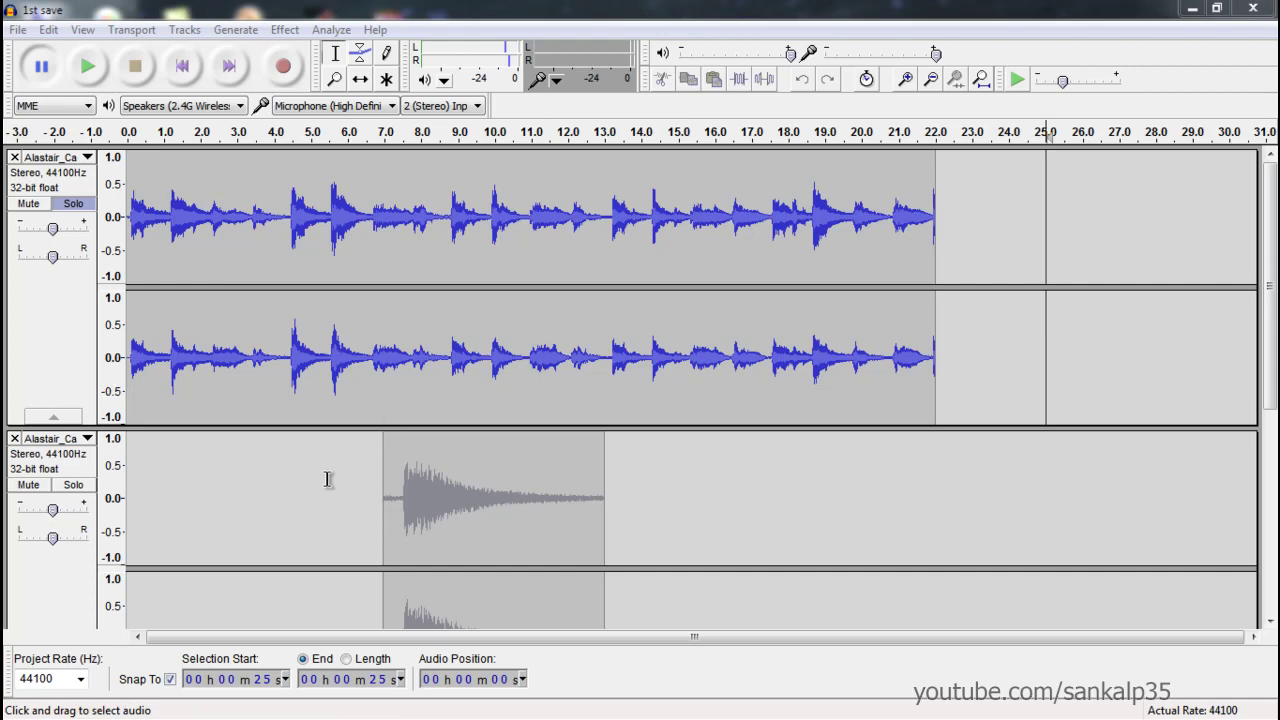
Place the cursor at 5 seconds in the second track and scroll through the tracks
{"action": "left_click", "coordinate": [315, 516]}
{"action": "scroll", "coordinate": [315, 516], "scroll_direction": "down", "scroll_amount": 3}
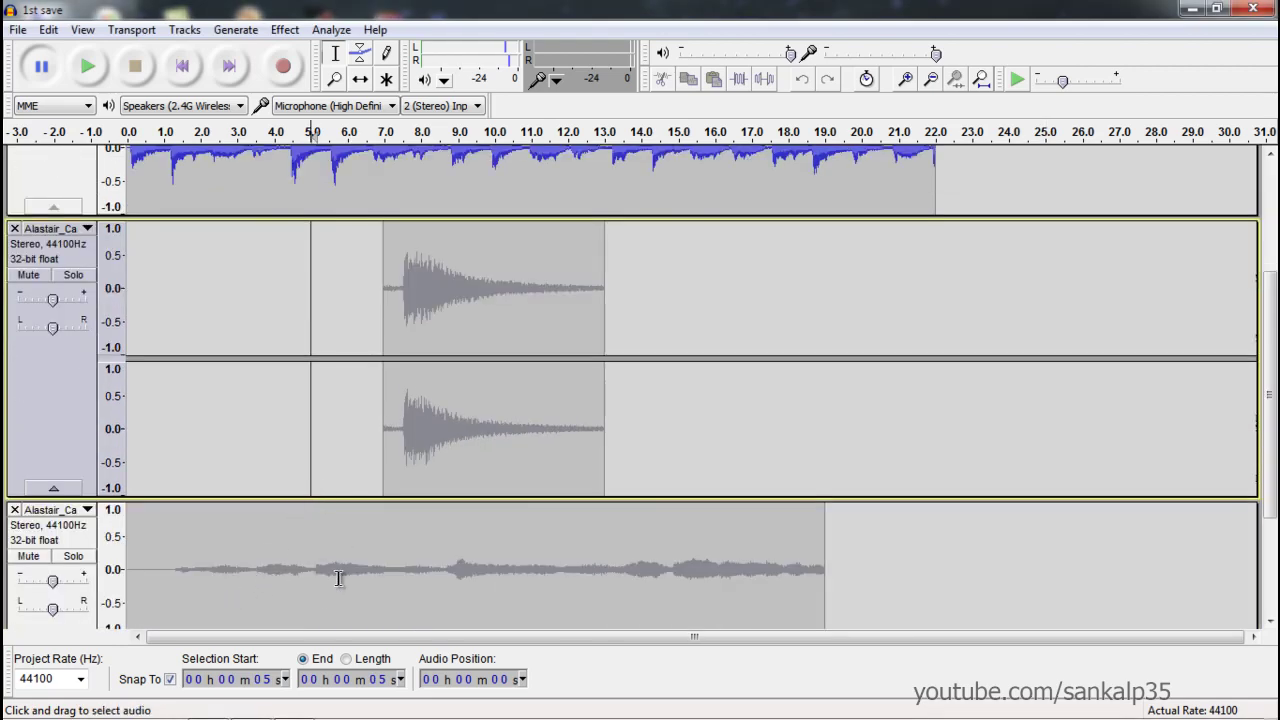
{"action": "scroll", "coordinate": [338, 573], "scroll_direction": "up", "scroll_amount": 3}
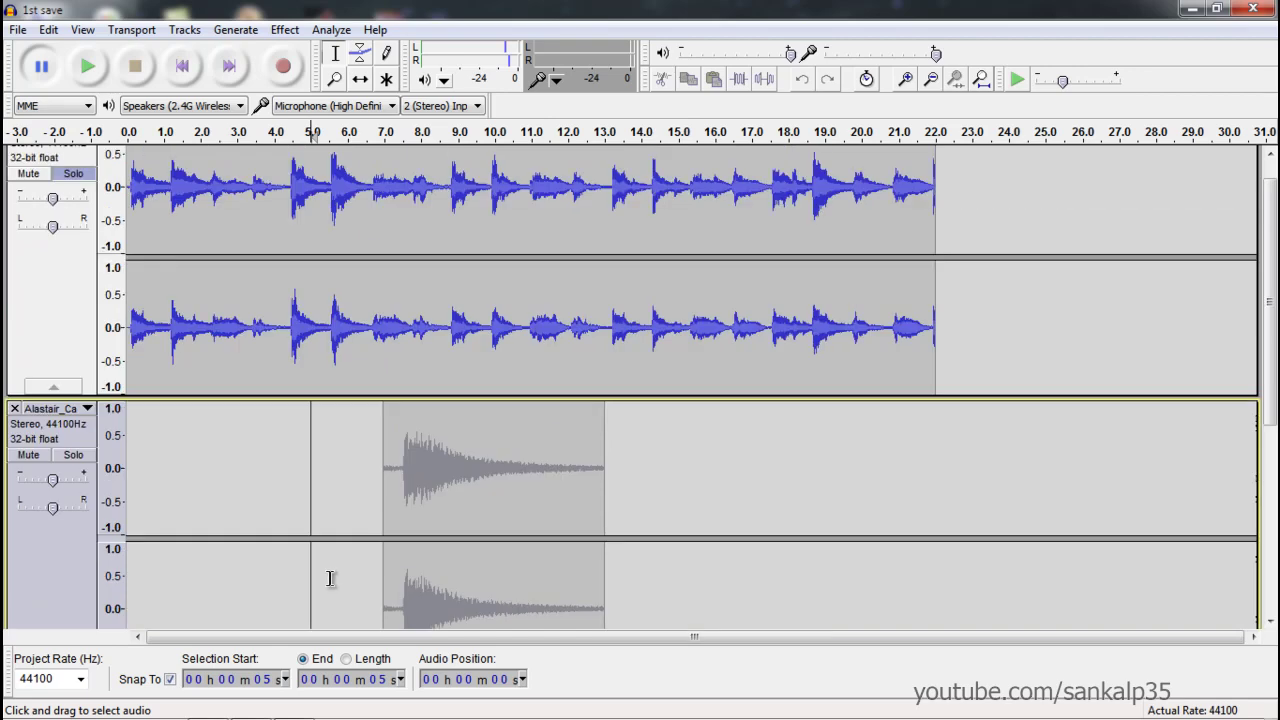
{"action": "scroll", "coordinate": [330, 580], "scroll_direction": "down", "scroll_amount": 1}
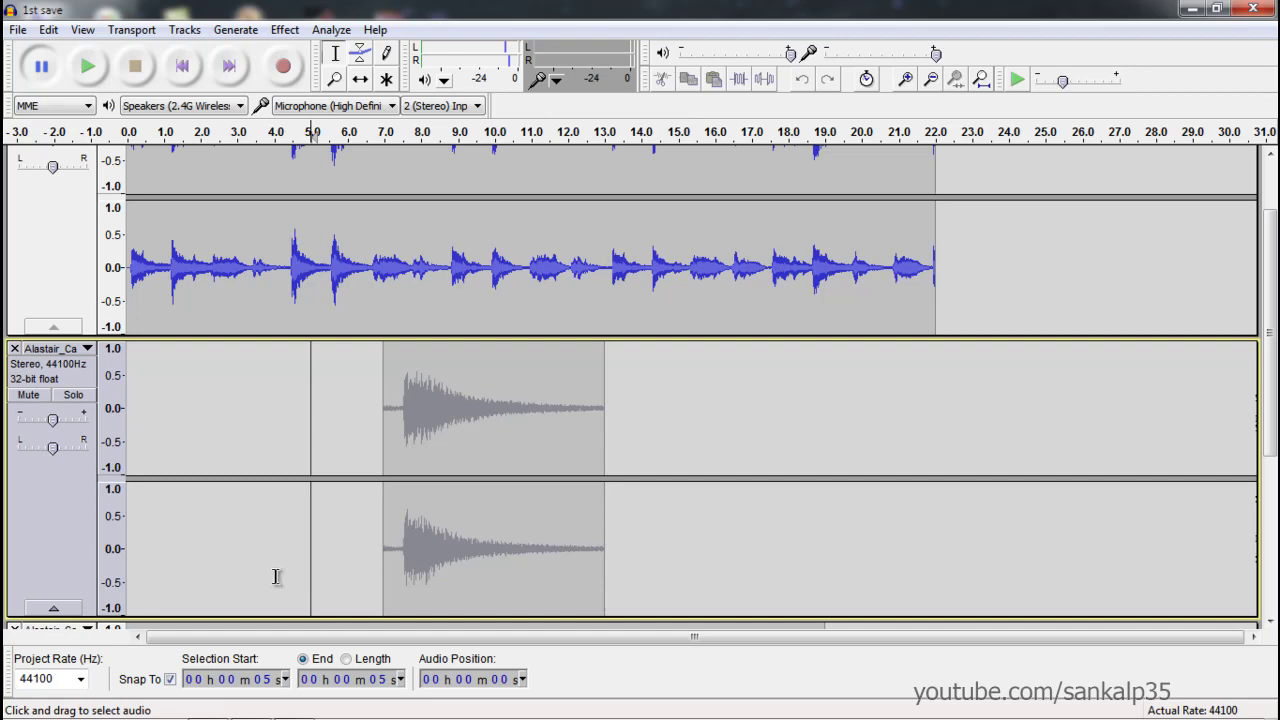
{"action": "scroll", "coordinate": [280, 572], "scroll_direction": "down", "scroll_amount": 1}
{"action": "scroll", "coordinate": [285, 570], "scroll_direction": "down", "scroll_amount": 2}
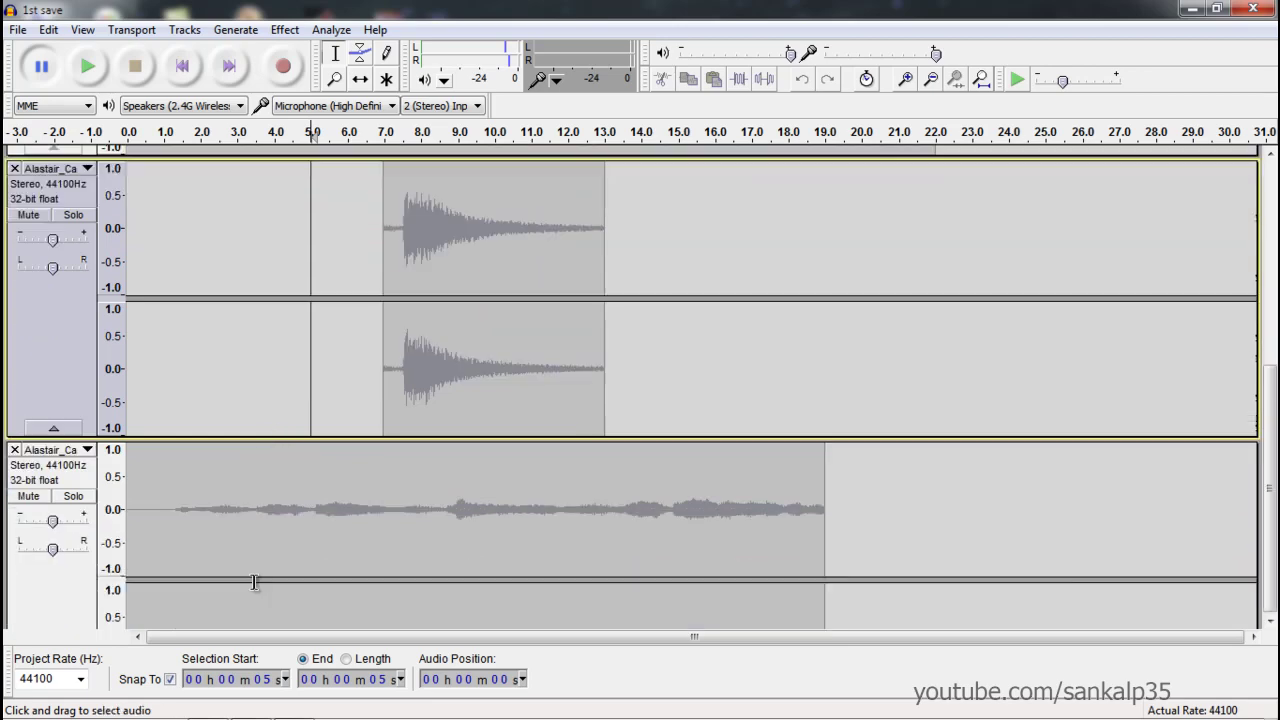
{"action": "scroll", "coordinate": [262, 569], "scroll_direction": "down", "scroll_amount": 2}
{"action": "scroll", "coordinate": [254, 569], "scroll_direction": "up", "scroll_amount": 1}
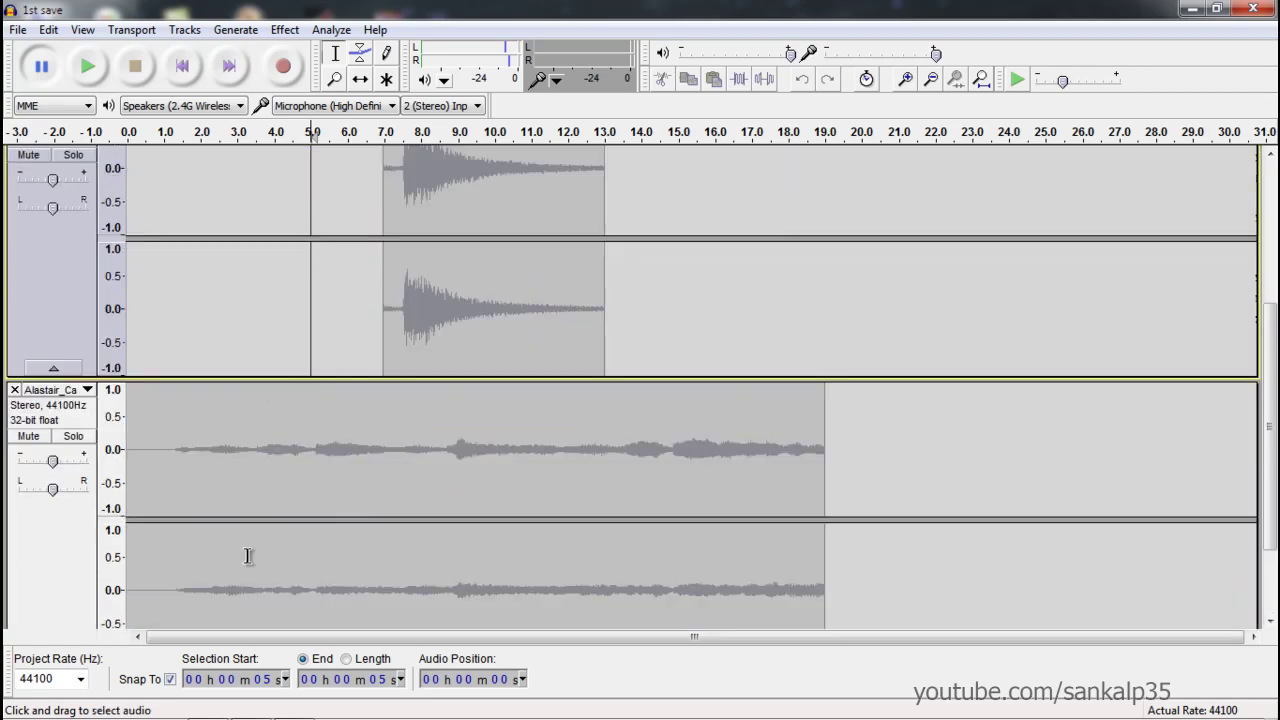
{"action": "scroll", "coordinate": [250, 555], "scroll_direction": "up", "scroll_amount": 2}
{"action": "scroll", "coordinate": [270, 532], "scroll_direction": "down", "scroll_amount": 3}
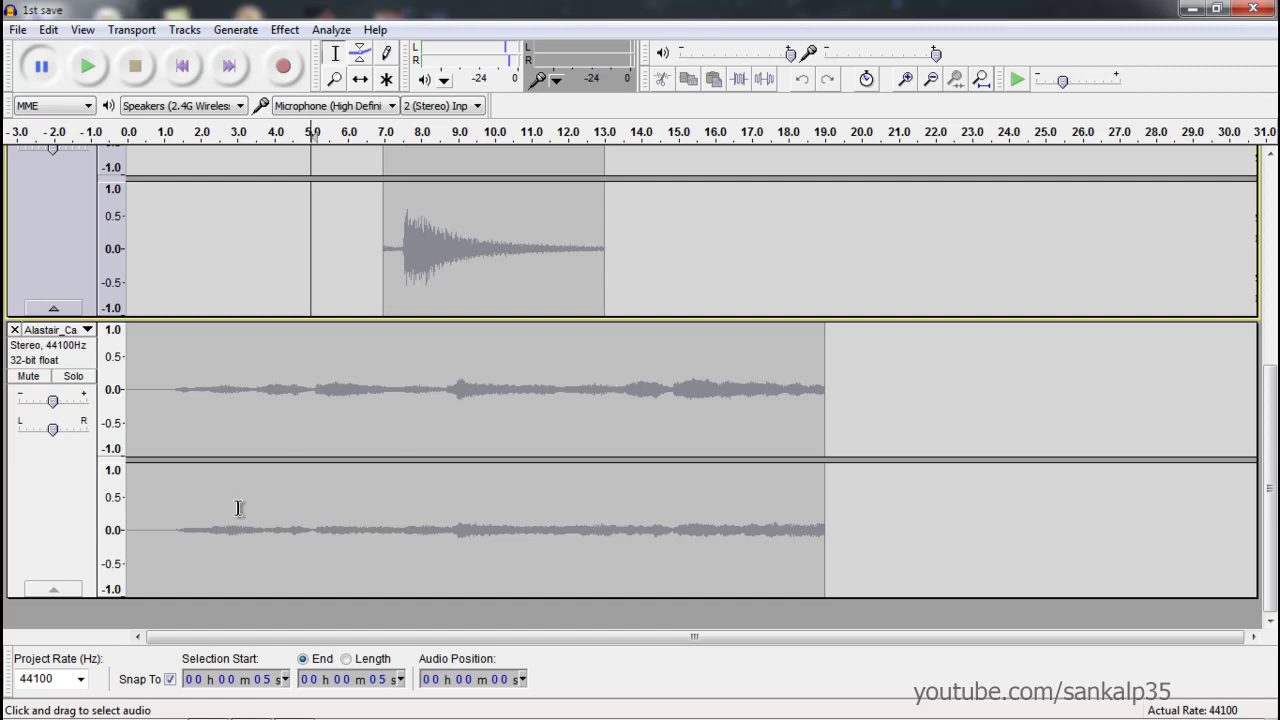
{"action": "scroll", "coordinate": [231, 503], "scroll_direction": "up", "scroll_amount": 2}
{"action": "scroll", "coordinate": [240, 477], "scroll_direction": "down", "scroll_amount": 2}
Solo the bottom track and mark spans around 3–6 and 15–16 seconds on it
{"action": "left_click", "coordinate": [87, 381]}
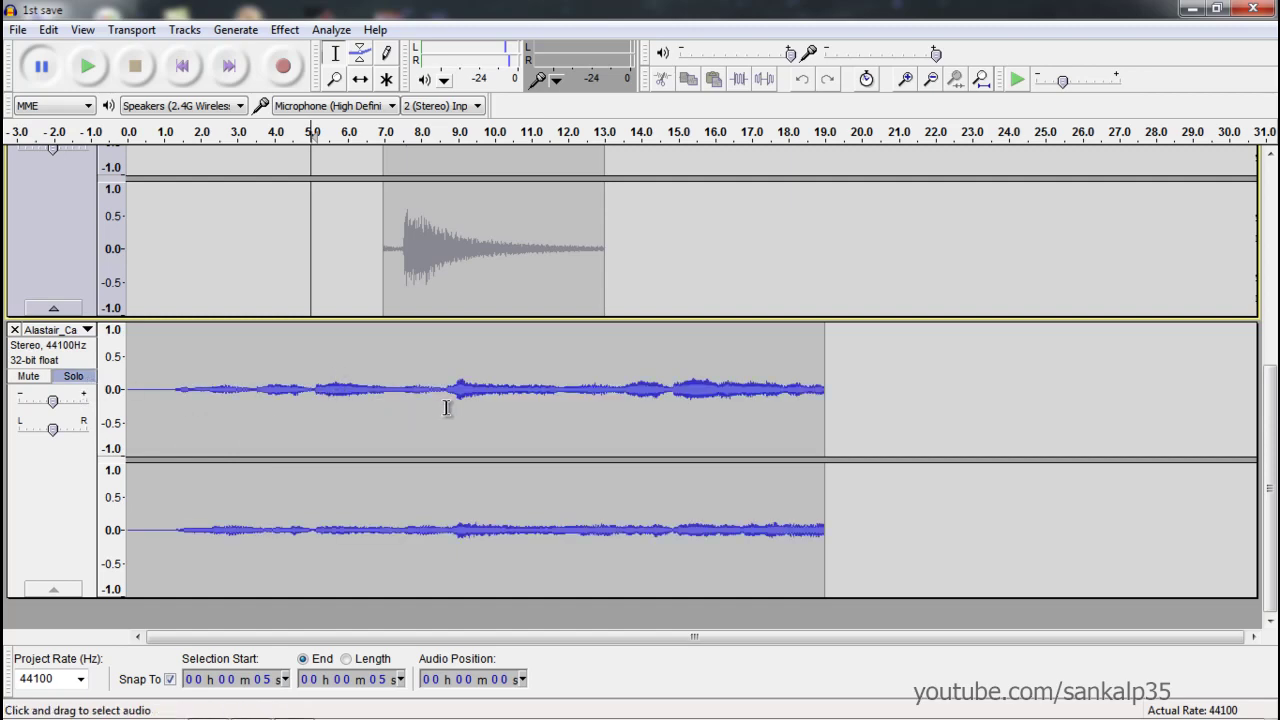
{"action": "left_click_drag", "start_coordinate": [240, 394], "coordinate": [486, 396]}
{"action": "left_click", "coordinate": [347, 400]}
{"action": "left_click", "coordinate": [420, 404]}
{"action": "left_click", "coordinate": [536, 421]}
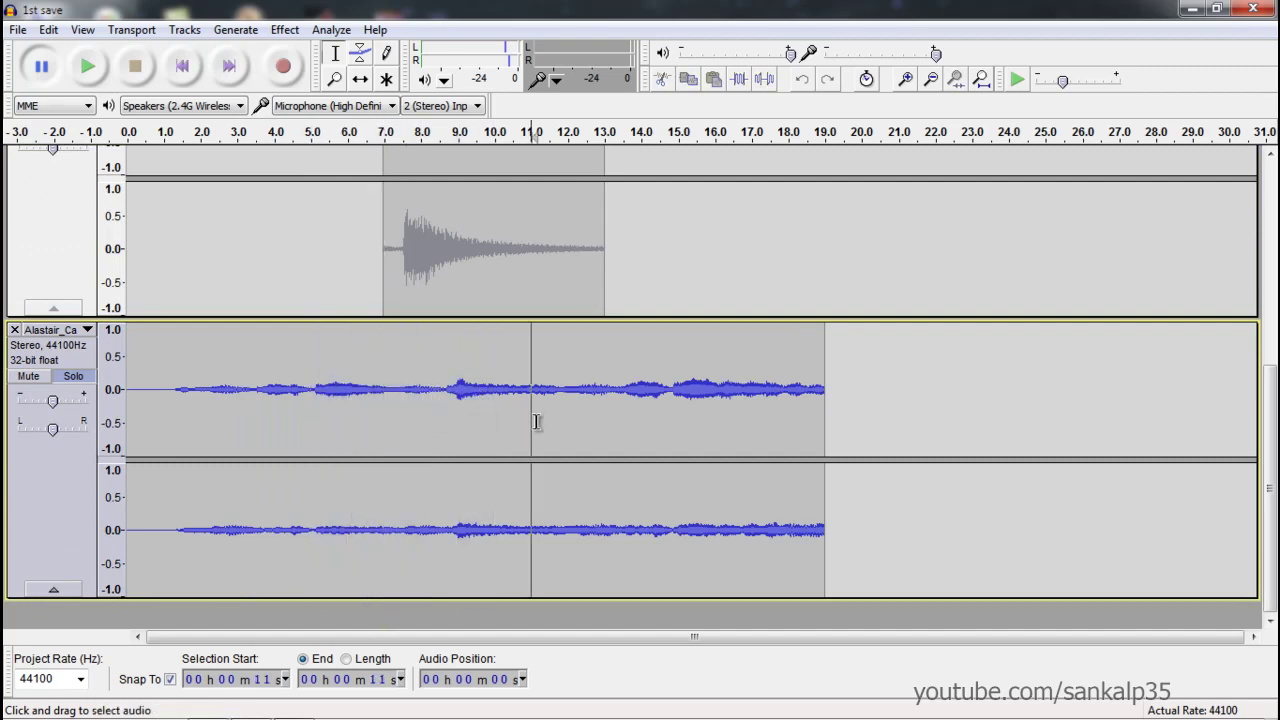
{"action": "left_click_drag", "start_coordinate": [679, 392], "coordinate": [714, 395]}
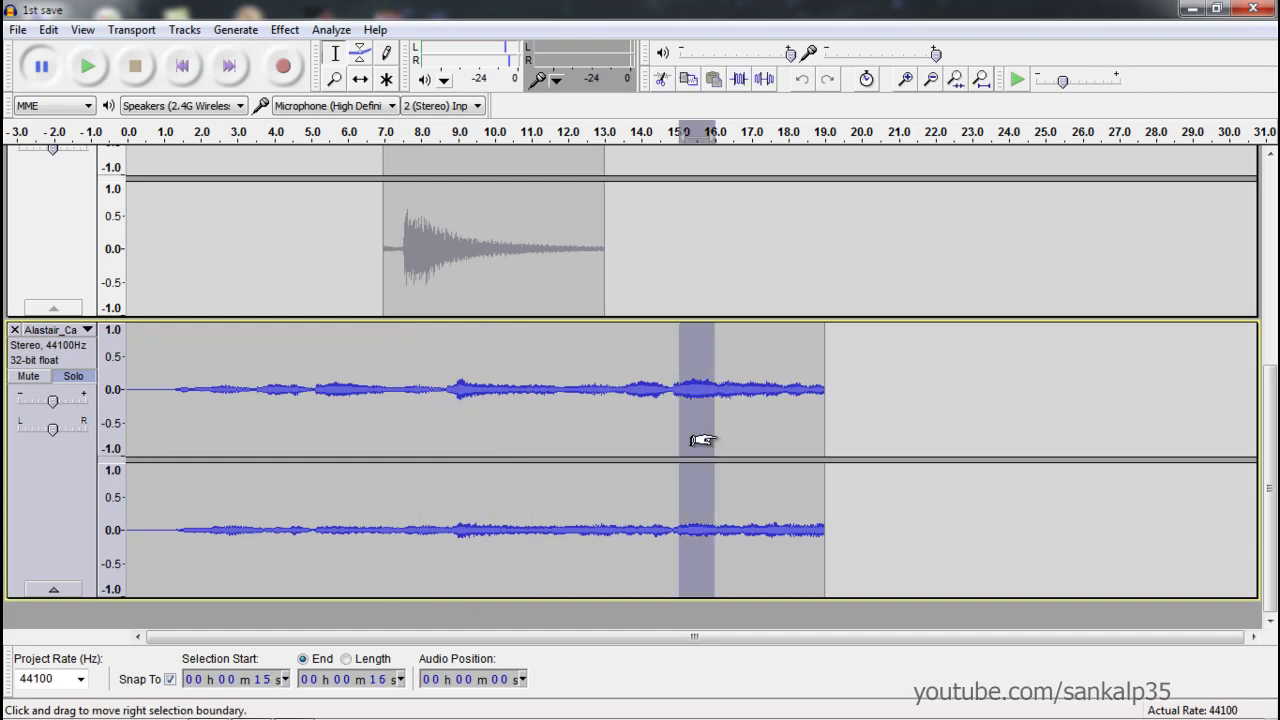
Mark a span around 8 seconds on the bell track and set the cursor there
{"action": "scroll", "coordinate": [694, 432], "scroll_direction": "up", "scroll_amount": 1}
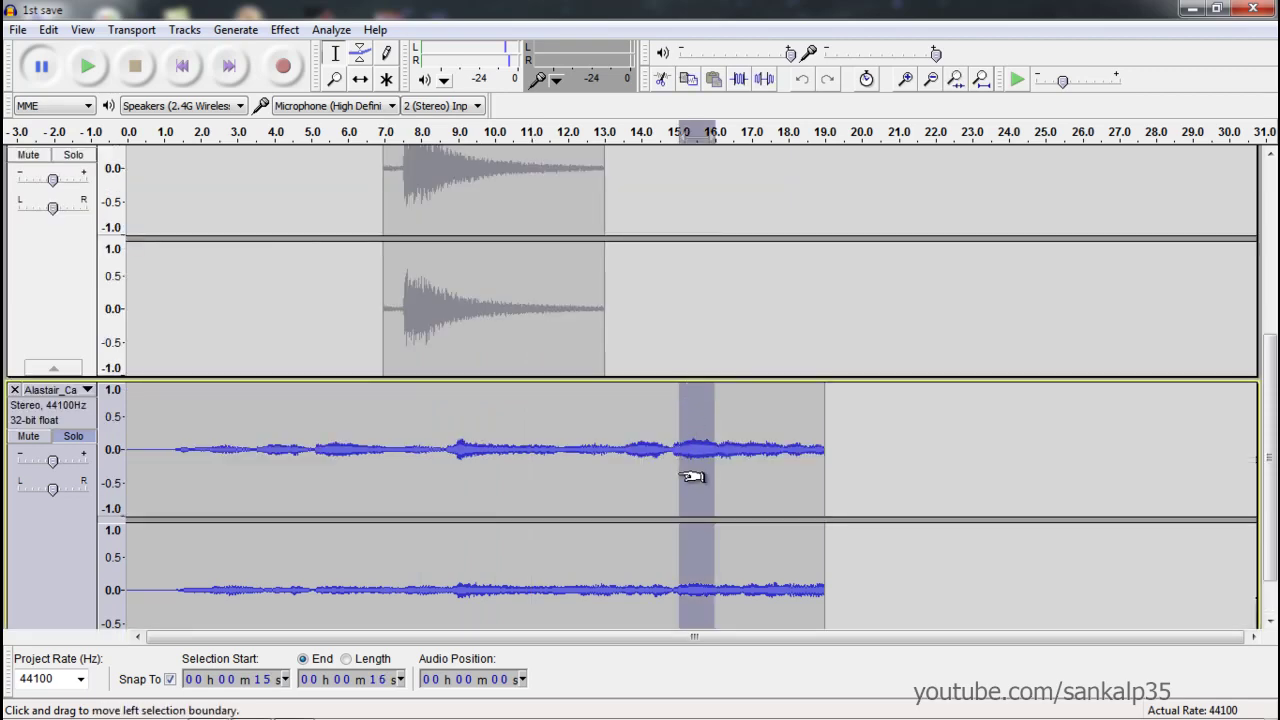
{"action": "left_click", "coordinate": [571, 455]}
{"action": "scroll", "coordinate": [490, 332], "scroll_direction": "up", "scroll_amount": 2}
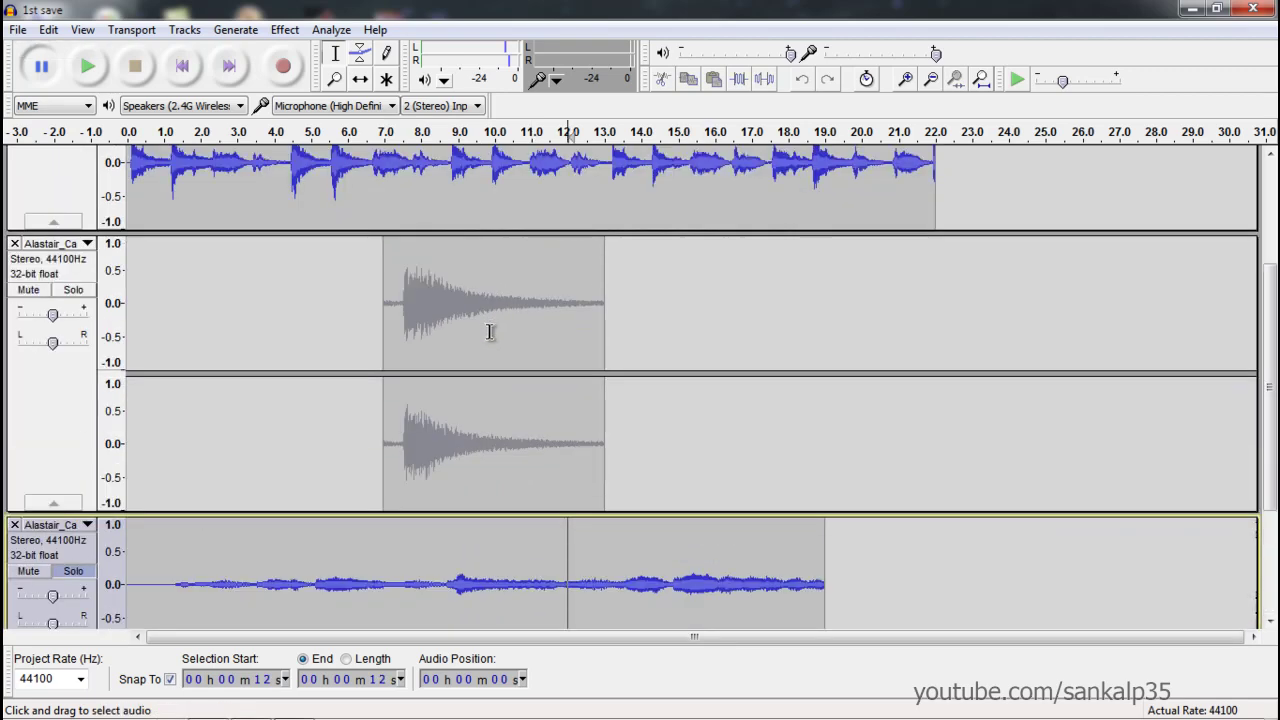
{"action": "left_click_drag", "start_coordinate": [505, 318], "coordinate": [410, 318]}
{"action": "left_click", "coordinate": [410, 318]}
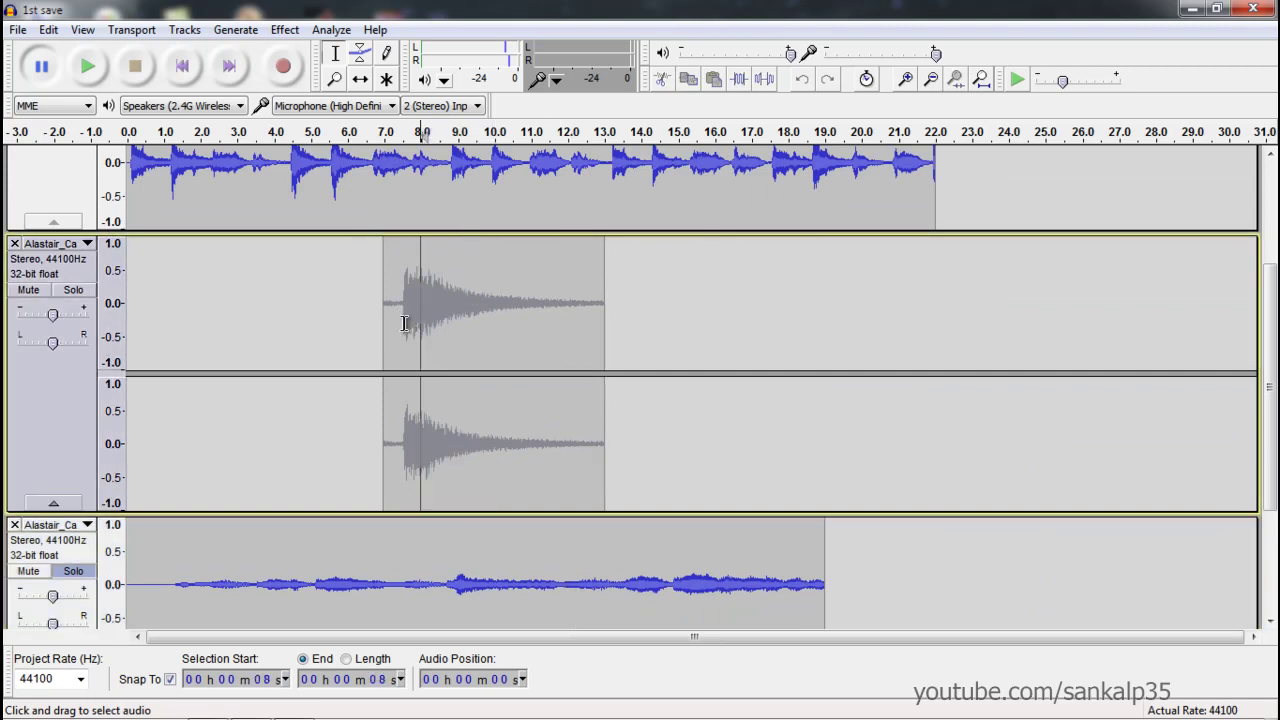
Move the solo from the bottom track to the bell clip track and start playback
{"action": "left_click", "coordinate": [74, 575]}
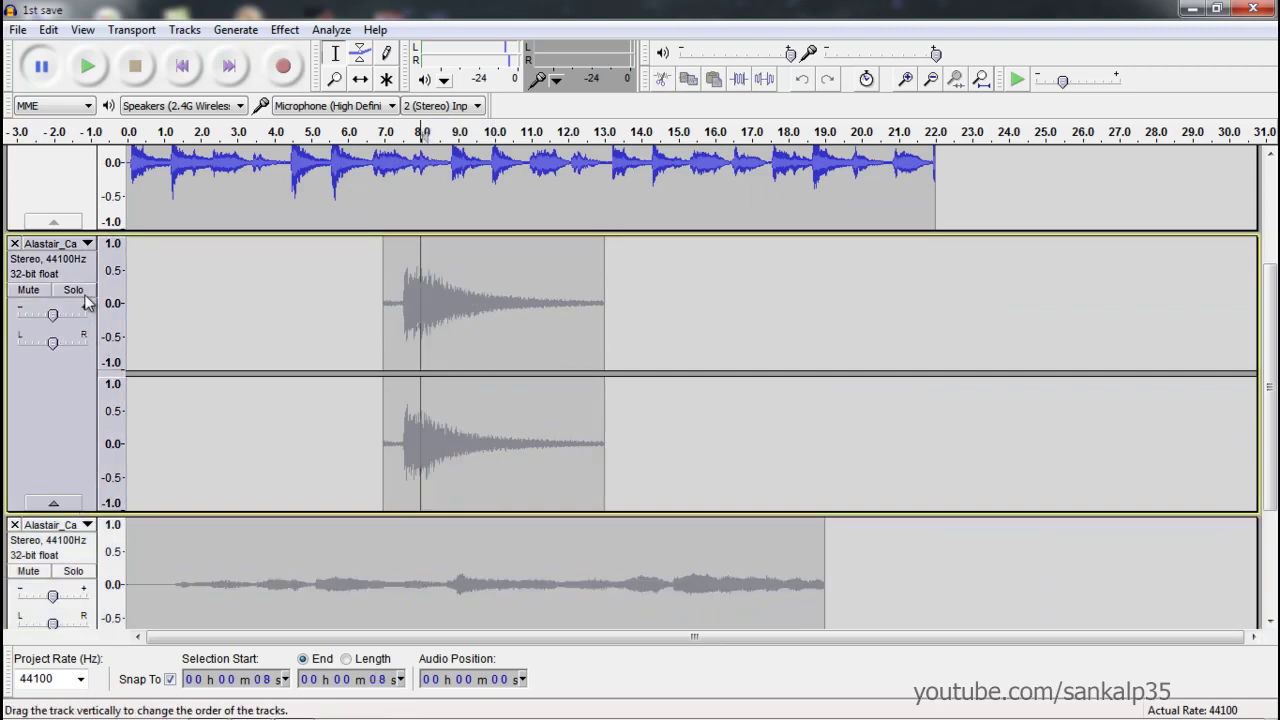
{"action": "left_click", "coordinate": [80, 292]}
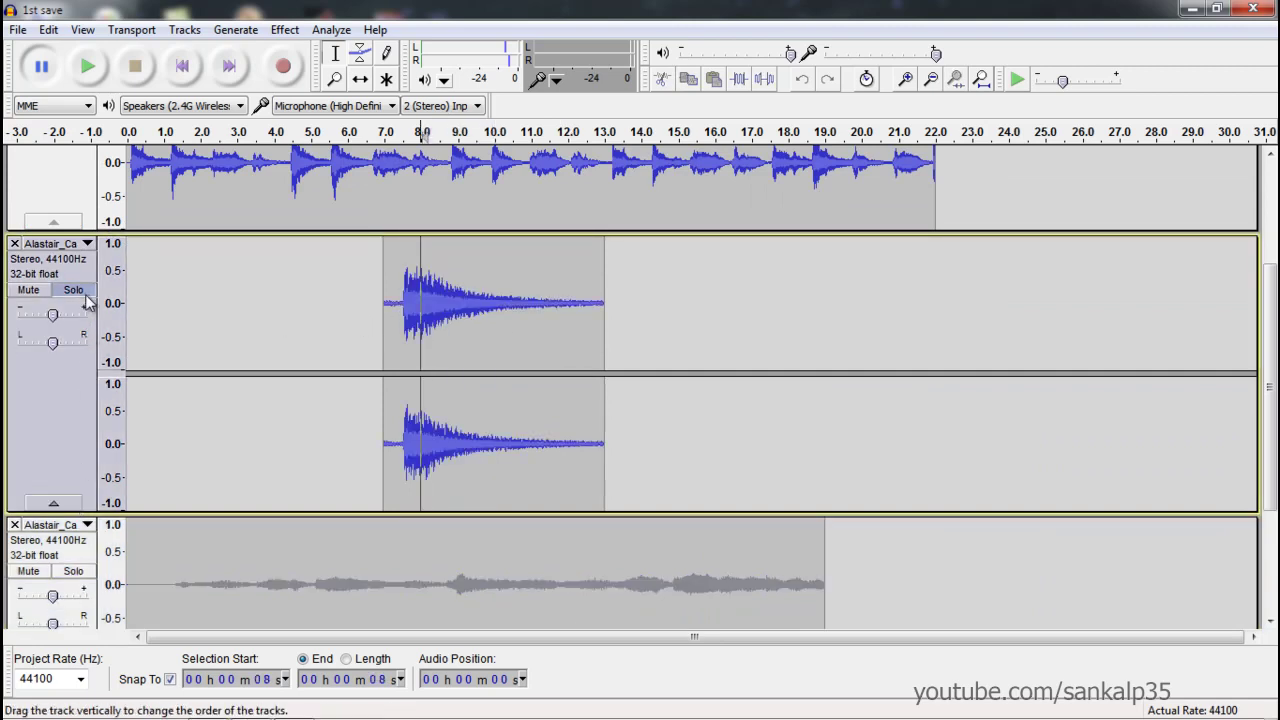
{"action": "left_click", "coordinate": [355, 138]}
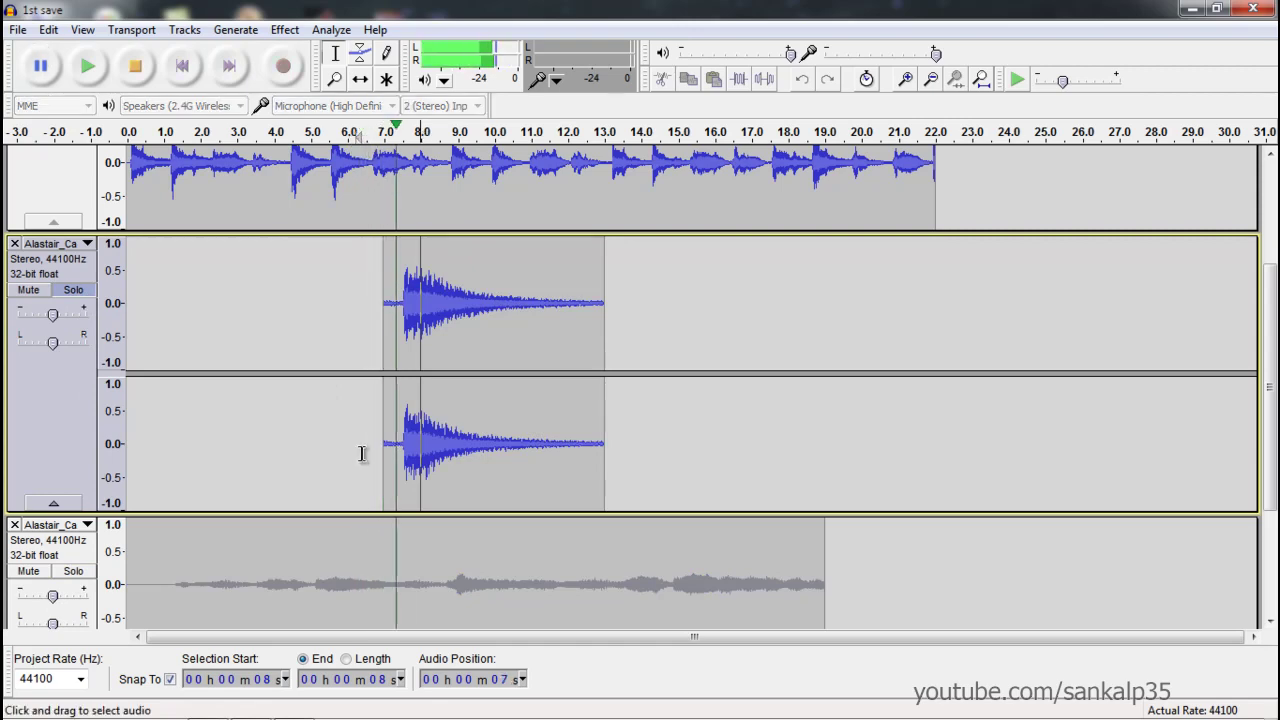
Un-solo the top track, stop playback and play the soloed tracks again
{"action": "scroll", "coordinate": [177, 314], "scroll_direction": "up", "scroll_amount": 3}
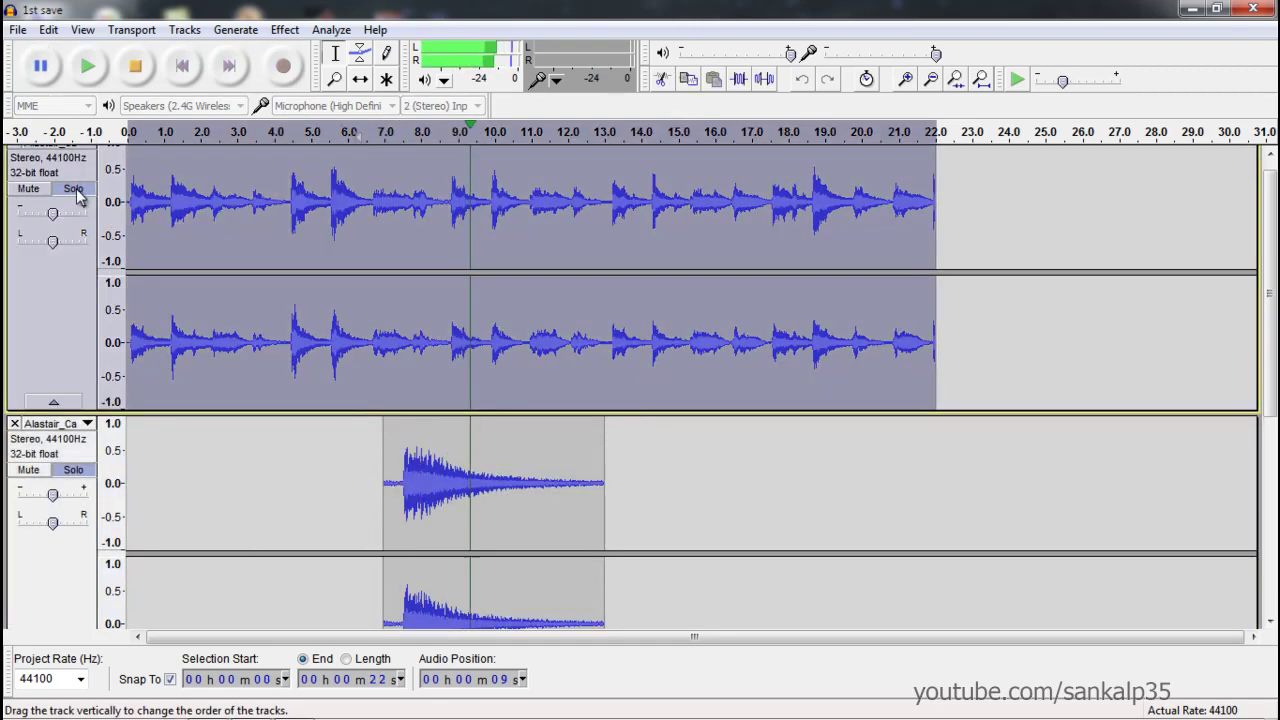
{"action": "left_click", "coordinate": [76, 188]}
{"action": "scroll", "coordinate": [633, 513], "scroll_direction": "down", "scroll_amount": 3}
{"action": "left_click", "coordinate": [135, 66]}
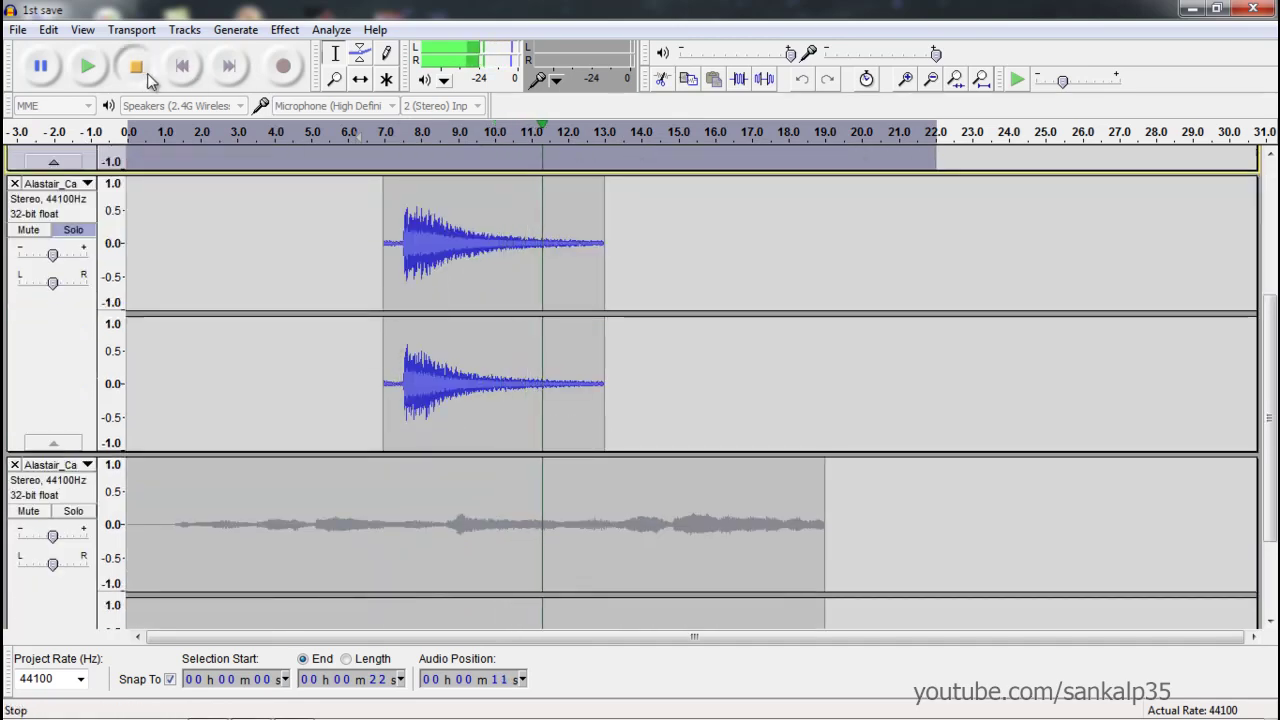
{"action": "left_click", "coordinate": [370, 135]}
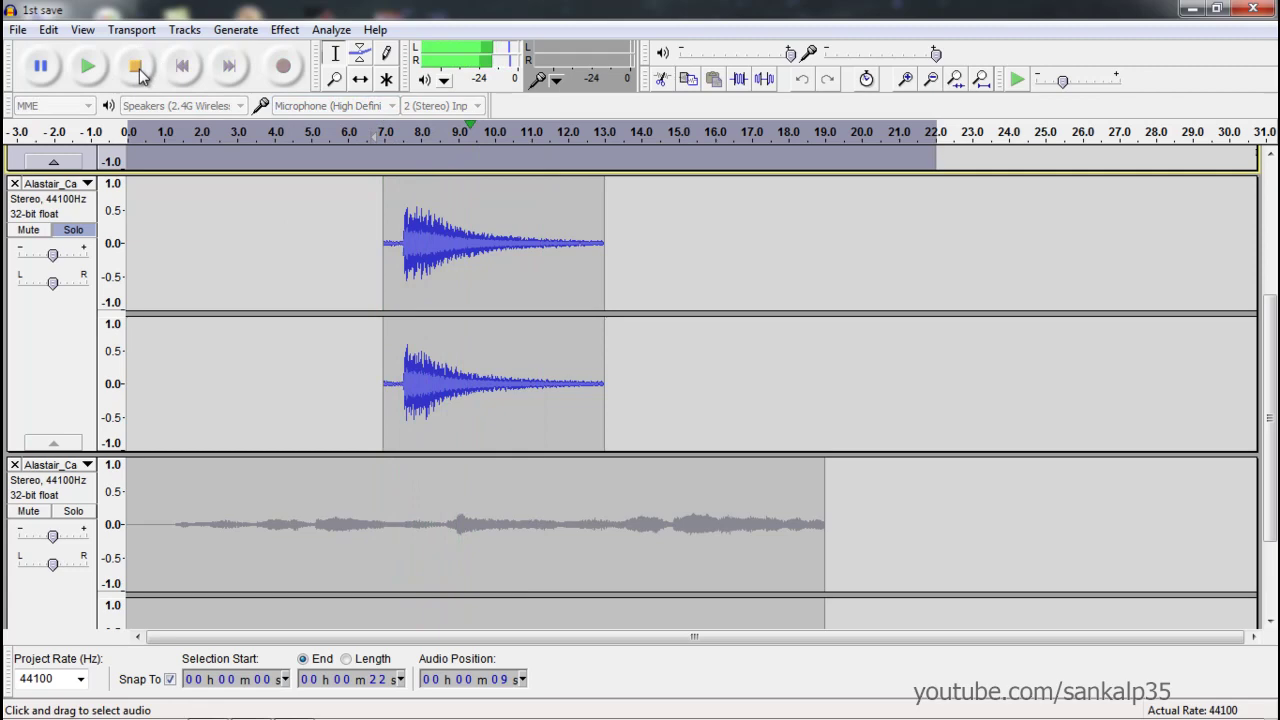
Stop playback and mark short spans between 4 and 8 seconds on the bottom track
{"action": "key", "text": "space"}
{"action": "left_click", "coordinate": [260, 404]}
{"action": "scroll", "coordinate": [400, 380], "scroll_direction": "down", "scroll_amount": 2}
{"action": "scroll", "coordinate": [350, 540], "scroll_direction": "down", "scroll_amount": 2}
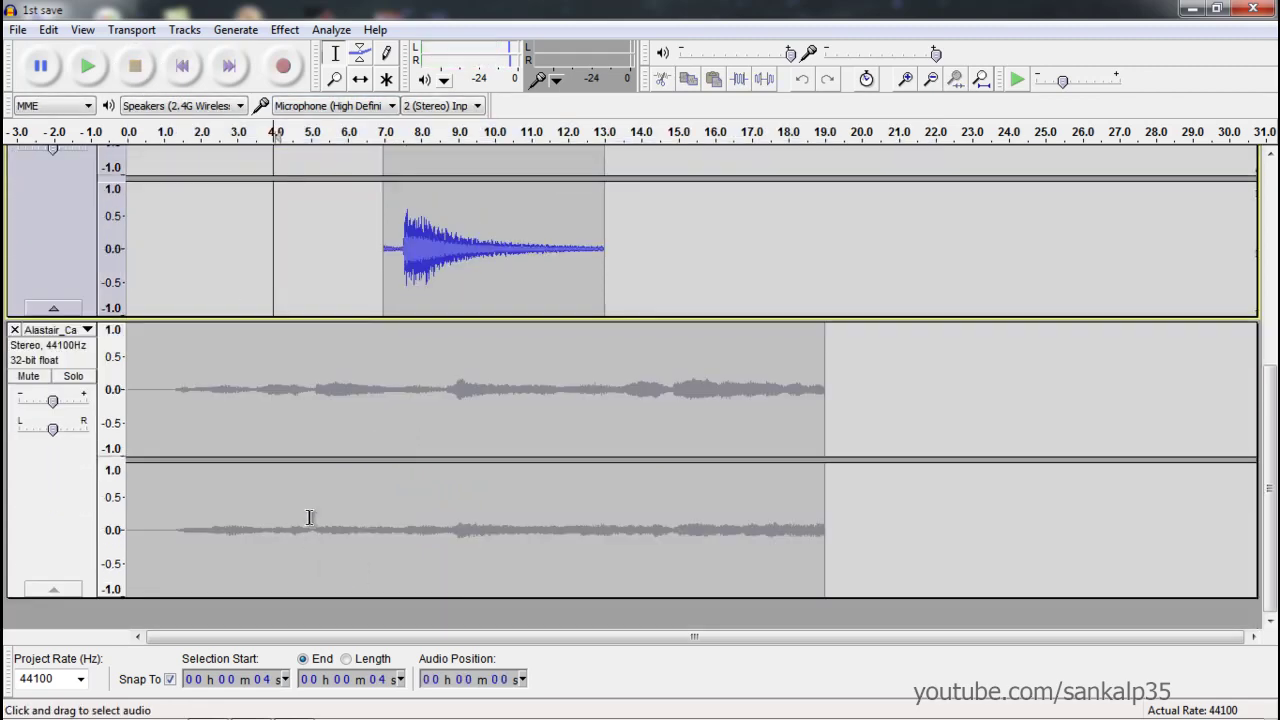
{"action": "left_click_drag", "start_coordinate": [309, 390], "coordinate": [350, 399]}
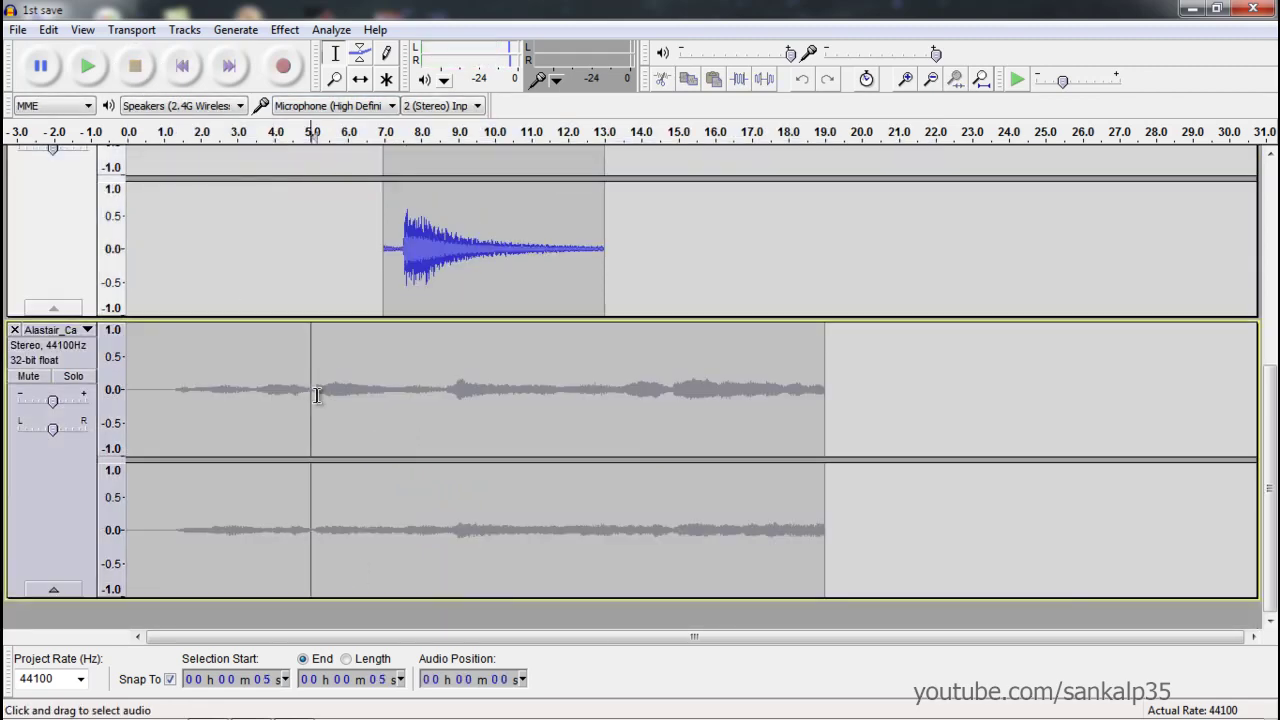
{"action": "left_click", "coordinate": [420, 430]}
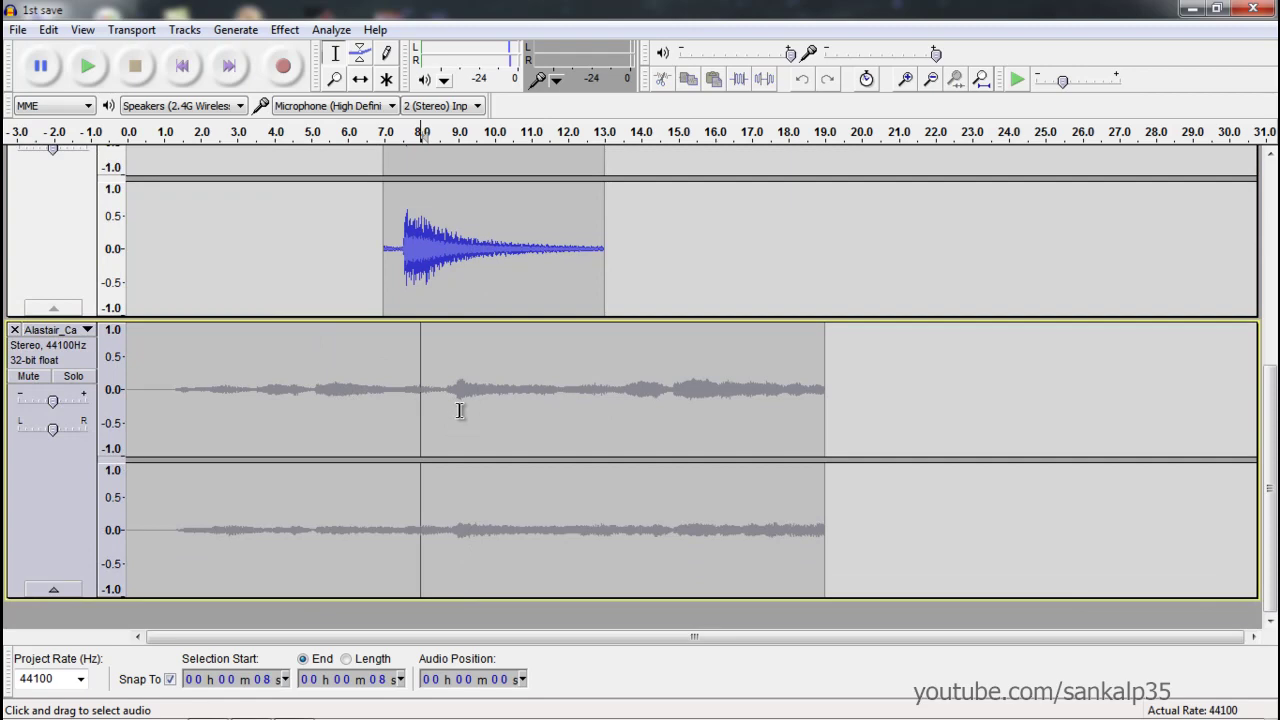
Drag across the bell clip's tail from 11 to 13 seconds in the middle track
{"action": "scroll", "coordinate": [604, 506], "scroll_direction": "up", "scroll_amount": 3}
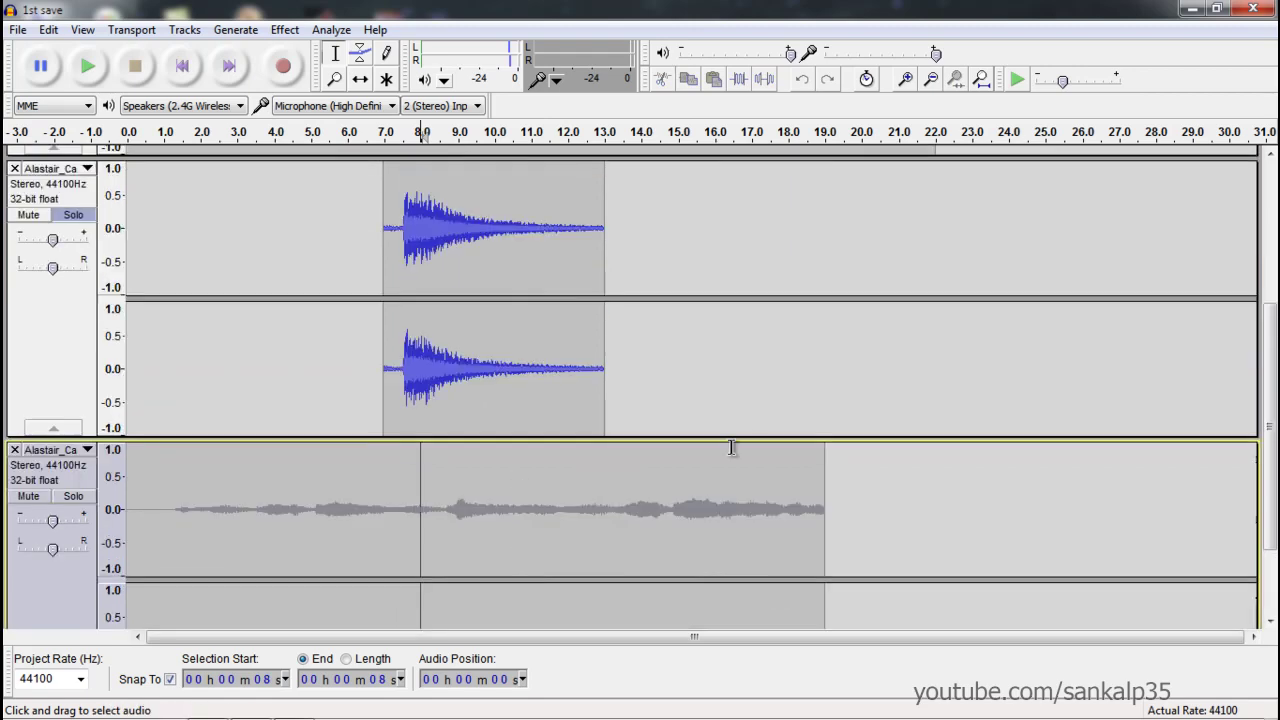
{"action": "scroll", "coordinate": [497, 419], "scroll_direction": "down", "scroll_amount": 2}
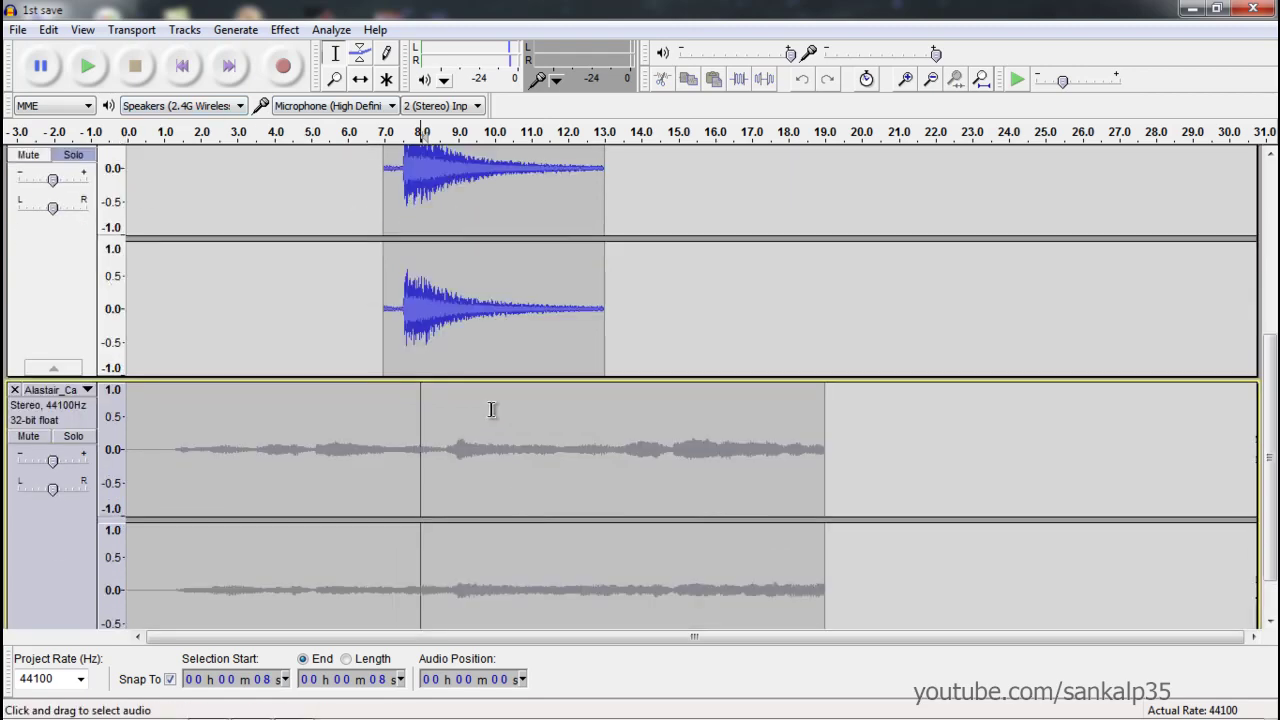
{"action": "scroll", "coordinate": [489, 406], "scroll_direction": "down", "scroll_amount": 2}
{"action": "scroll", "coordinate": [480, 408], "scroll_direction": "up", "scroll_amount": 2}
{"action": "scroll", "coordinate": [440, 365], "scroll_direction": "down", "scroll_amount": 2}
{"action": "left_click", "coordinate": [297, 376]}
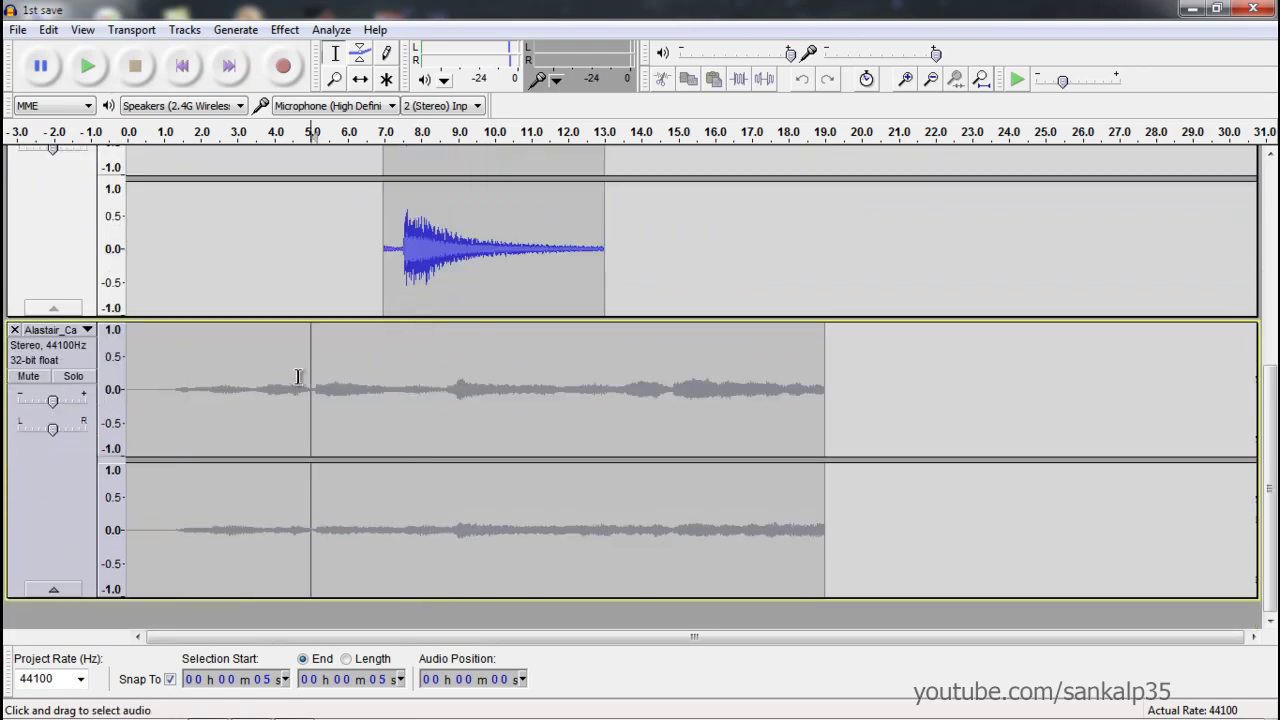
{"action": "scroll", "coordinate": [391, 277], "scroll_direction": "up", "scroll_amount": 2}
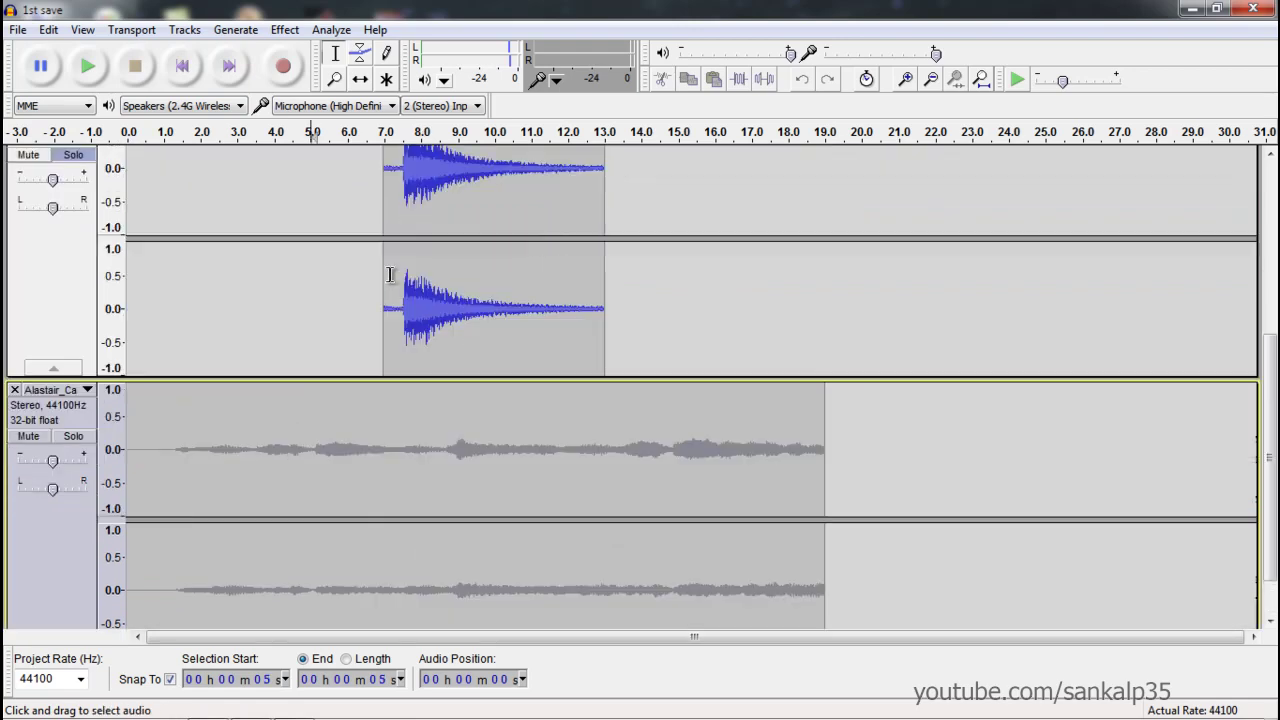
{"action": "scroll", "coordinate": [420, 280], "scroll_direction": "up", "scroll_amount": 2}
{"action": "scroll", "coordinate": [446, 283], "scroll_direction": "up", "scroll_amount": 2}
{"action": "left_click_drag", "start_coordinate": [531, 283], "coordinate": [614, 289]}
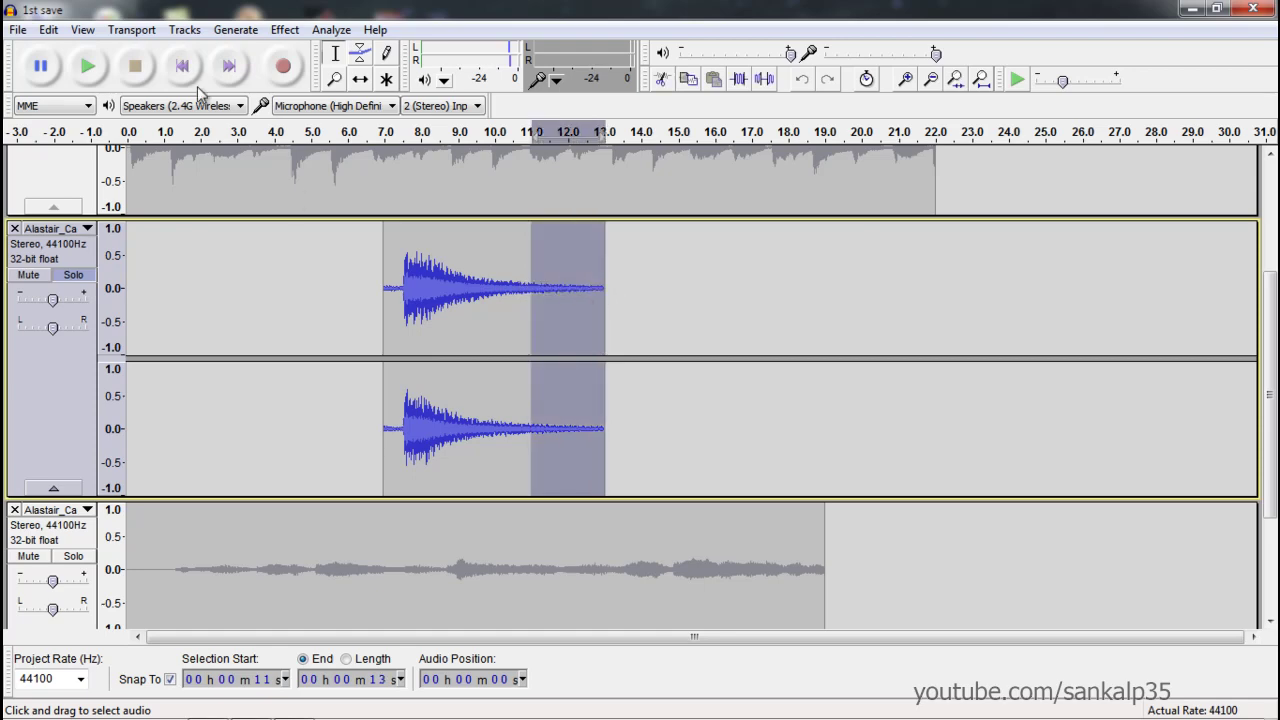
Apply Fade Out to the bell clip's 11–13 second tail and audition it
{"action": "left_click", "coordinate": [285, 29]}
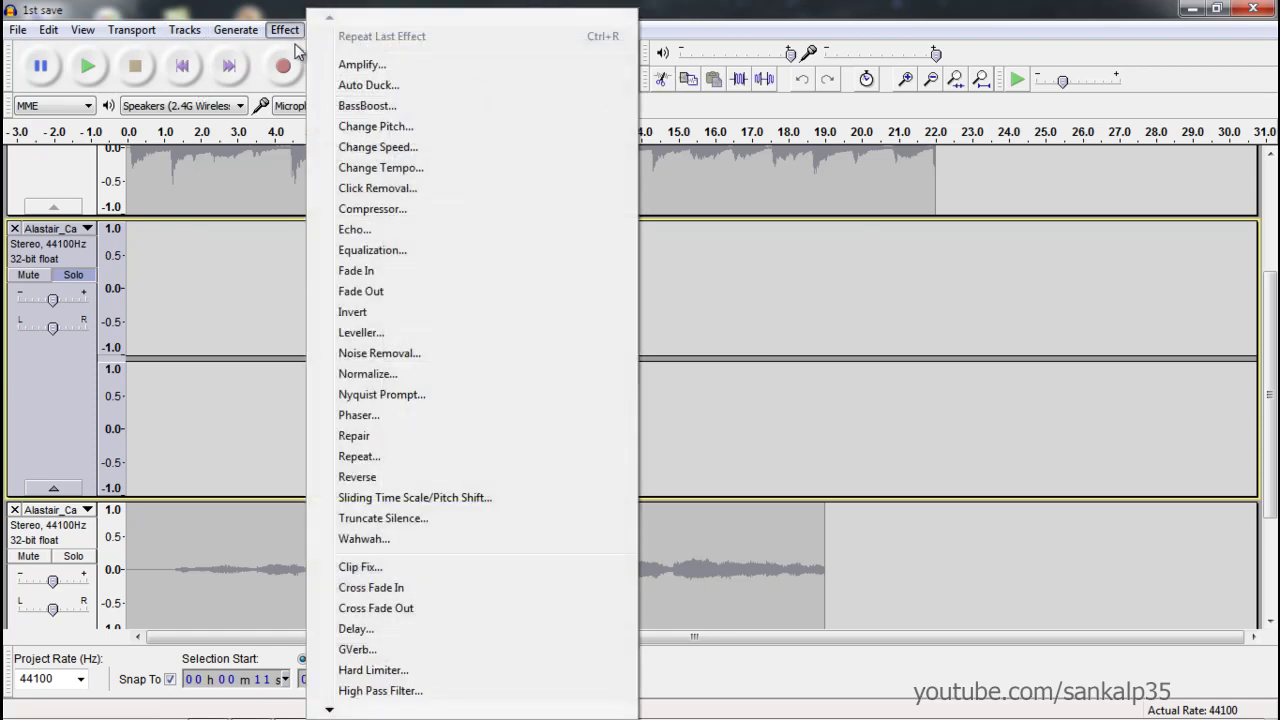
{"action": "left_click", "coordinate": [392, 294]}
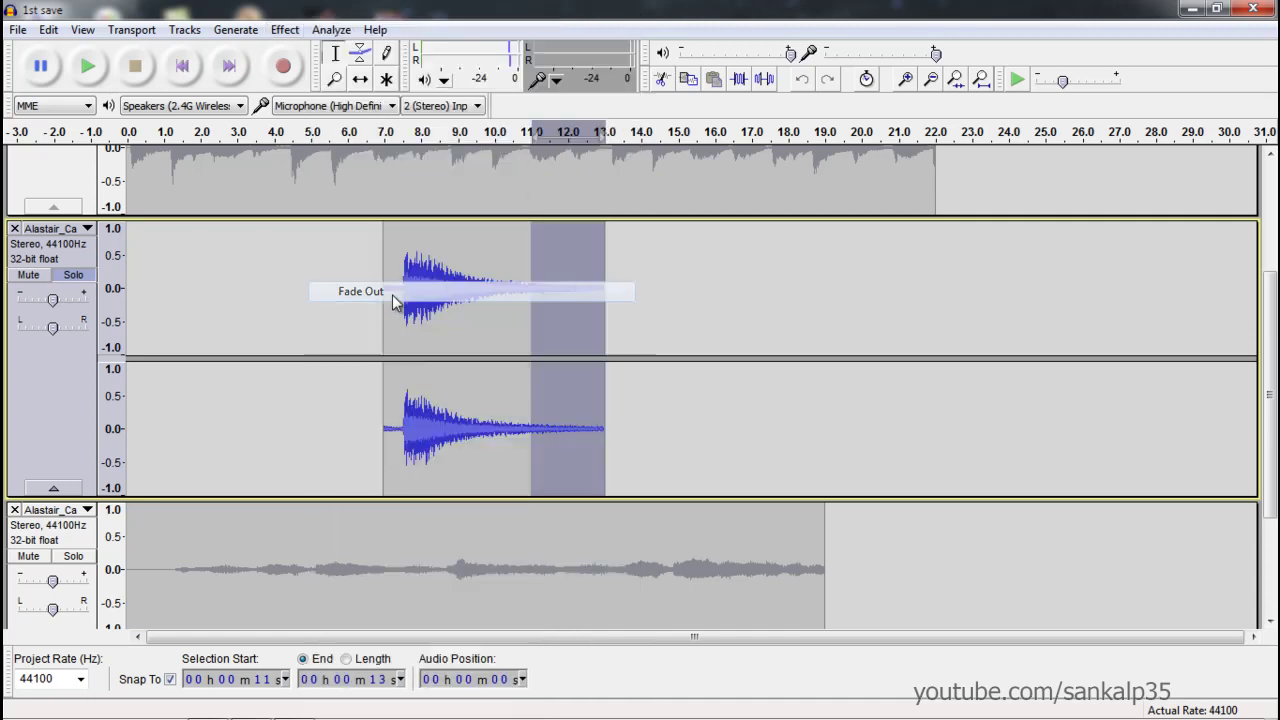
{"action": "left_click", "coordinate": [505, 131]}
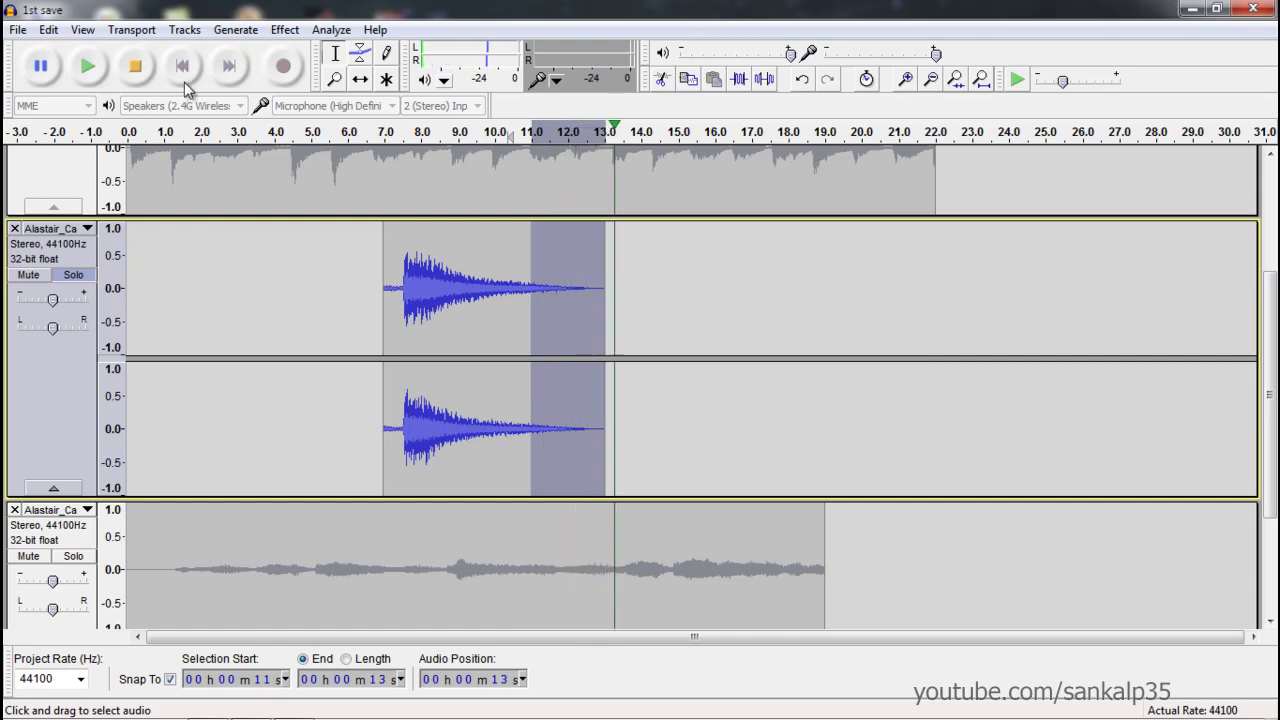
{"action": "left_click", "coordinate": [750, 335]}
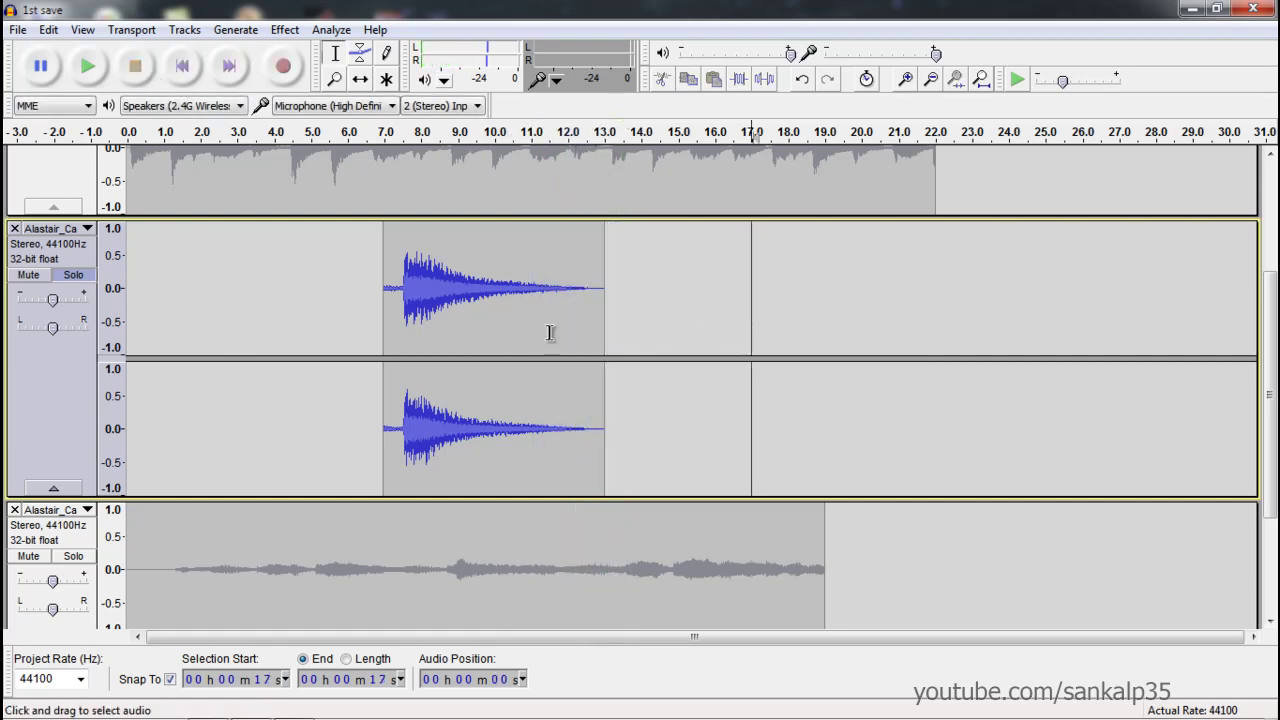
Slide the bell clip left with Time Shift so it starts near 4.5 seconds
{"action": "left_click", "coordinate": [362, 80]}
{"action": "left_click_drag", "start_coordinate": [545, 291], "coordinate": [451, 288]}
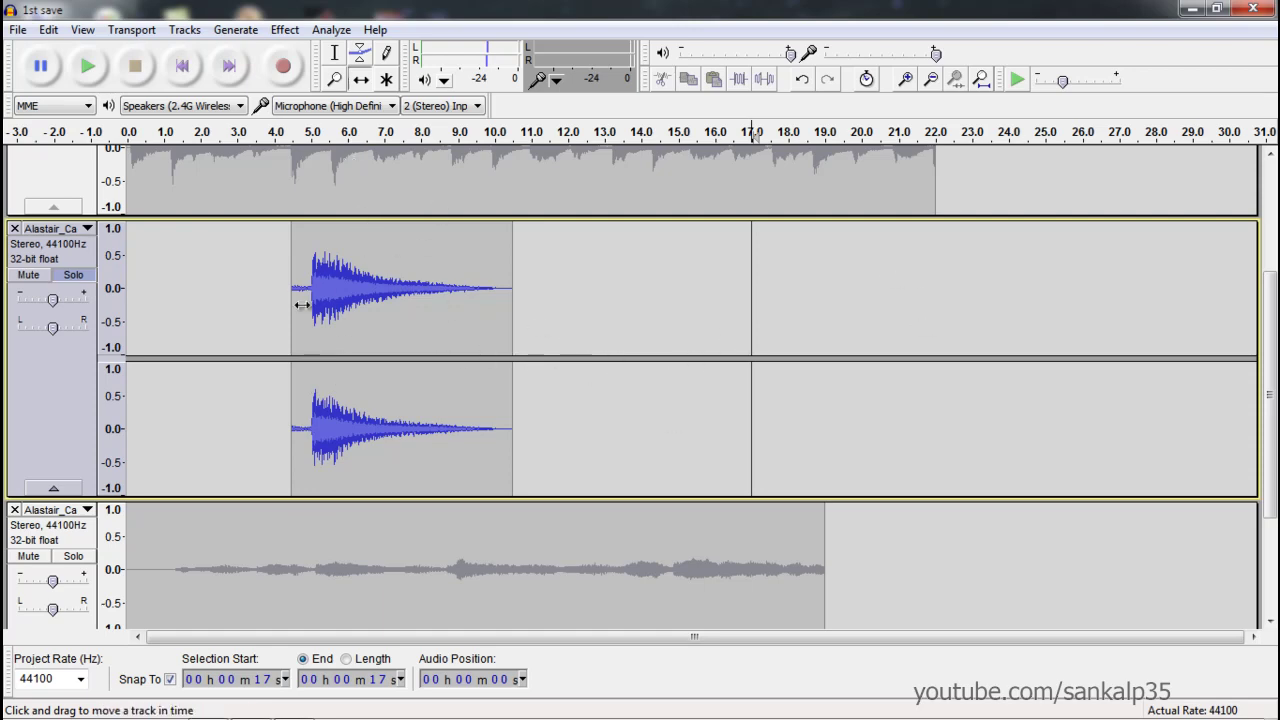
{"action": "scroll", "coordinate": [410, 315], "scroll_direction": "up", "scroll_amount": 1}
{"action": "scroll", "coordinate": [400, 320], "scroll_direction": "up", "scroll_amount": 1}
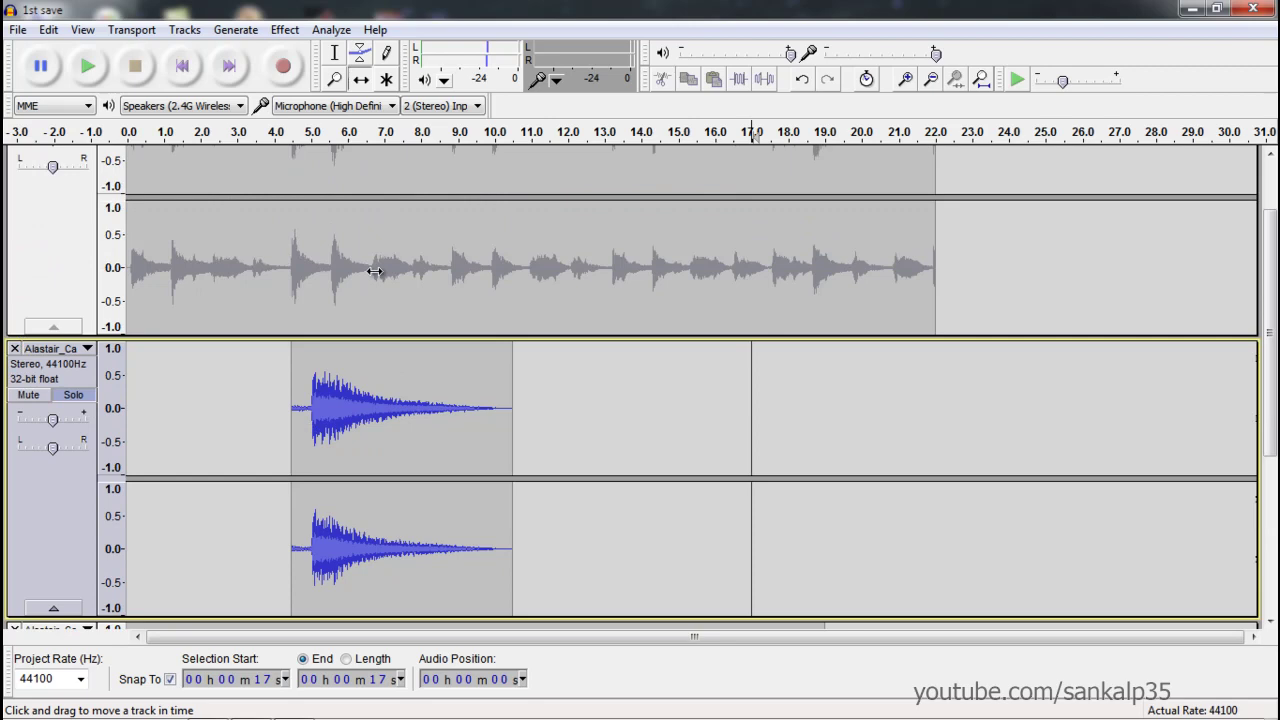
{"action": "scroll", "coordinate": [350, 230], "scroll_direction": "down", "scroll_amount": 2}
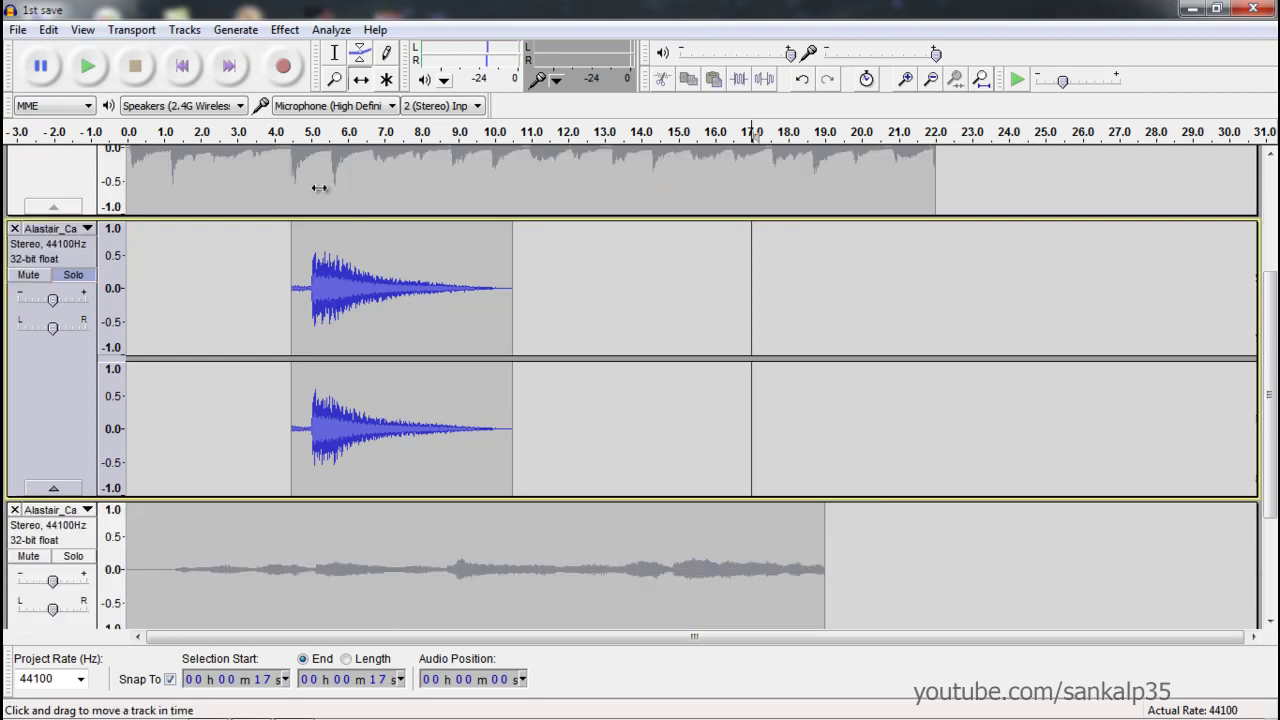
Select exactly the whole bell clip and copy it
{"action": "left_click", "coordinate": [334, 52]}
{"action": "left_click_drag", "start_coordinate": [286, 320], "coordinate": [522, 358]}
{"action": "left_click", "coordinate": [566, 349]}
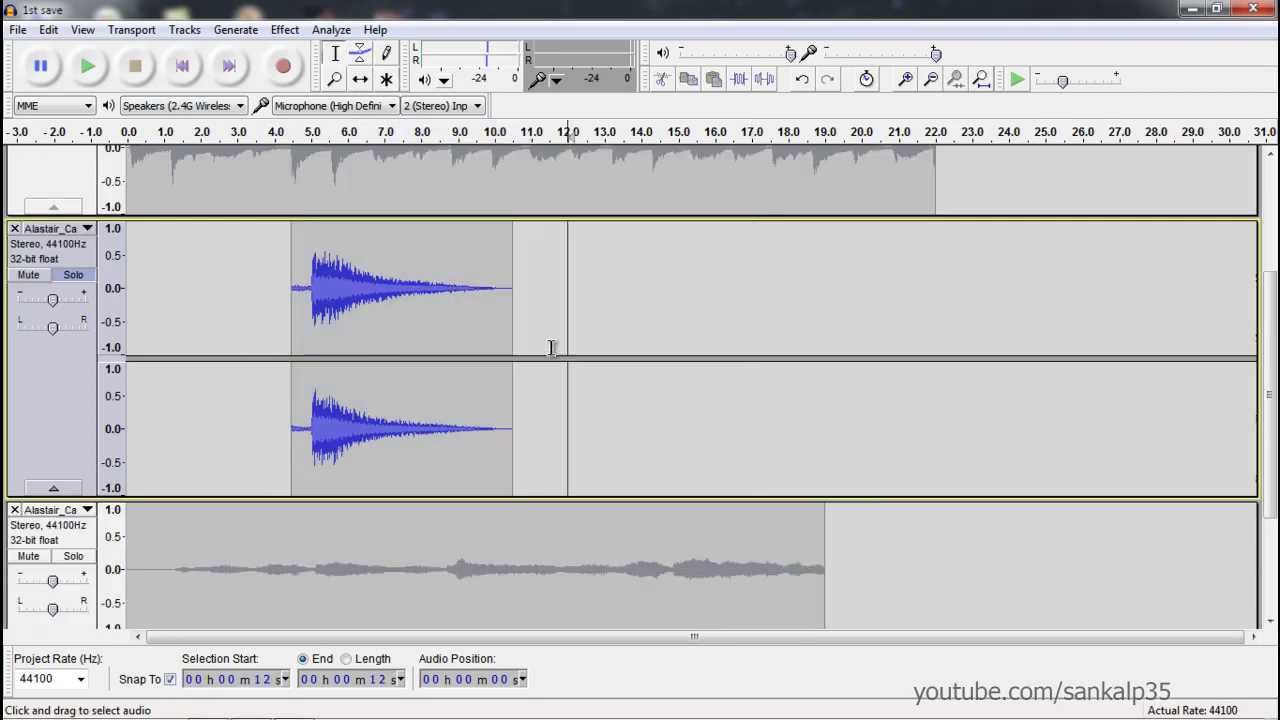
{"action": "double_click", "coordinate": [292, 318]}
{"action": "left_click", "coordinate": [270, 316]}
{"action": "double_click", "coordinate": [388, 341]}
{"action": "left_click", "coordinate": [286, 337]}
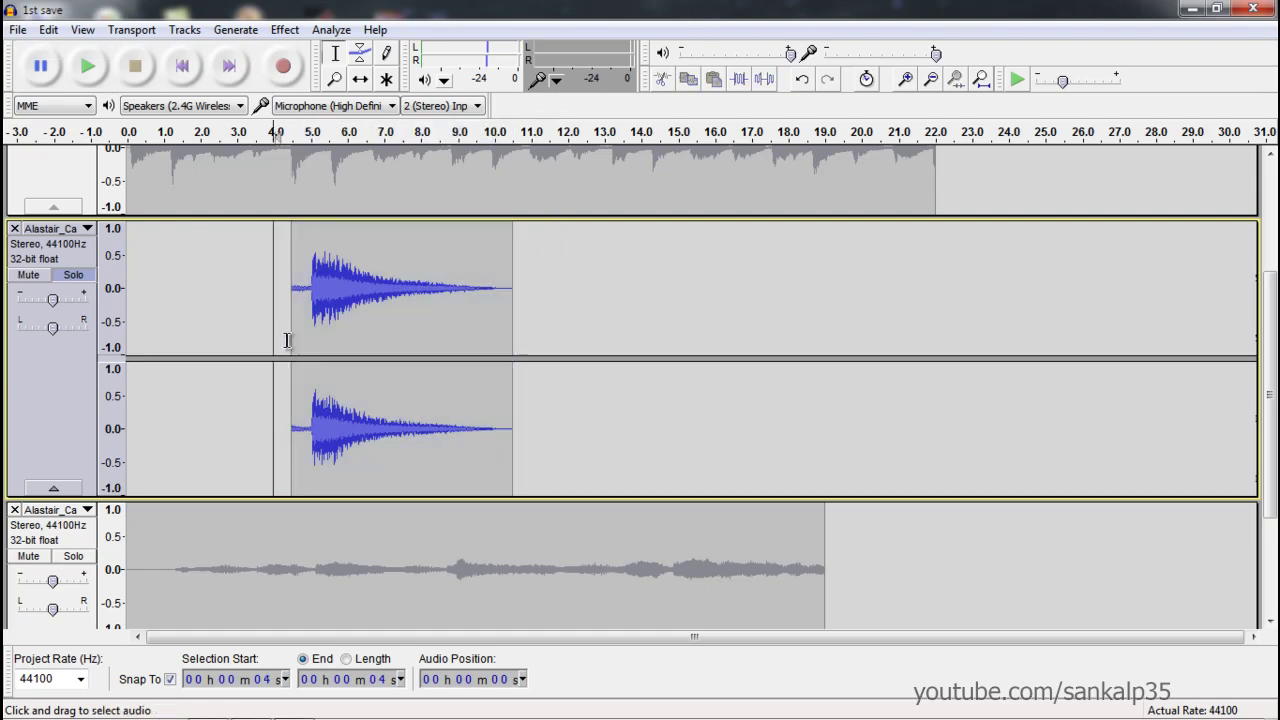
{"action": "double_click", "coordinate": [361, 338]}
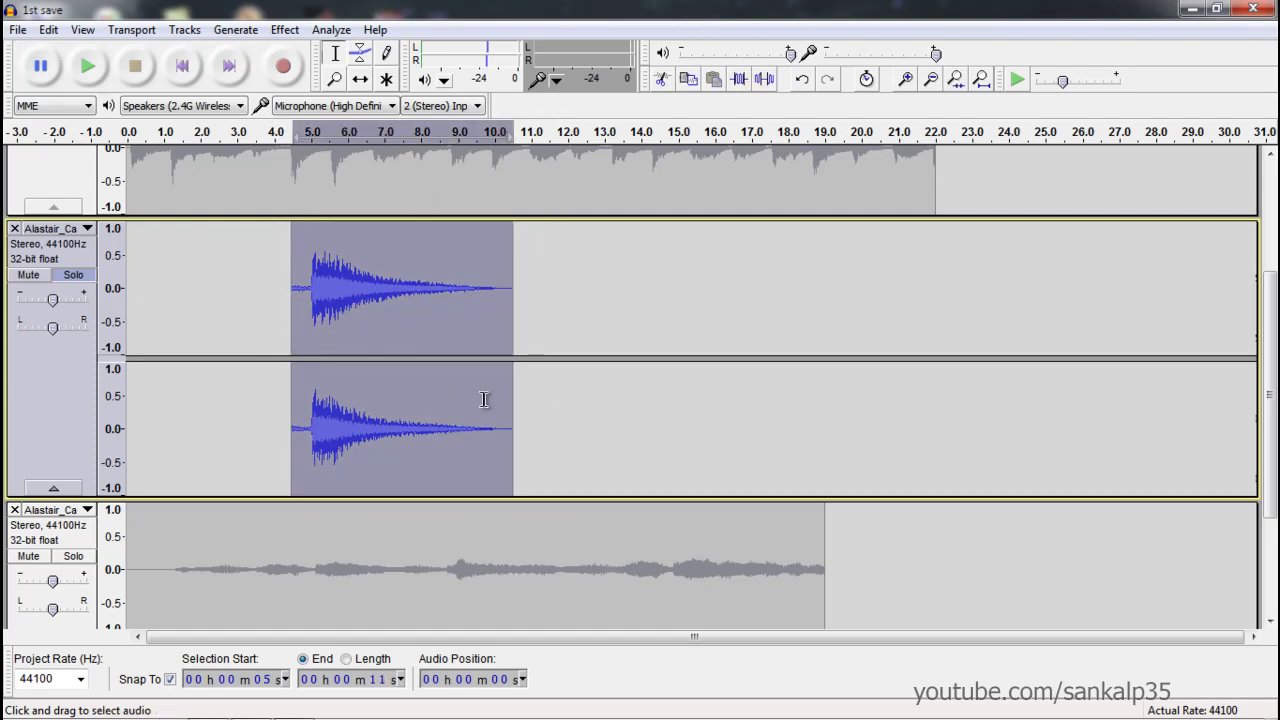
{"action": "key", "text": "ctrl+c"}
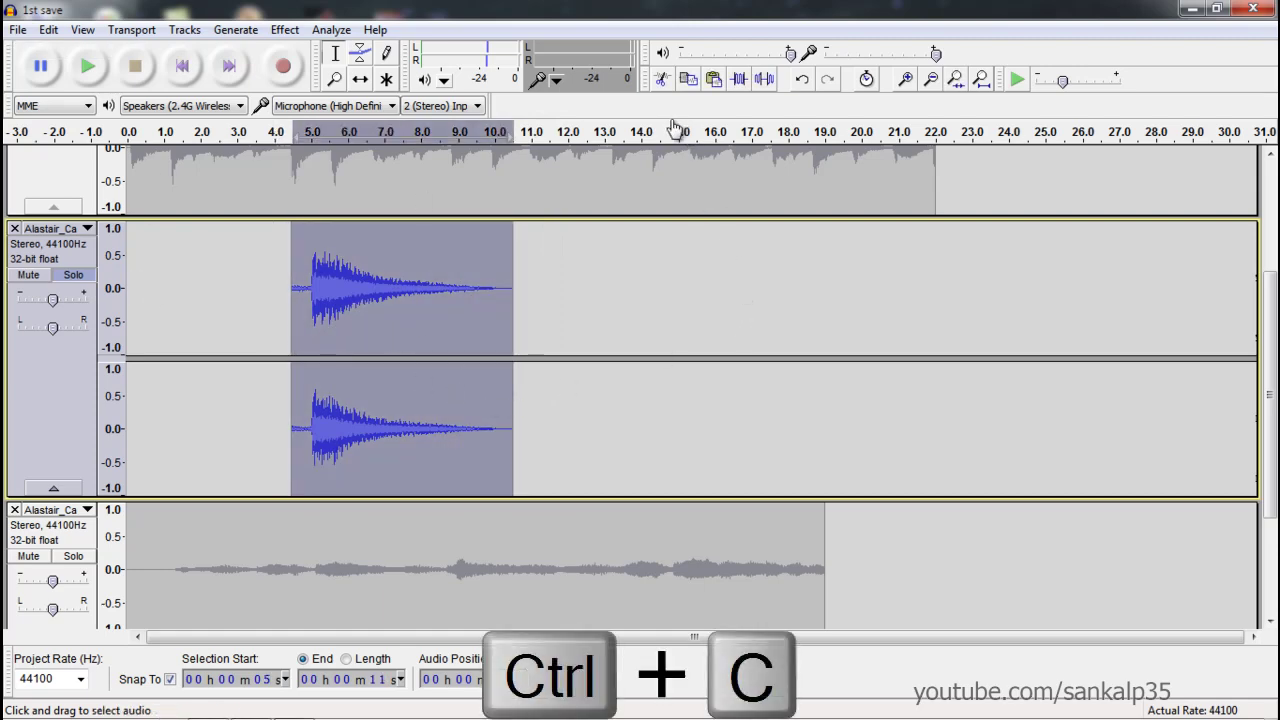
Paste the copied bell clip at 15 seconds in the second track
{"action": "left_click", "coordinate": [675, 140]}
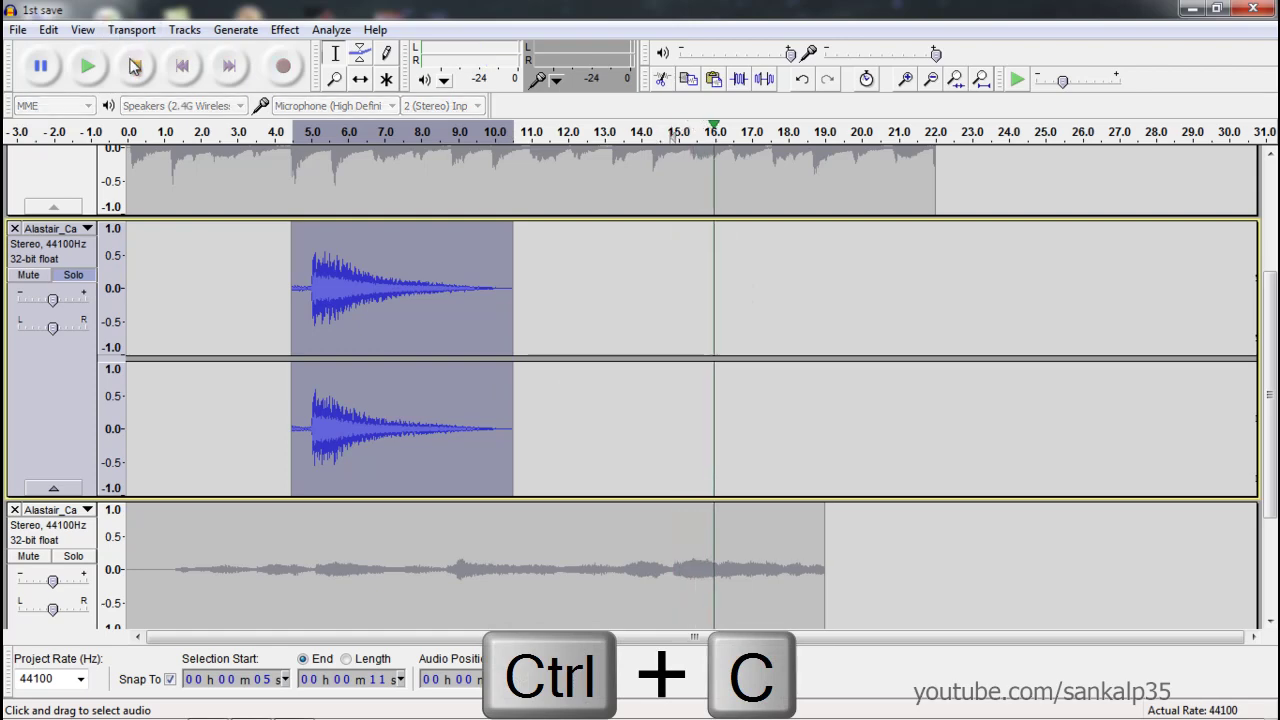
{"action": "left_click", "coordinate": [679, 318]}
{"action": "key", "text": "ctrl+v"}
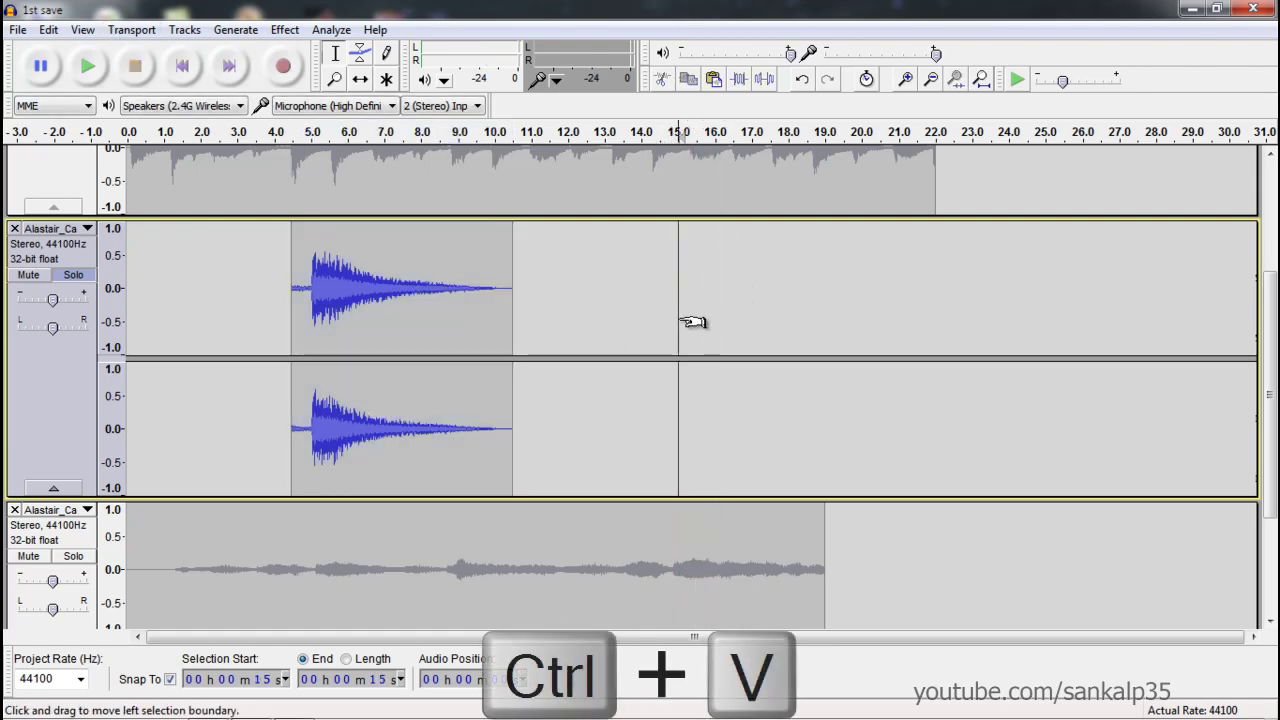
Drag the pasted bell clip earlier so it starts at 14 seconds
{"action": "left_click", "coordinate": [361, 79]}
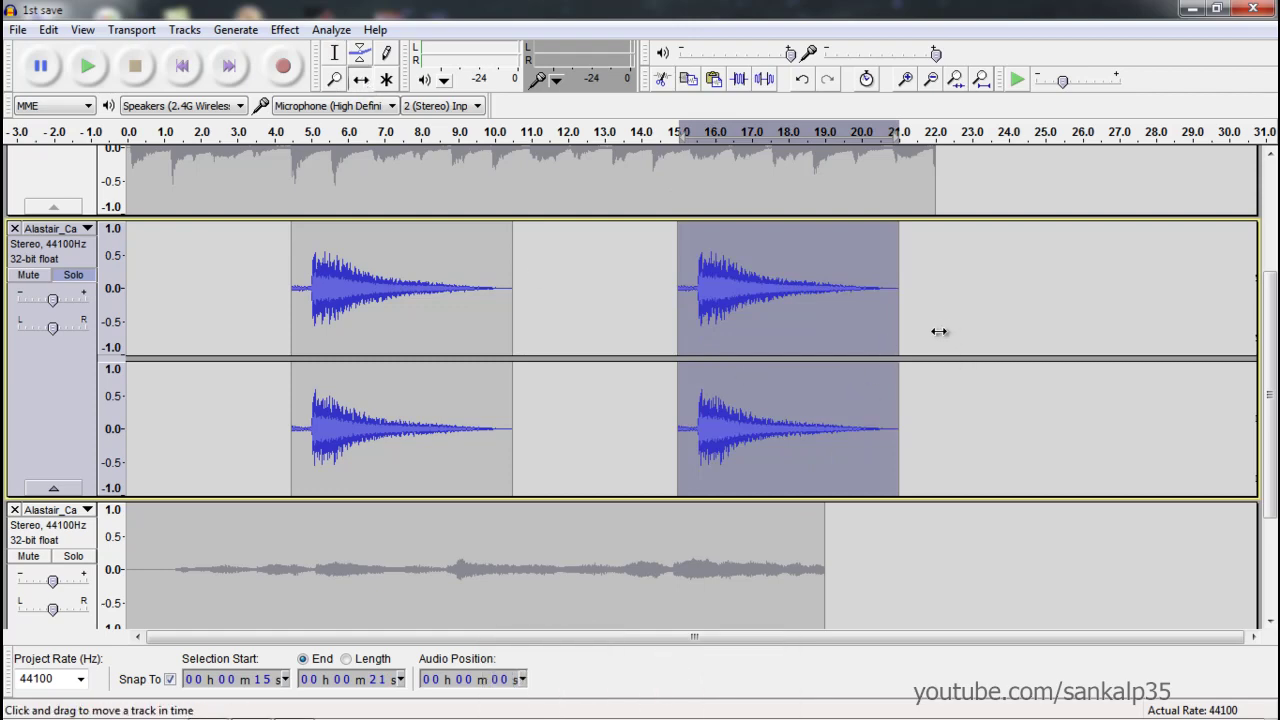
{"action": "mouse_move", "coordinate": [823, 312]}
{"action": "left_mouse_down"}
{"action": "mouse_move", "coordinate": [612, 302]}
{"action": "mouse_move", "coordinate": [782, 320]}
{"action": "left_mouse_up"}
{"action": "scroll", "coordinate": [997, 386], "scroll_direction": "down", "scroll_amount": 3}
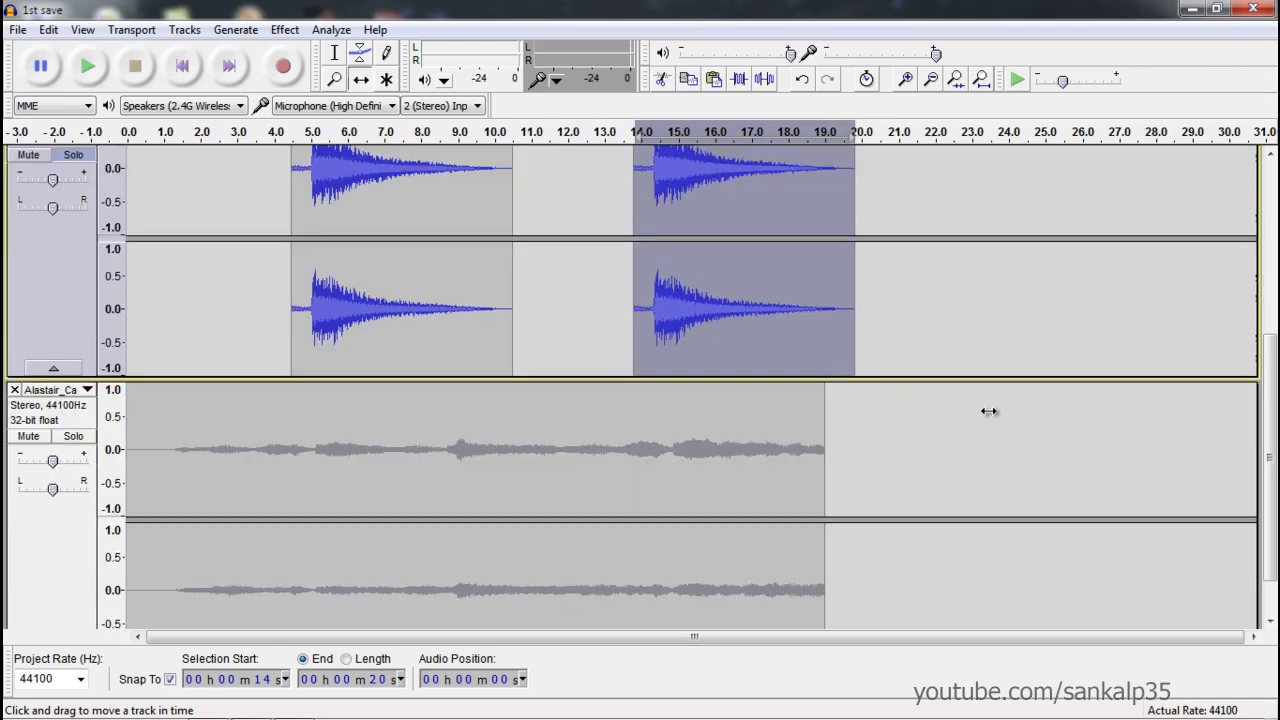
{"action": "scroll", "coordinate": [589, 471], "scroll_direction": "up", "scroll_amount": 1}
{"action": "scroll", "coordinate": [597, 483], "scroll_direction": "down", "scroll_amount": 1}
{"action": "scroll", "coordinate": [651, 483], "scroll_direction": "down", "scroll_amount": 1}
{"action": "scroll", "coordinate": [662, 480], "scroll_direction": "up", "scroll_amount": 1}
Solo the bottom track too and play the mix from about 12 seconds
{"action": "scroll", "coordinate": [662, 480], "scroll_direction": "up", "scroll_amount": 4}
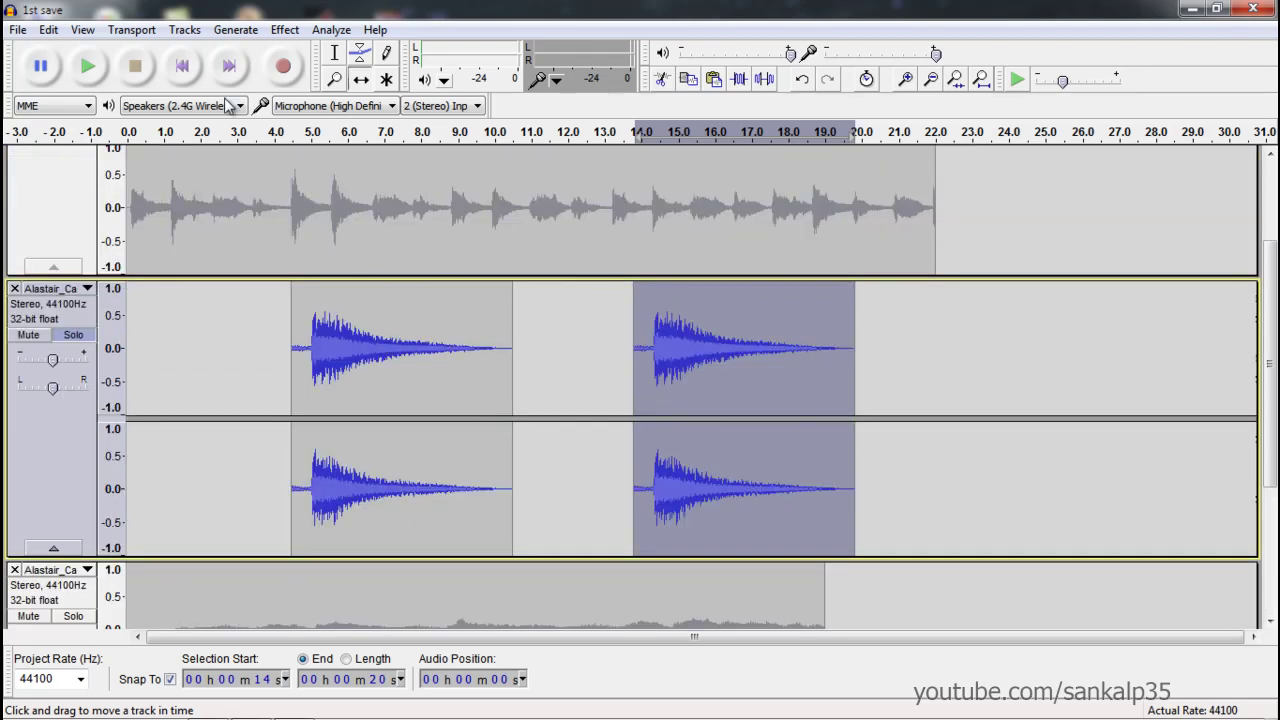
{"action": "scroll", "coordinate": [110, 465], "scroll_direction": "down", "scroll_amount": 4}
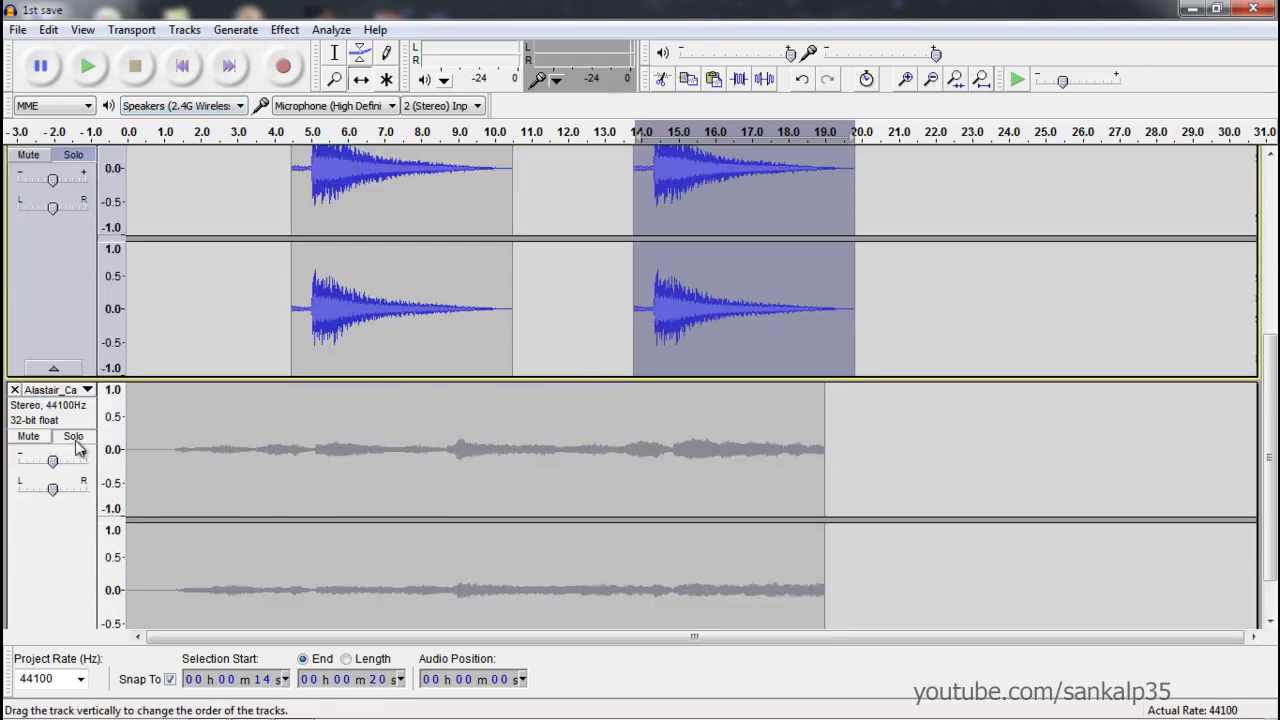
{"action": "left_click", "coordinate": [74, 437]}
{"action": "left_click", "coordinate": [580, 131]}
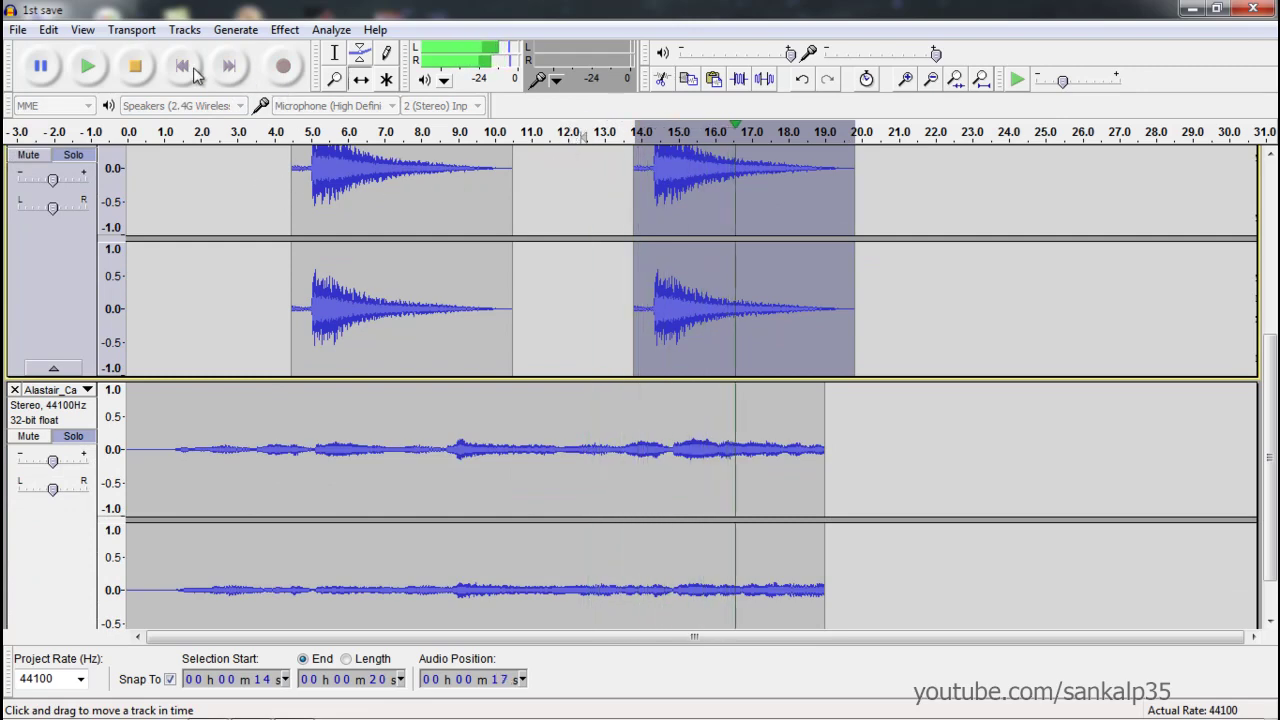
Lower the bell track's gain to -4 dB and audition the mix from about 2.5 seconds
{"action": "key", "text": "space"}
{"action": "scroll", "coordinate": [305, 362], "scroll_direction": "up", "scroll_amount": 3}
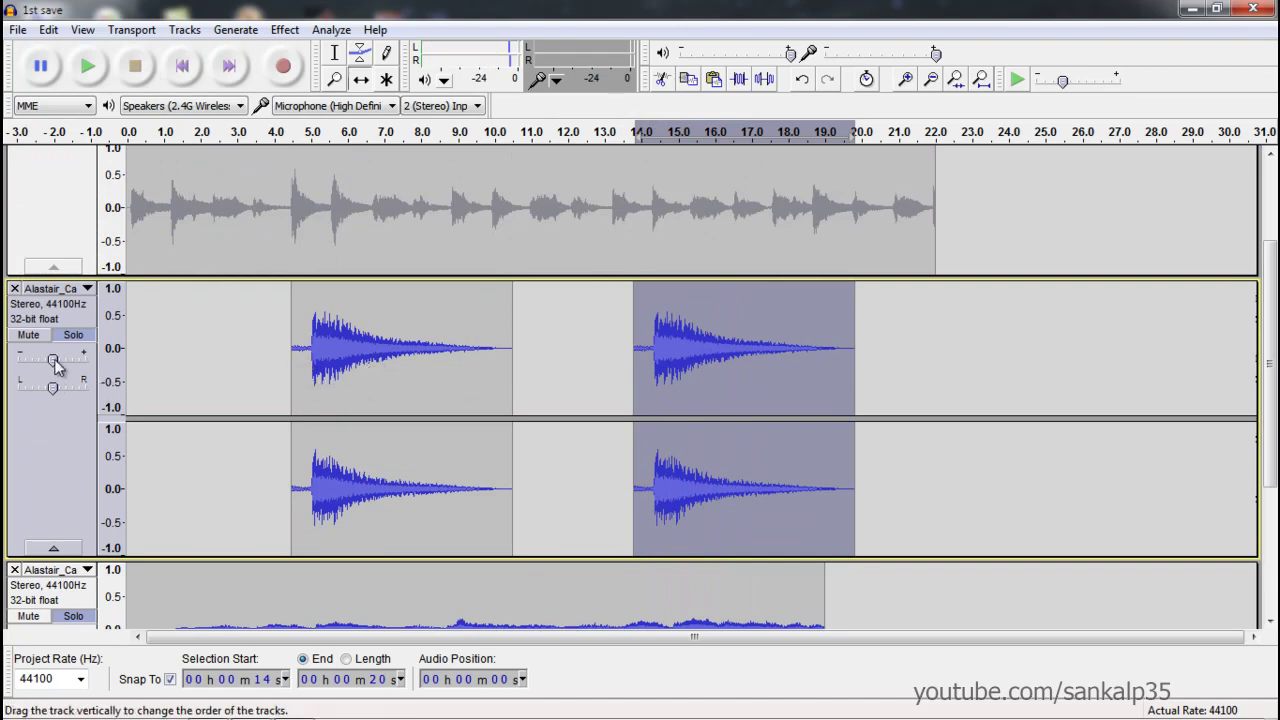
{"action": "left_click_drag", "start_coordinate": [54, 366], "coordinate": [39, 362]}
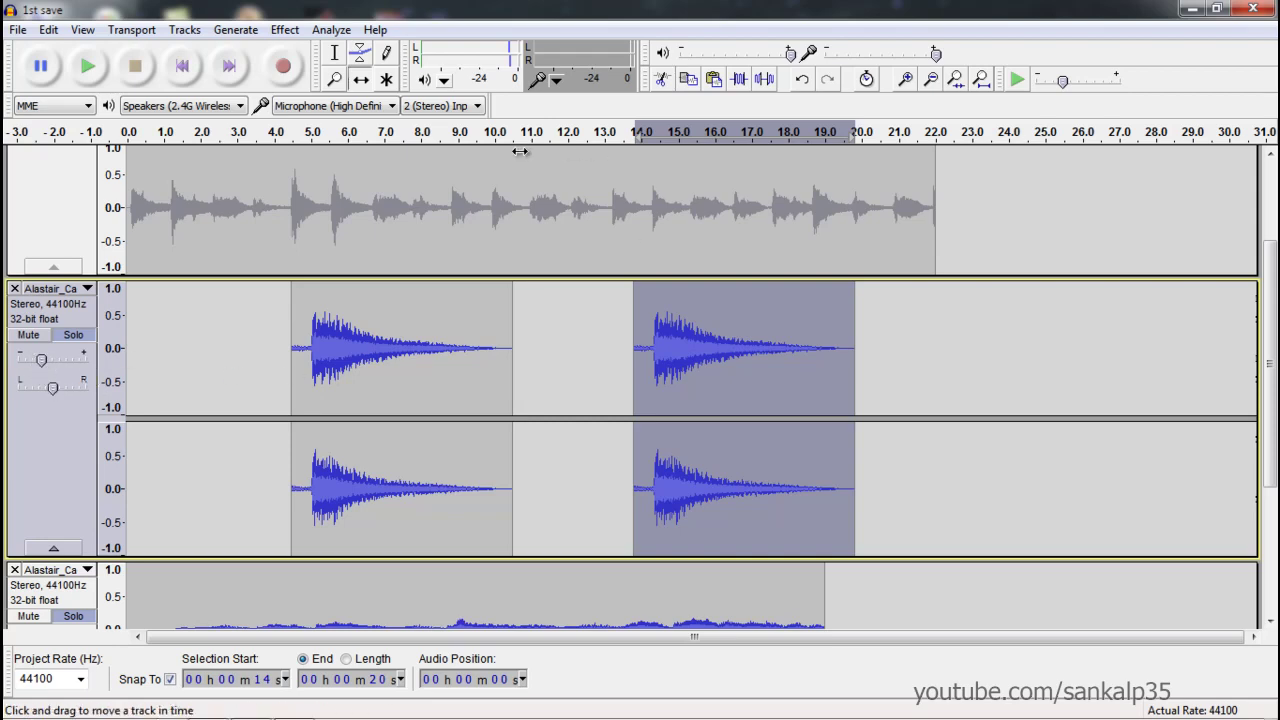
{"action": "left_click", "coordinate": [221, 133]}
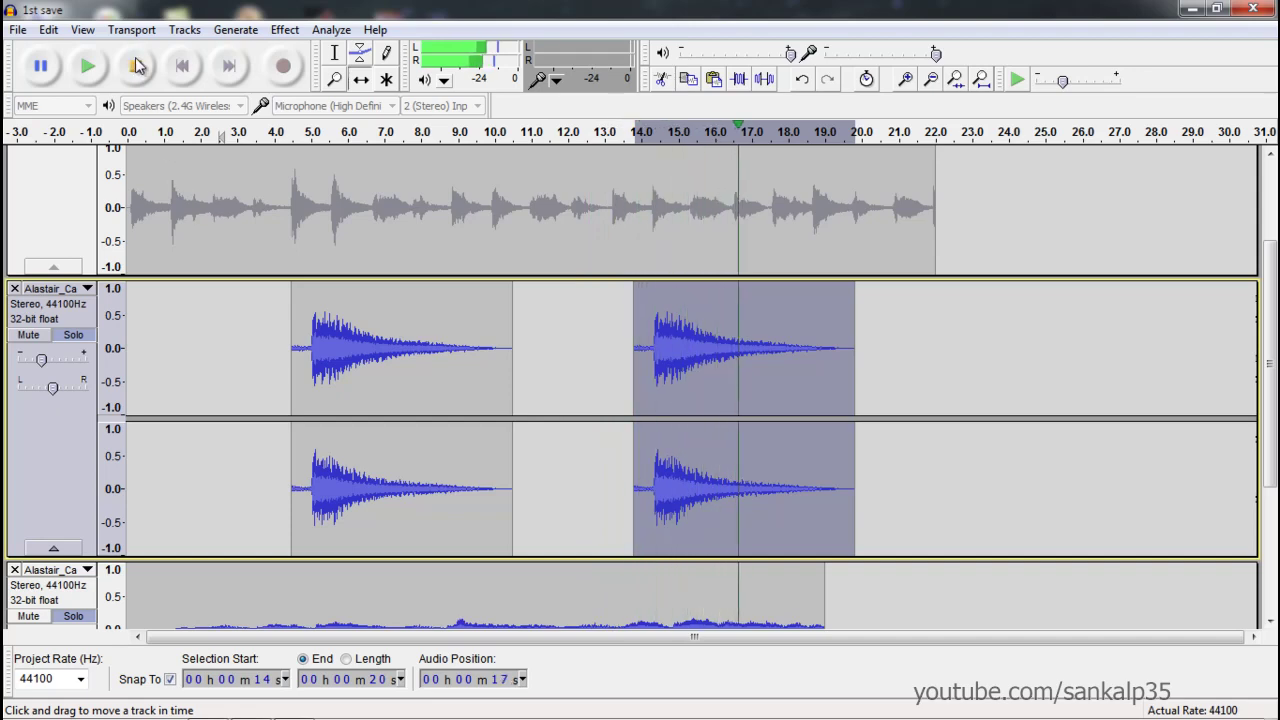
{"action": "left_click", "coordinate": [136, 66]}
{"action": "scroll", "coordinate": [1120, 420], "scroll_direction": "down", "scroll_amount": 2}
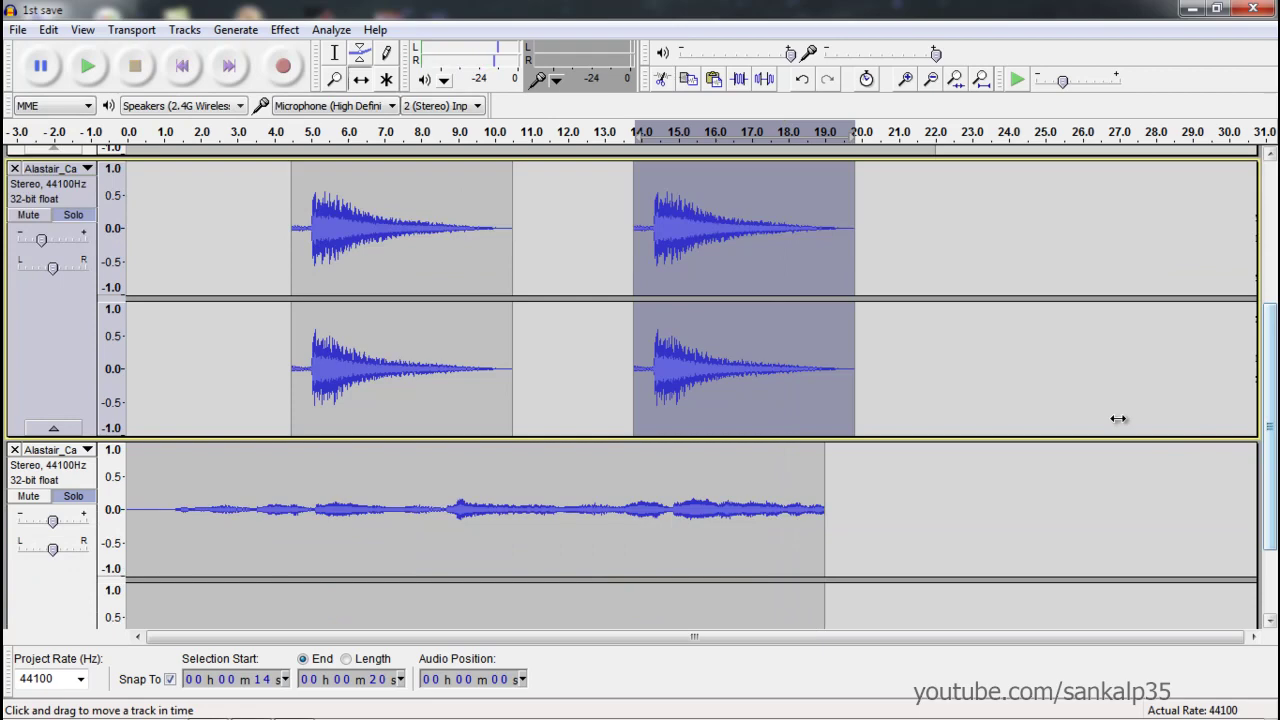
{"action": "scroll", "coordinate": [1009, 448], "scroll_direction": "down", "scroll_amount": 2}
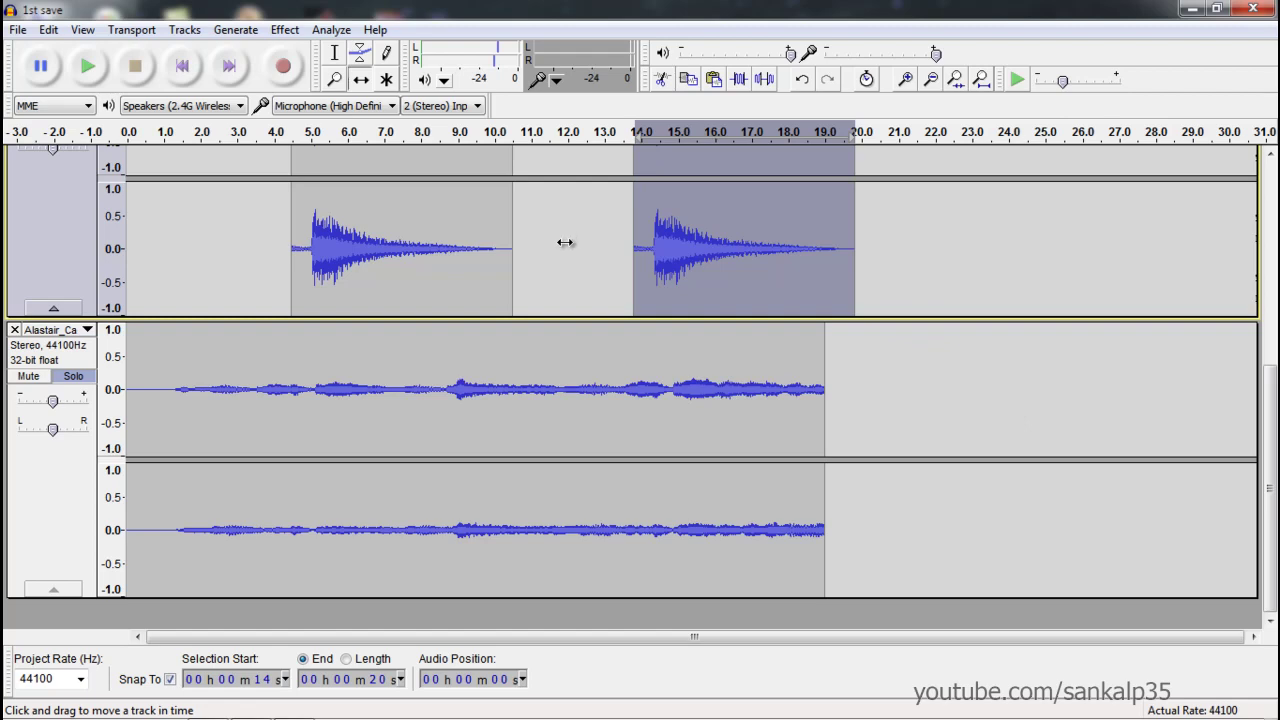
Select 16 to 19 seconds of the bottom track
{"action": "left_click", "coordinate": [889, 351]}
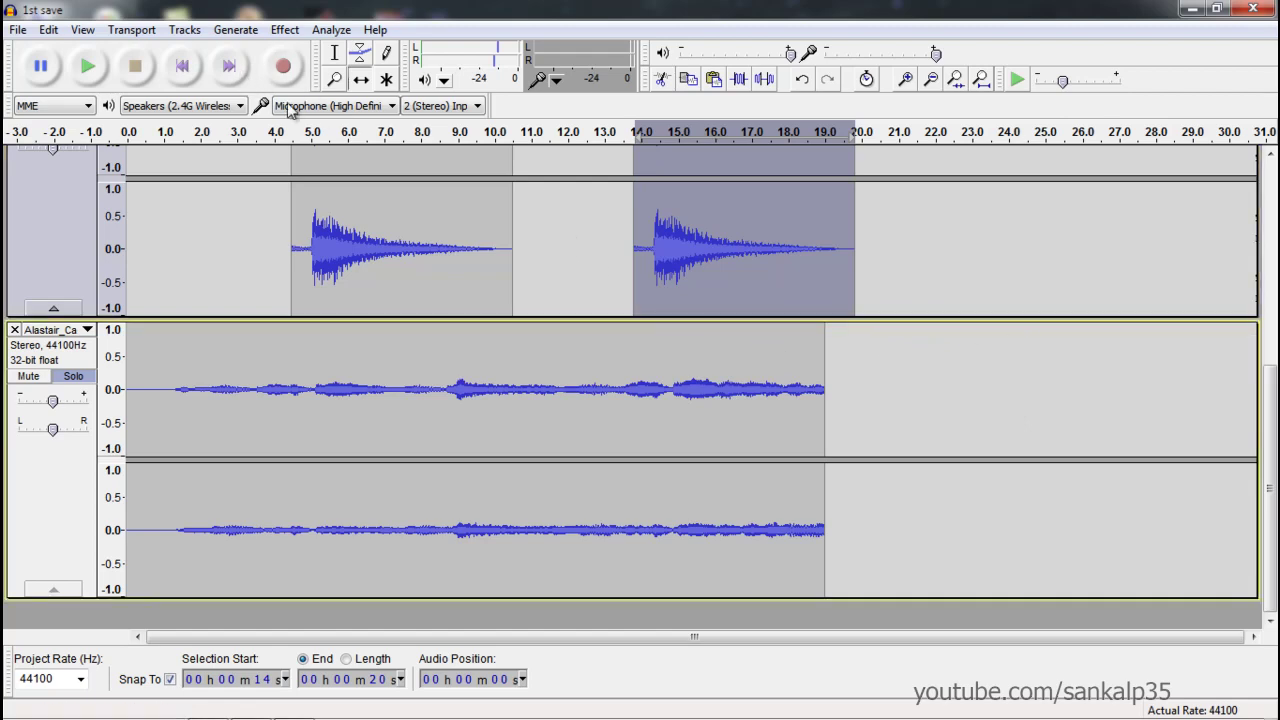
{"action": "left_click", "coordinate": [335, 52]}
{"action": "left_click", "coordinate": [889, 395]}
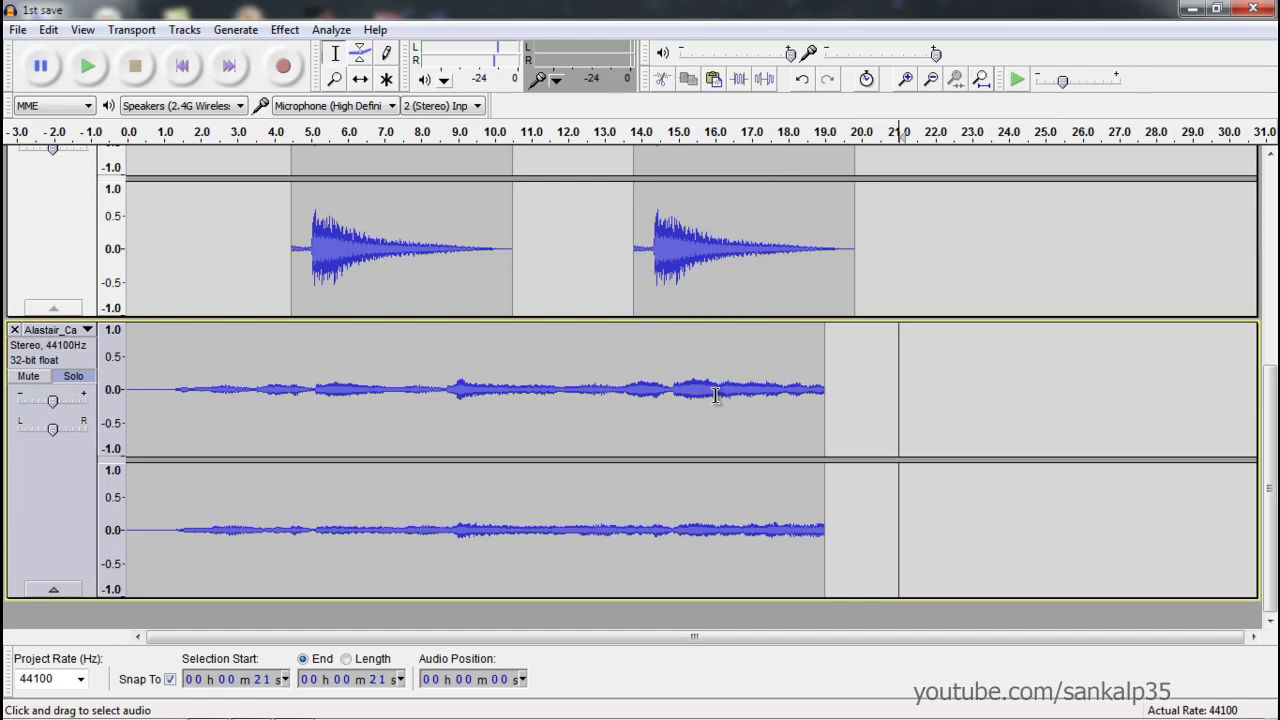
{"action": "left_click_drag", "start_coordinate": [723, 395], "coordinate": [824, 400]}
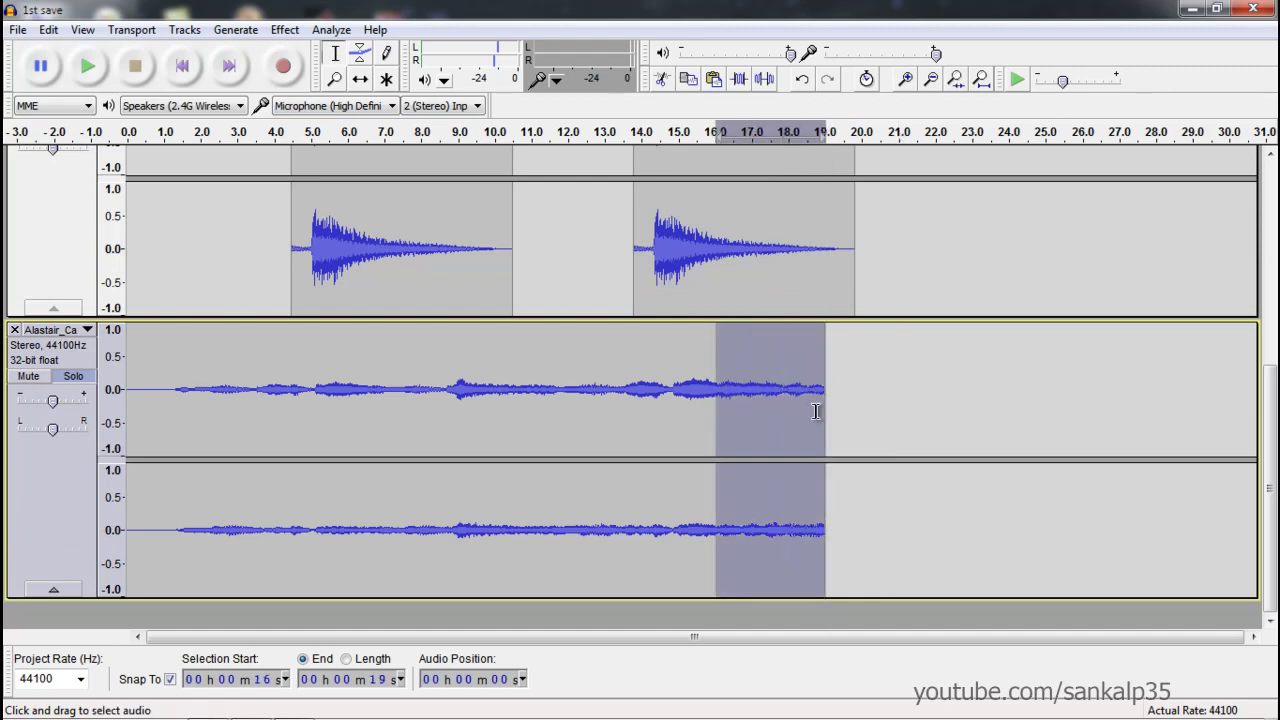
{"action": "scroll", "coordinate": [760, 390], "scroll_direction": "up", "scroll_amount": 3}
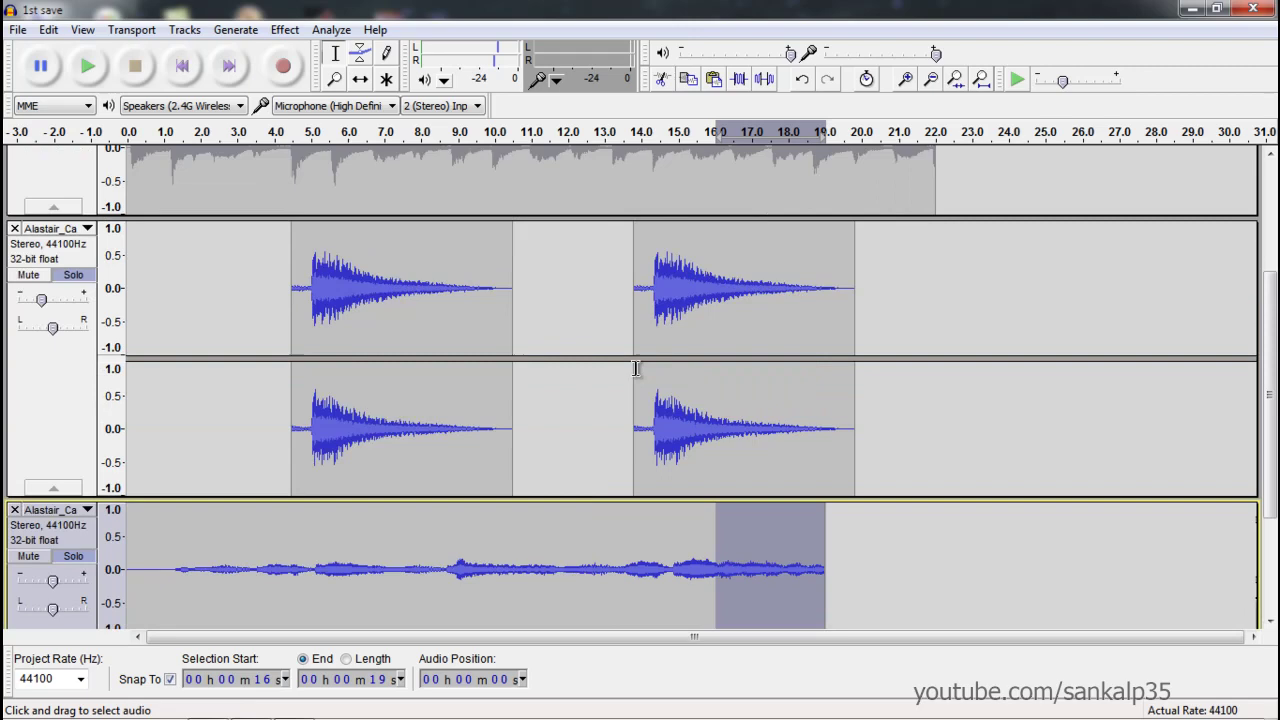
{"action": "scroll", "coordinate": [703, 411], "scroll_direction": "down", "scroll_amount": 3}
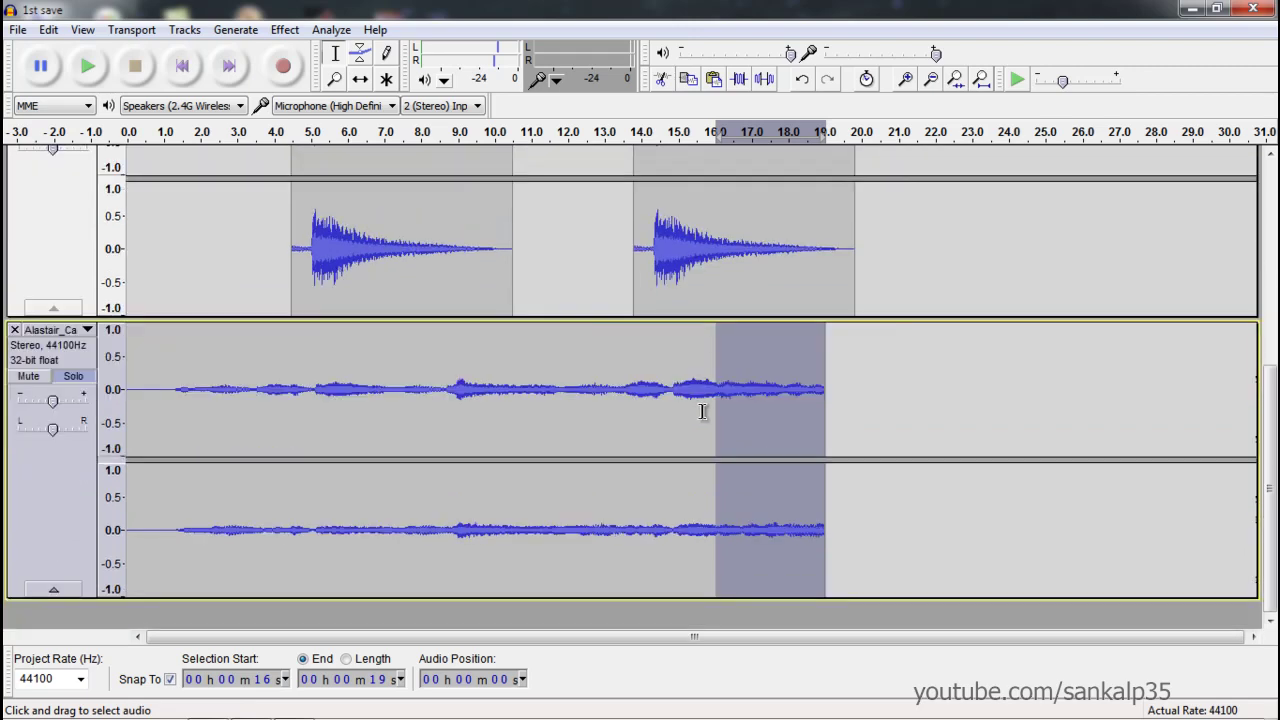
Apply Fade Out to that range and play from about 17.5 seconds to hear it
{"action": "left_click", "coordinate": [285, 29]}
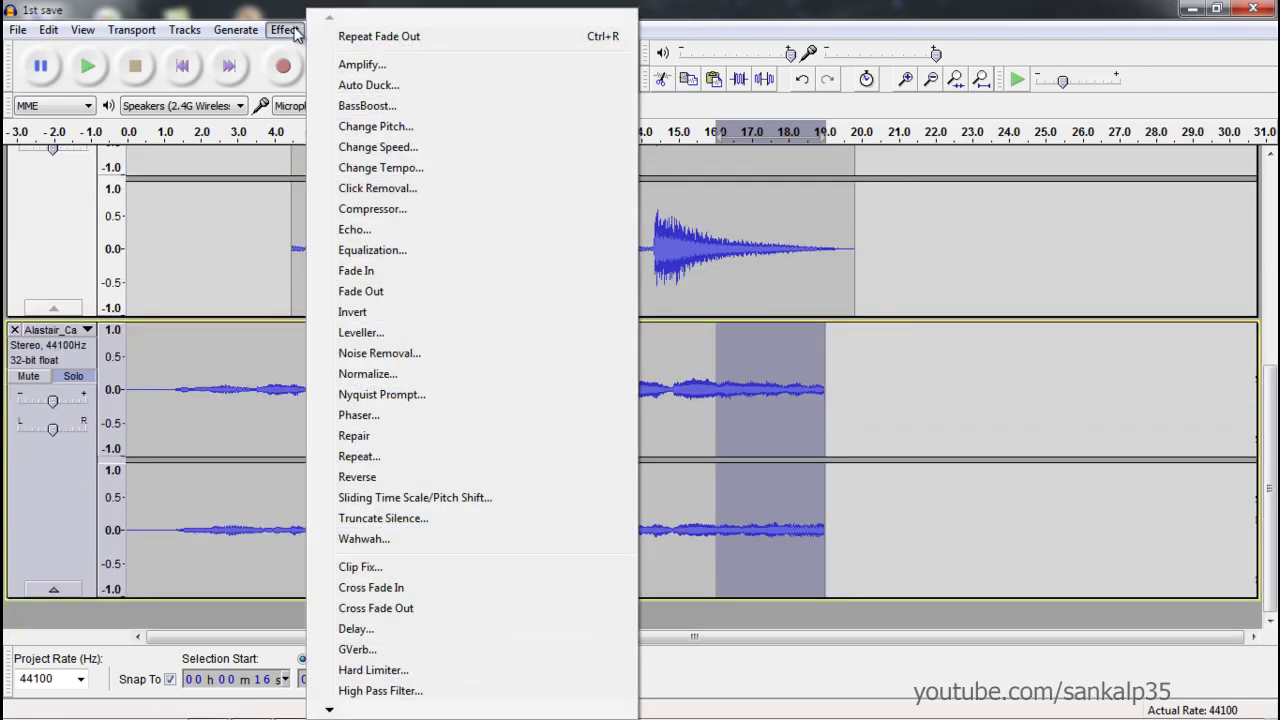
{"action": "left_click", "coordinate": [394, 290]}
{"action": "left_click", "coordinate": [900, 425]}
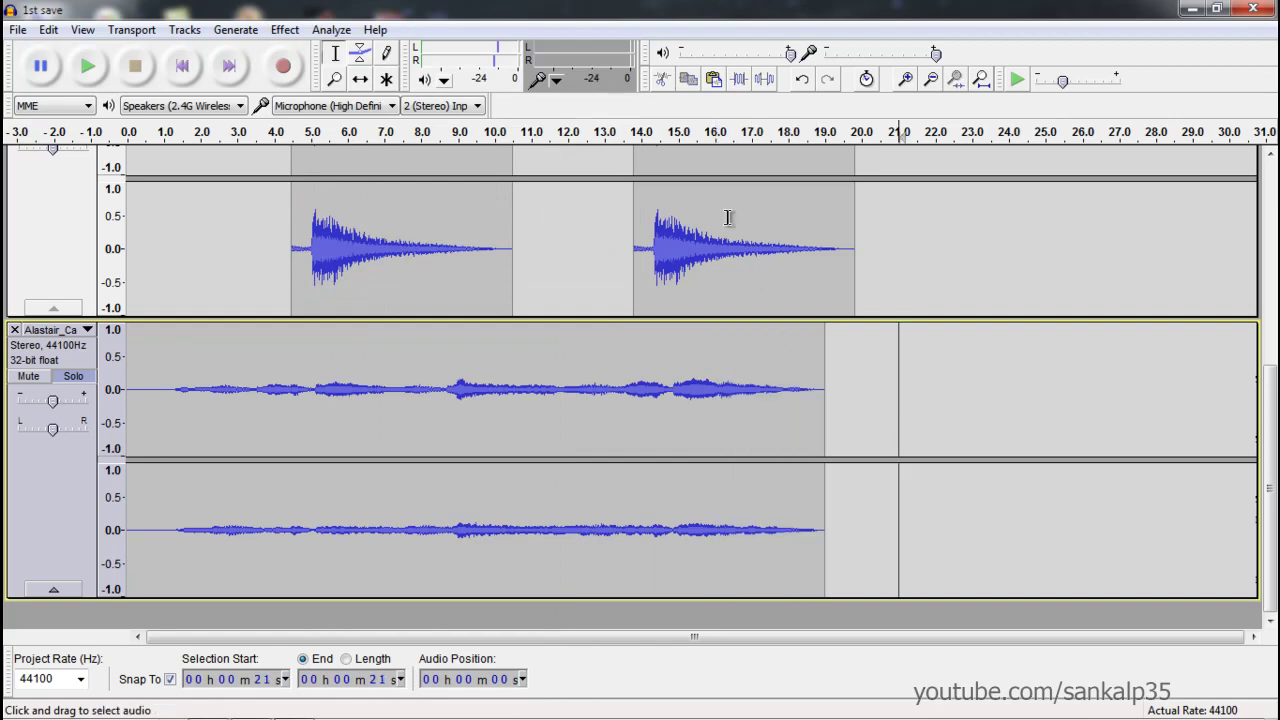
{"action": "left_click", "coordinate": [756, 132]}
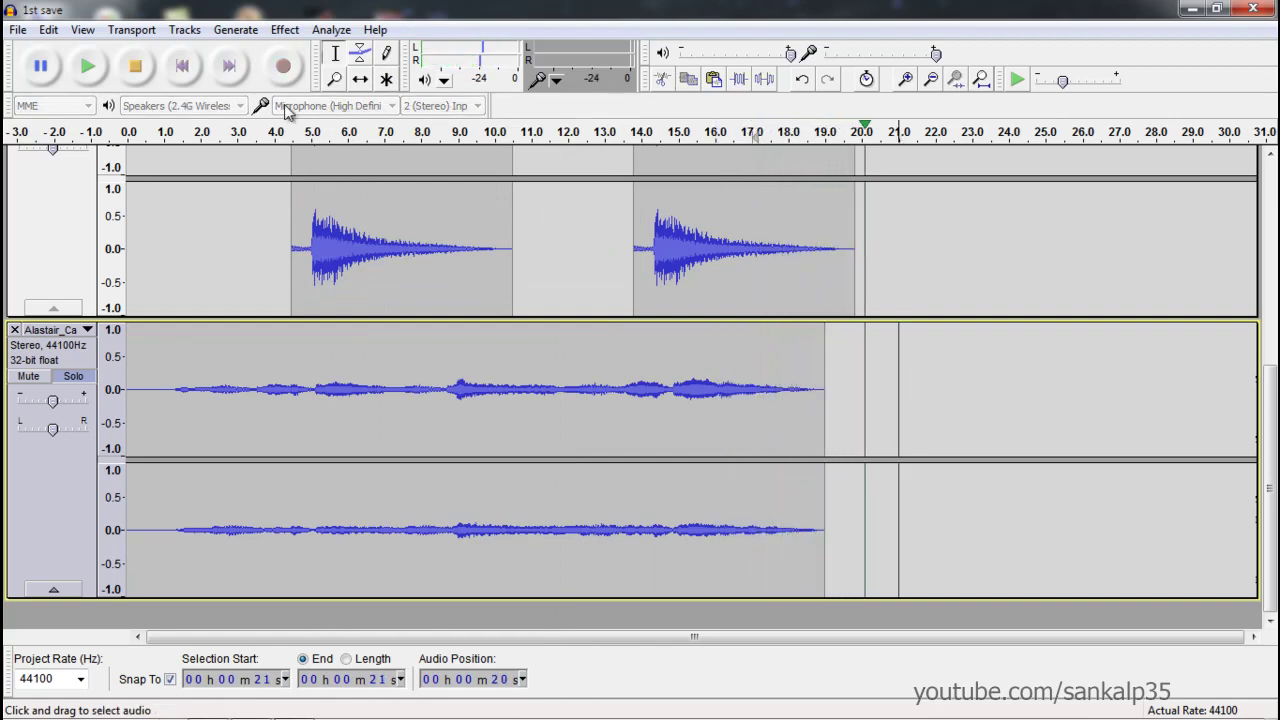
{"action": "scroll", "coordinate": [571, 434], "scroll_direction": "up", "scroll_amount": 2}
{"action": "scroll", "coordinate": [617, 451], "scroll_direction": "up", "scroll_amount": 2}
{"action": "scroll", "coordinate": [613, 426], "scroll_direction": "up", "scroll_amount": 1}
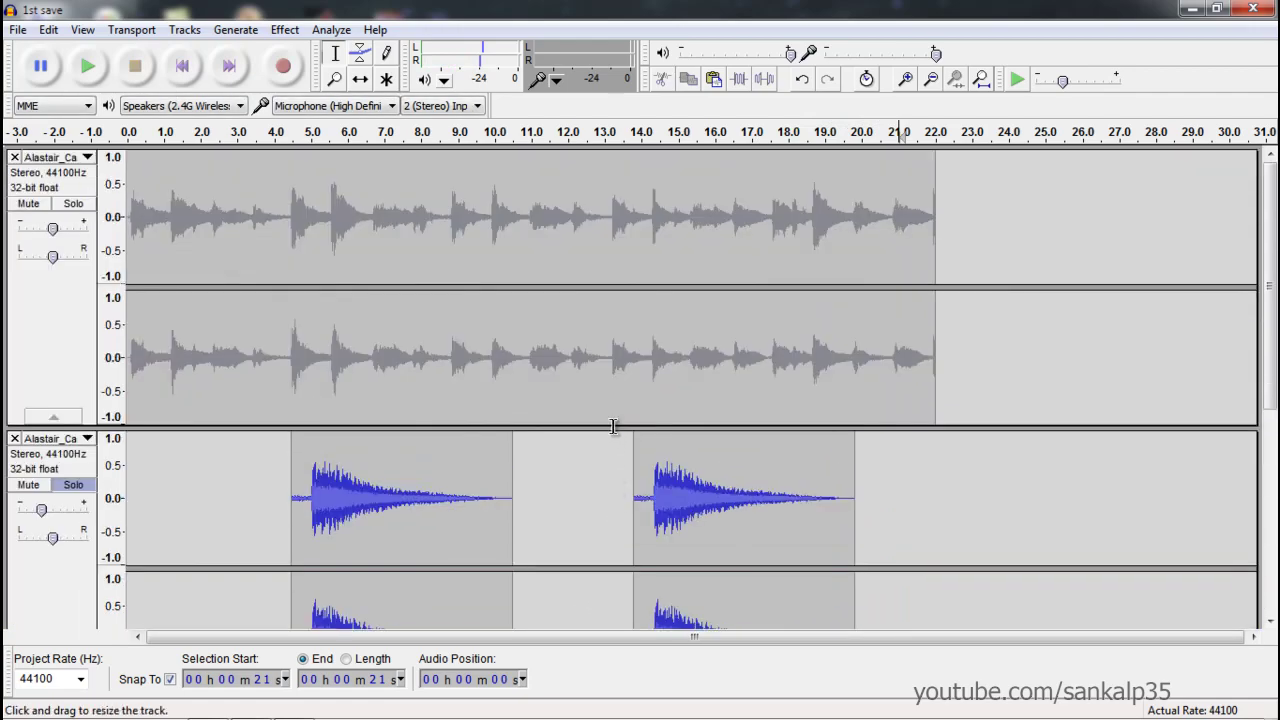
Take the bell track out of solo and solo the top track
{"action": "scroll", "coordinate": [146, 266], "scroll_direction": "down", "scroll_amount": 3}
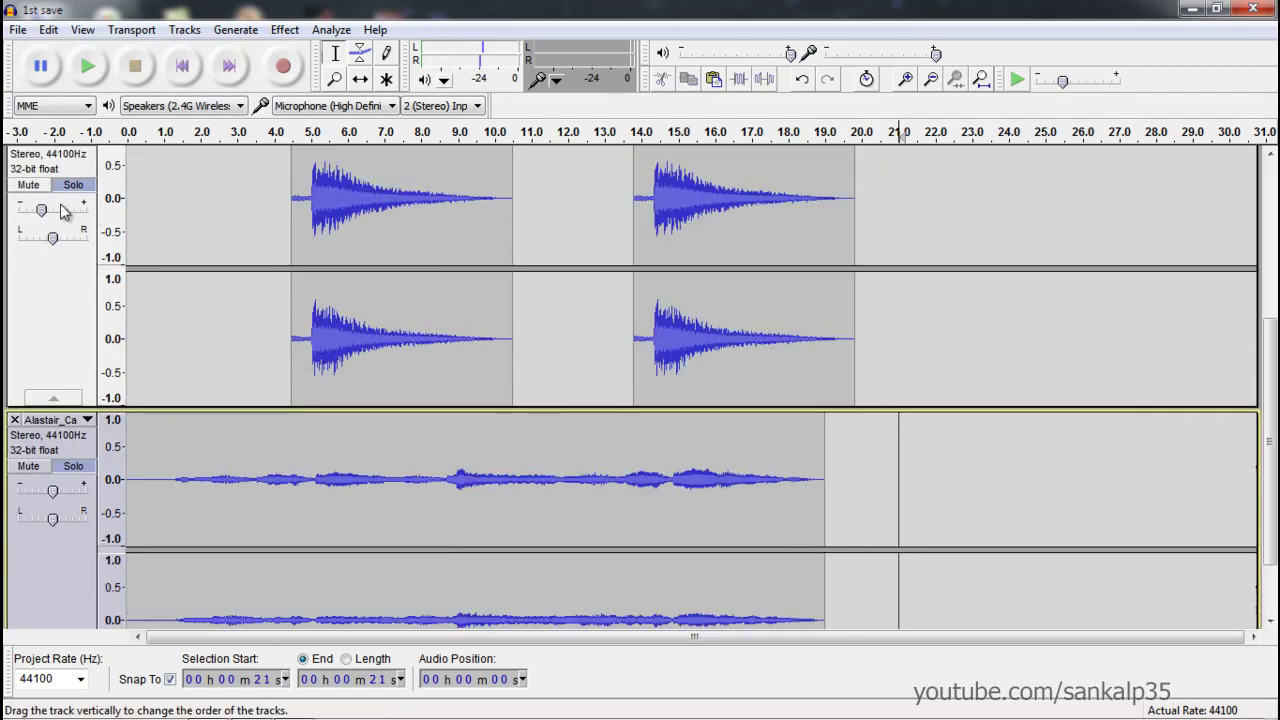
{"action": "left_click", "coordinate": [73, 466]}
{"action": "left_click", "coordinate": [73, 466]}
{"action": "scroll", "coordinate": [290, 465], "scroll_direction": "up", "scroll_amount": 5}
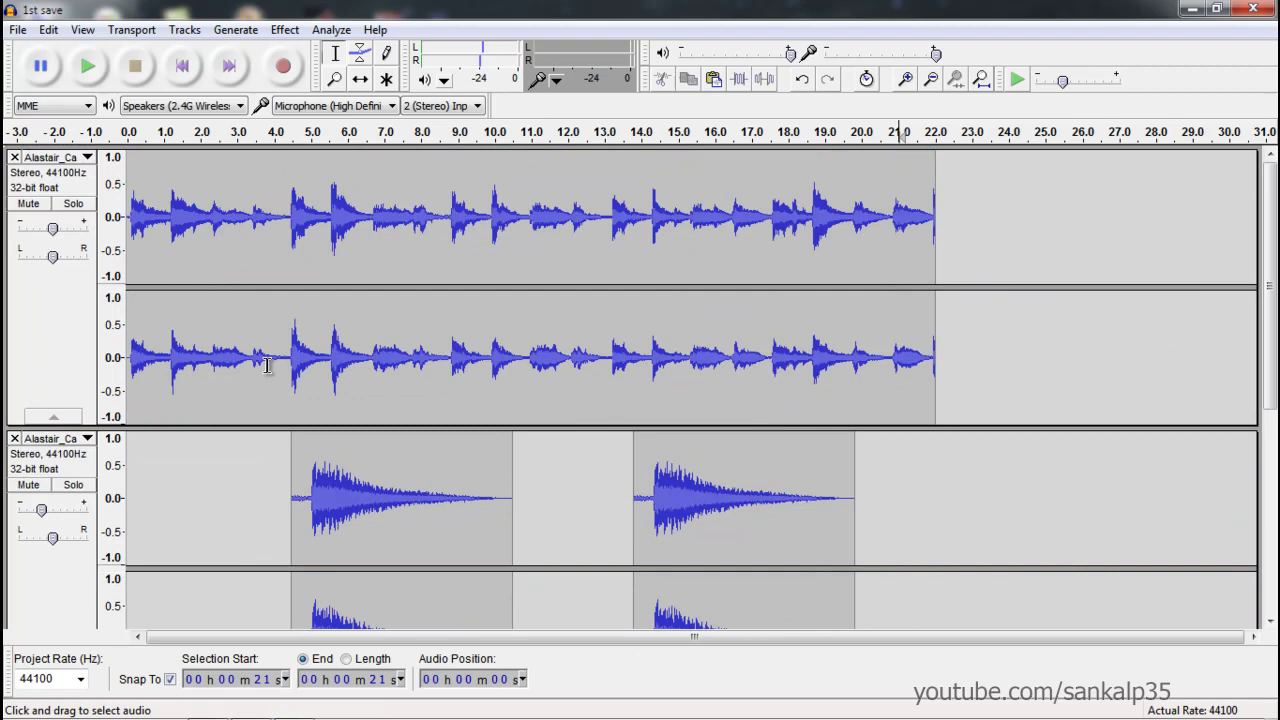
{"action": "scroll", "coordinate": [200, 300], "scroll_direction": "down", "scroll_amount": 3}
{"action": "scroll", "coordinate": [95, 207], "scroll_direction": "up", "scroll_amount": 3}
{"action": "left_click", "coordinate": [78, 204]}
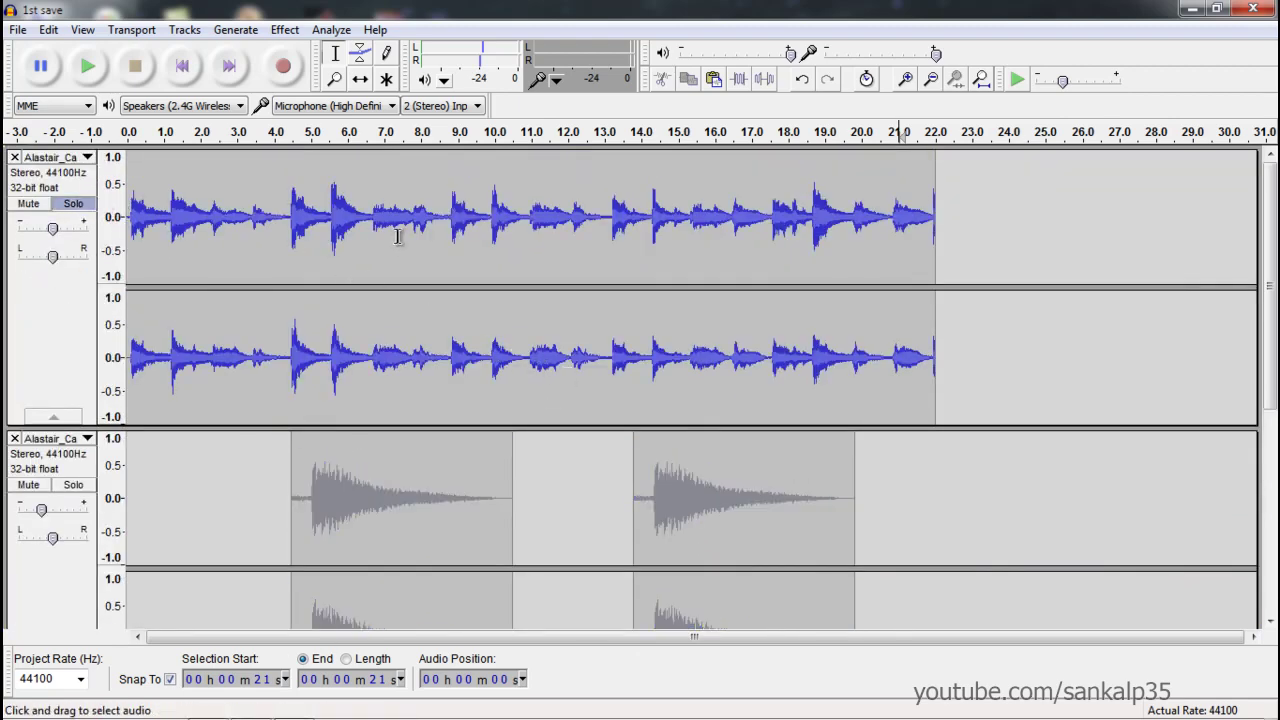
Drag the top track's clip right to start near 18 seconds, nudging it back slightly
{"action": "left_click", "coordinate": [362, 82]}
{"action": "left_click_drag", "start_coordinate": [200, 257], "coordinate": [916, 298]}
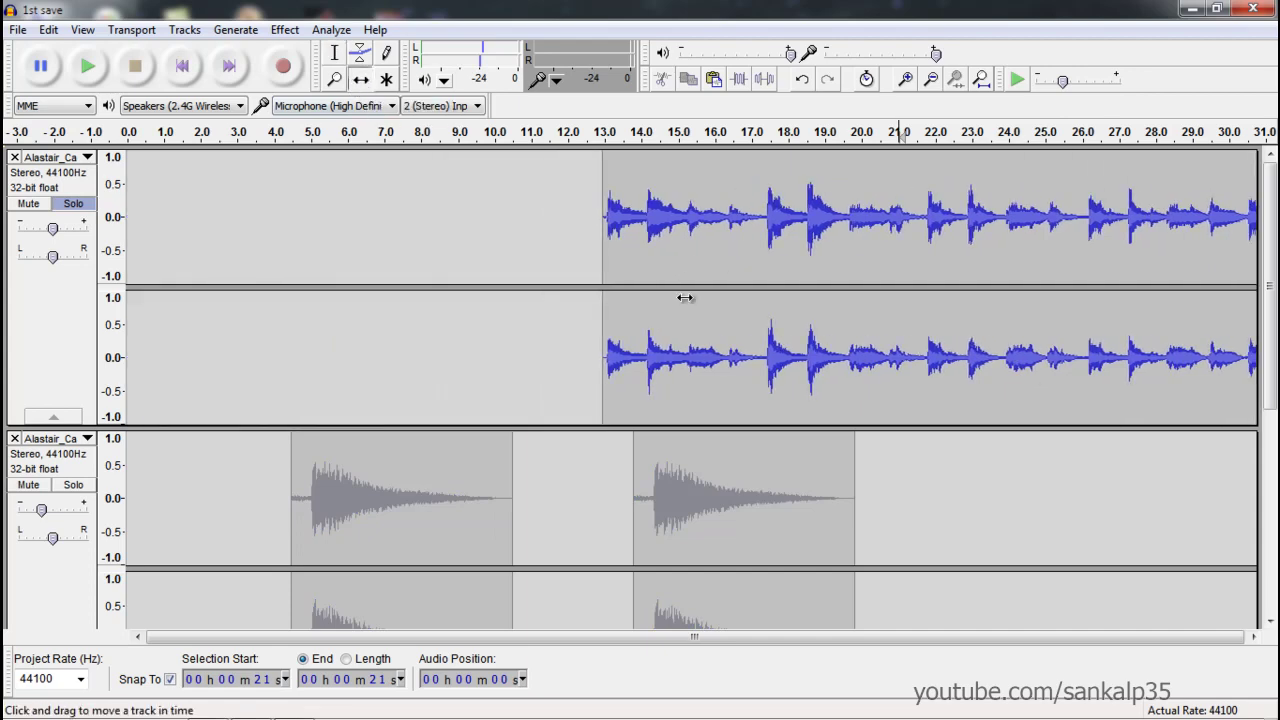
{"action": "scroll", "coordinate": [916, 298], "scroll_direction": "down", "scroll_amount": 5}
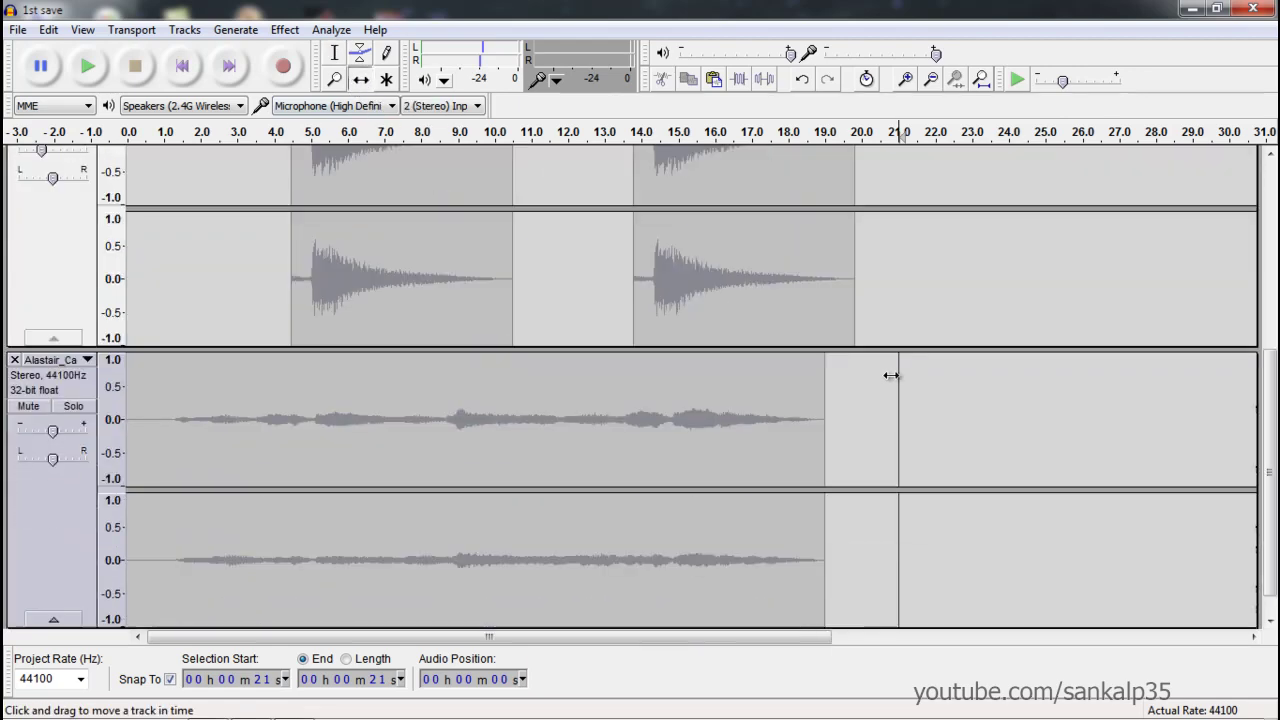
{"action": "scroll", "coordinate": [894, 374], "scroll_direction": "up", "scroll_amount": 1}
{"action": "scroll", "coordinate": [800, 440], "scroll_direction": "down", "scroll_amount": 1}
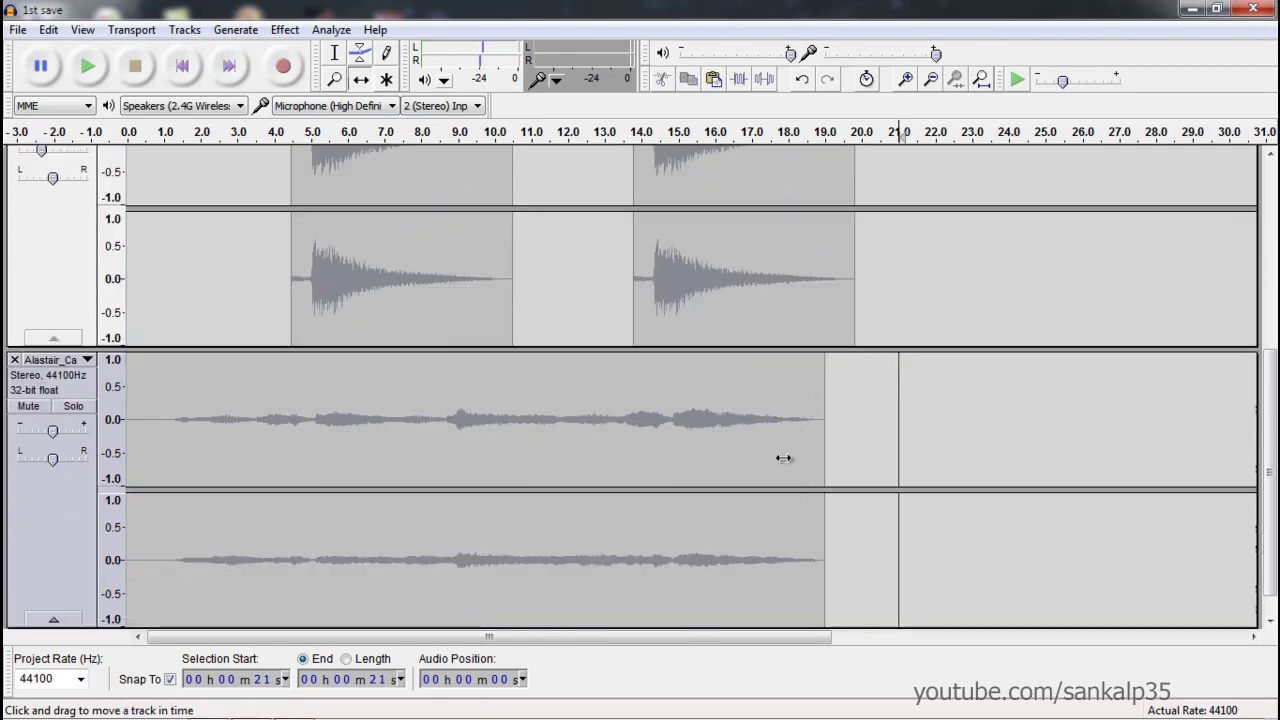
{"action": "scroll", "coordinate": [783, 458], "scroll_direction": "up", "scroll_amount": 5}
{"action": "scroll", "coordinate": [820, 349], "scroll_direction": "down", "scroll_amount": 1}
{"action": "scroll", "coordinate": [880, 314], "scroll_direction": "down", "scroll_amount": 2}
{"action": "scroll", "coordinate": [870, 322], "scroll_direction": "down", "scroll_amount": 1}
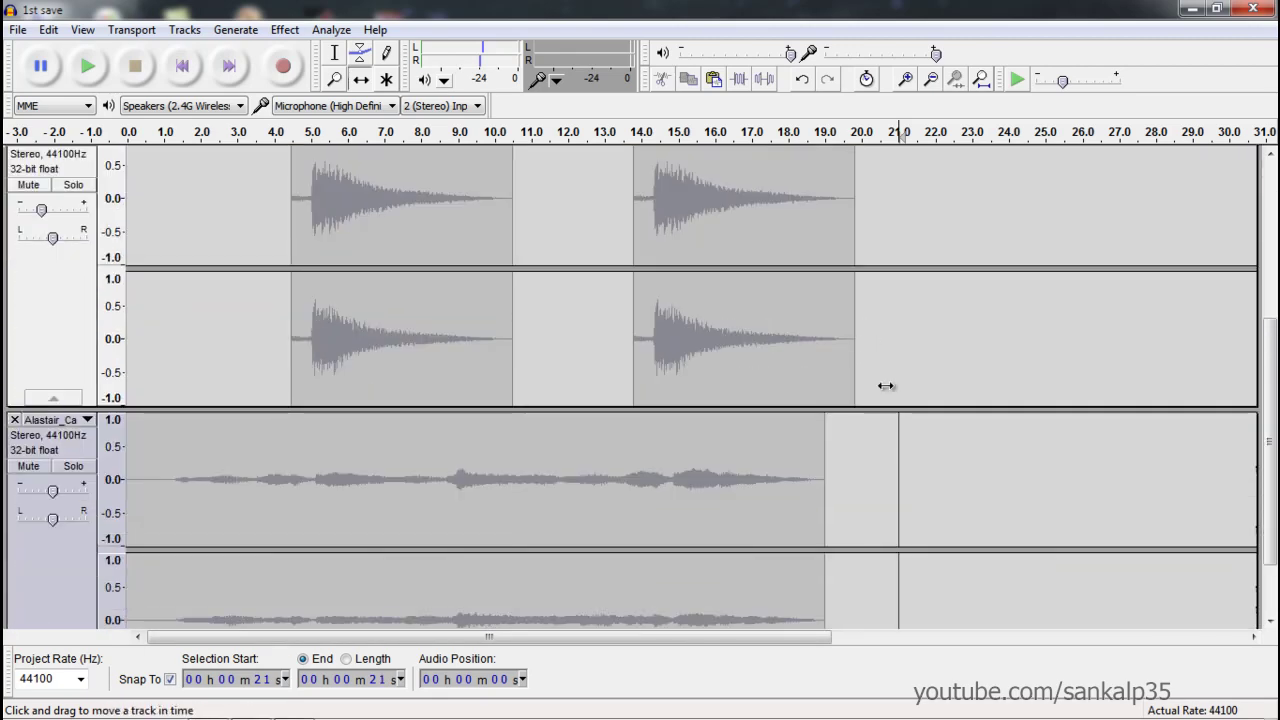
{"action": "scroll", "coordinate": [886, 386], "scroll_direction": "up", "scroll_amount": 1}
{"action": "left_click_drag", "start_coordinate": [916, 174], "coordinate": [866, 172]}
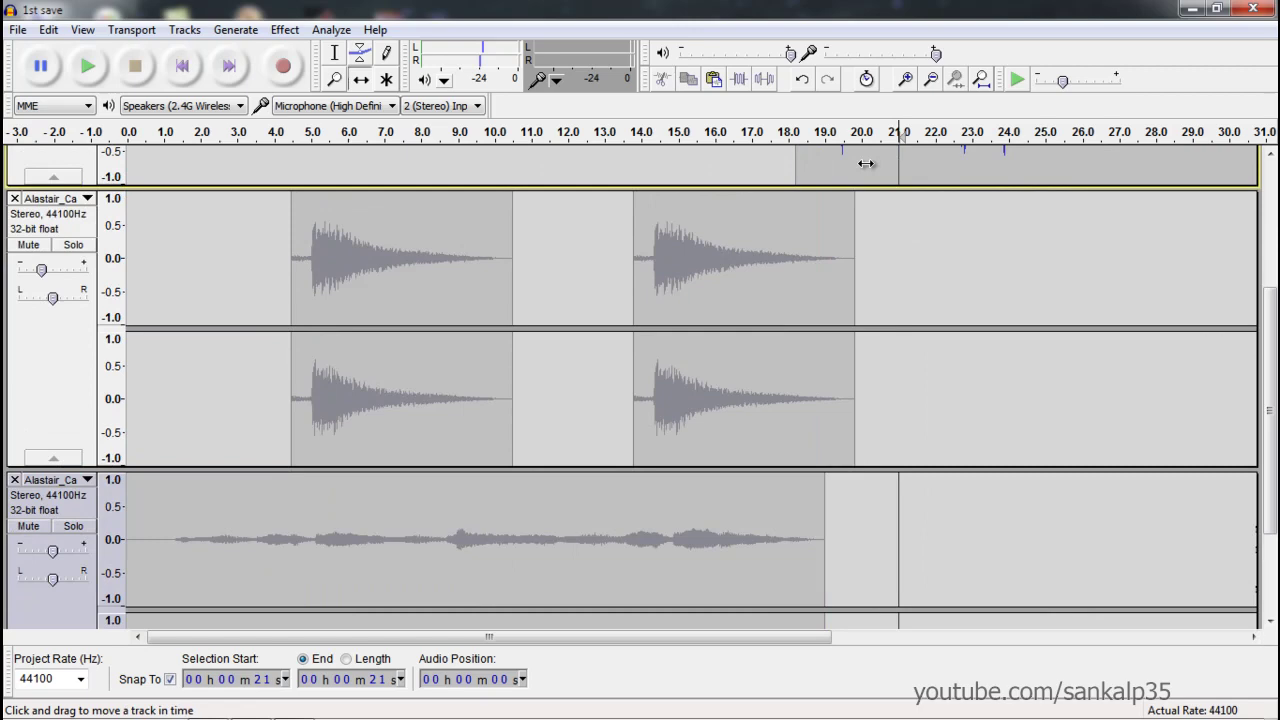
{"action": "scroll", "coordinate": [866, 170], "scroll_direction": "up", "scroll_amount": 4}
{"action": "scroll", "coordinate": [887, 319], "scroll_direction": "down", "scroll_amount": 4}
{"action": "scroll", "coordinate": [866, 343], "scroll_direction": "up", "scroll_amount": 1}
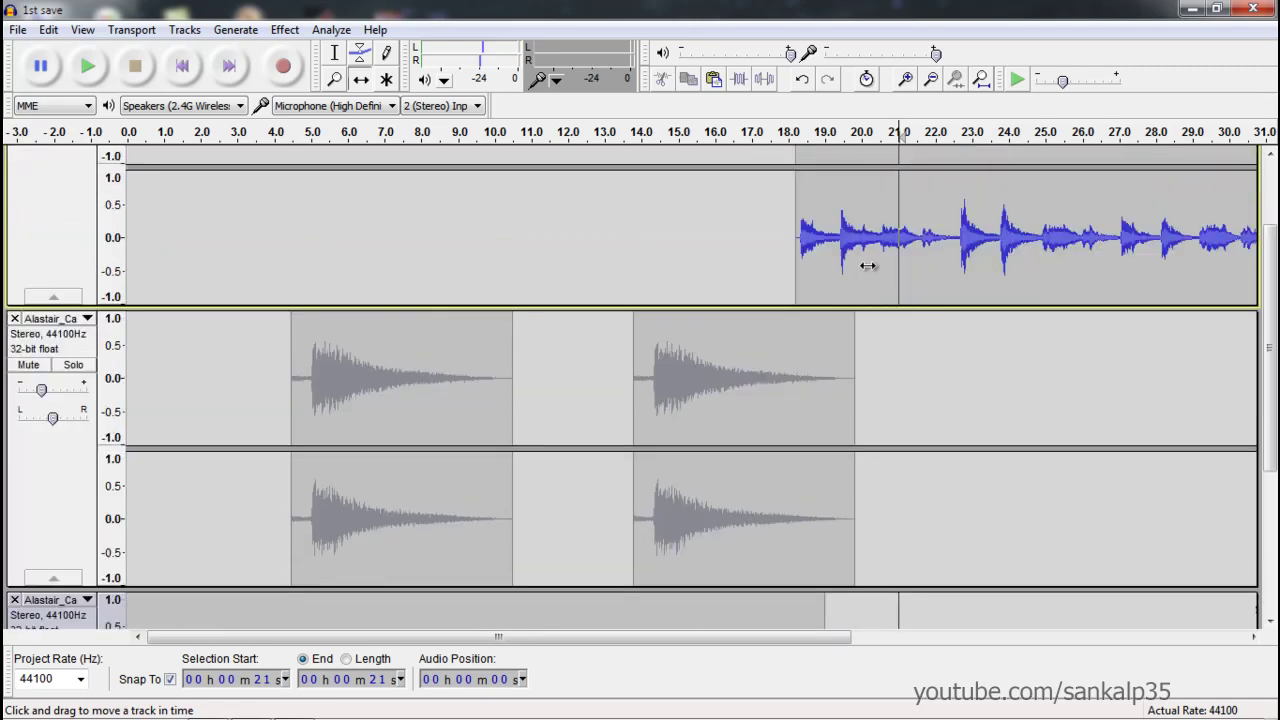
Apply a first Fade In to the opening of the top track's clip
{"action": "mouse_move", "coordinate": [860, 346]}
{"action": "left_mouse_down"}
{"action": "mouse_move", "coordinate": [857, 266]}
{"action": "mouse_move", "coordinate": [947, 279]}
{"action": "left_mouse_up"}
{"action": "scroll", "coordinate": [843, 376], "scroll_direction": "up", "scroll_amount": 2}
{"action": "left_click", "coordinate": [335, 53]}
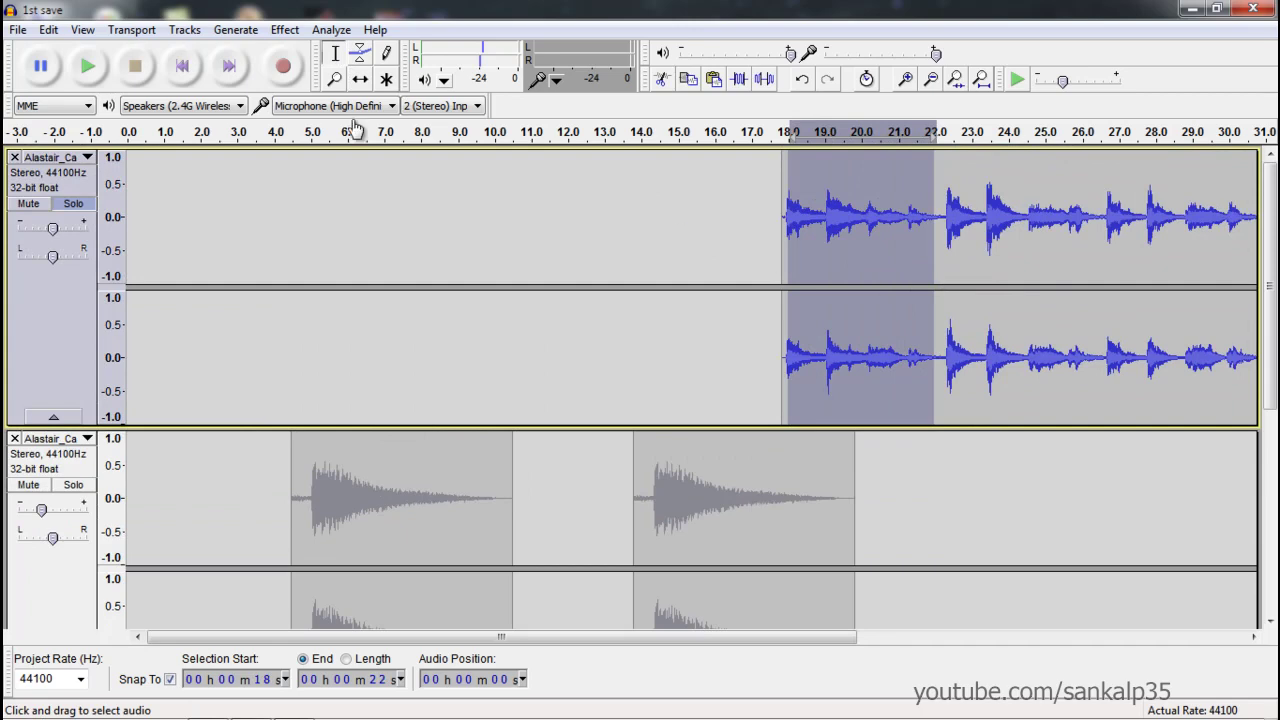
{"action": "left_click", "coordinate": [285, 30]}
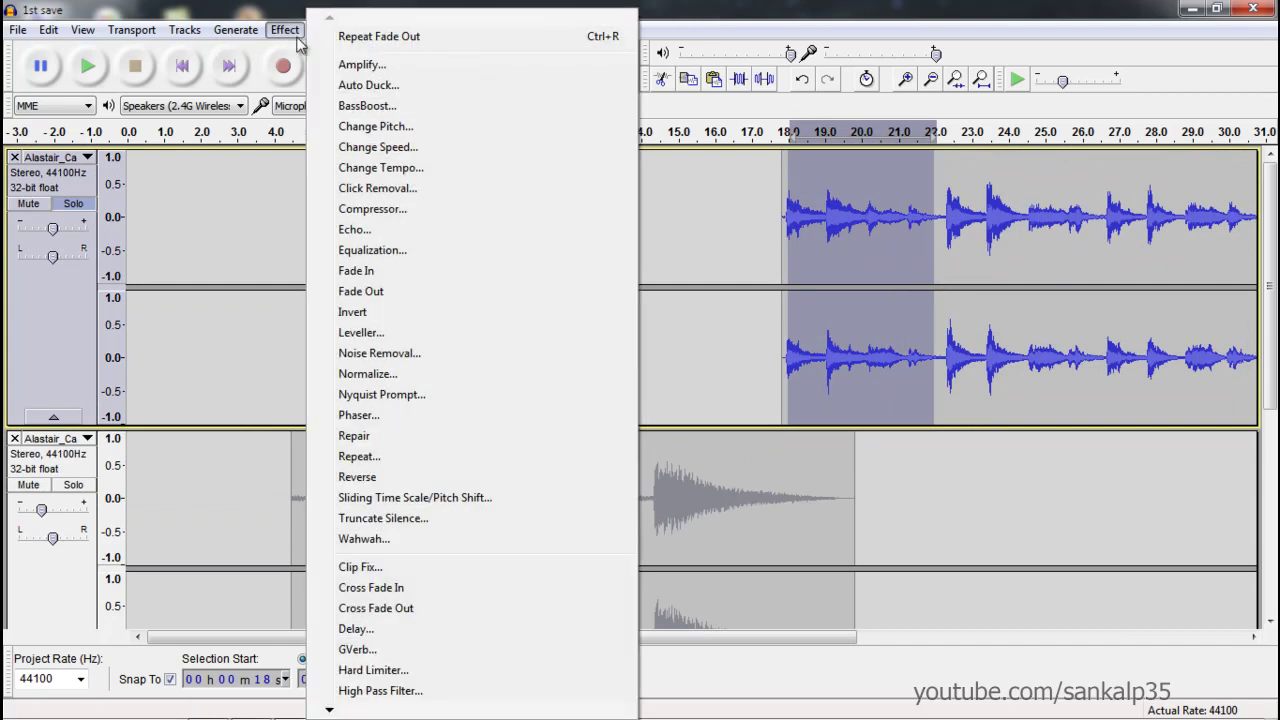
{"action": "left_click", "coordinate": [391, 273]}
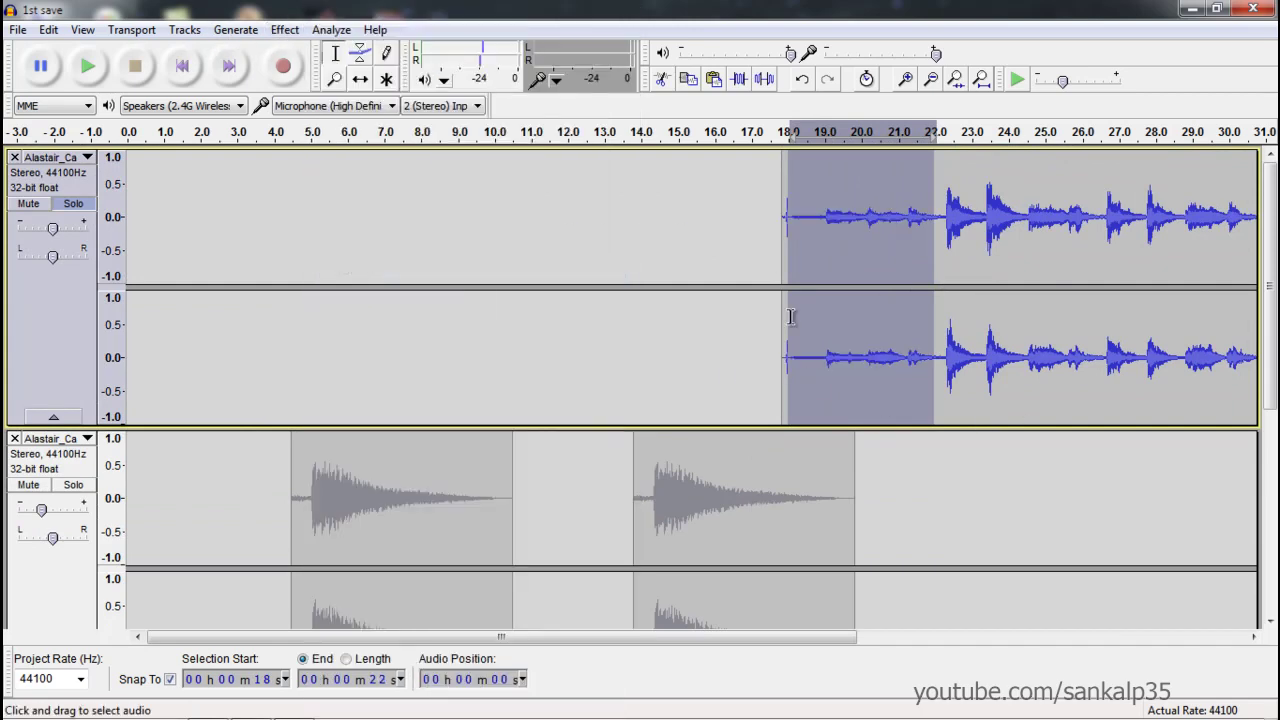
{"action": "left_click", "coordinate": [760, 337]}
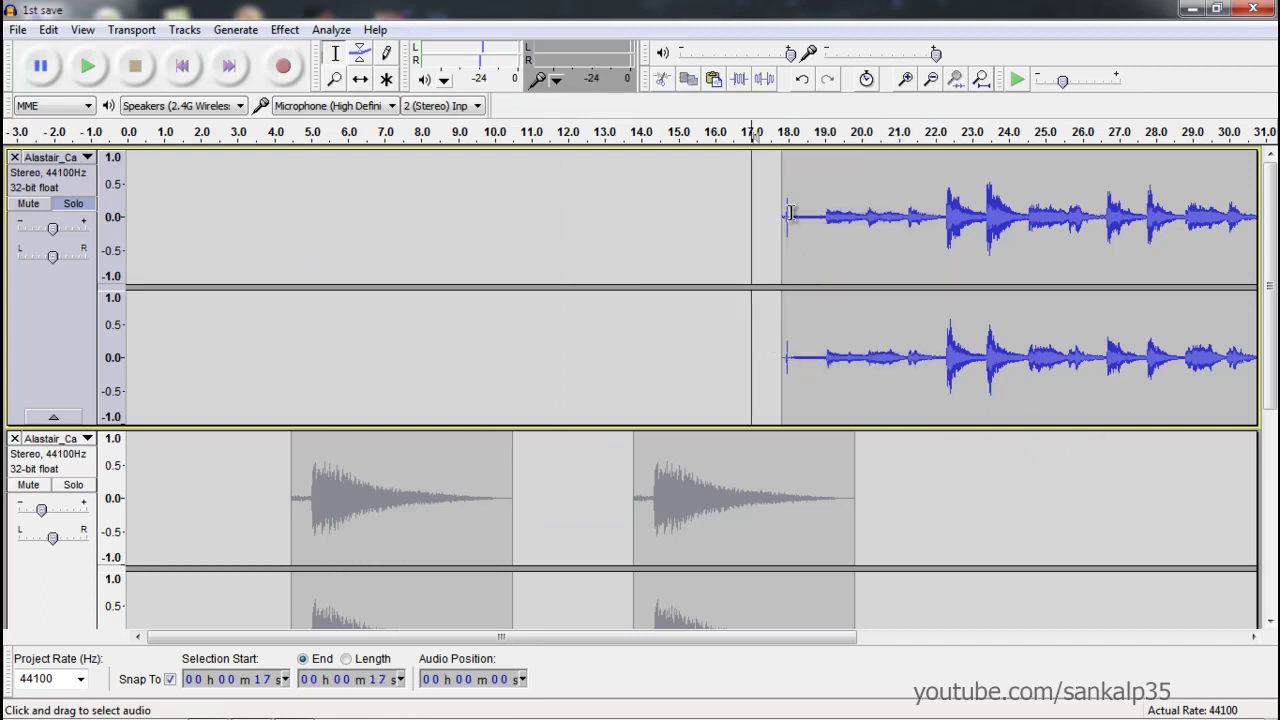
{"action": "mouse_move", "coordinate": [790, 213]}
{"action": "left_mouse_down"}
{"action": "mouse_move", "coordinate": [767, 206]}
{"action": "mouse_move", "coordinate": [836, 226]}
{"action": "left_mouse_up"}
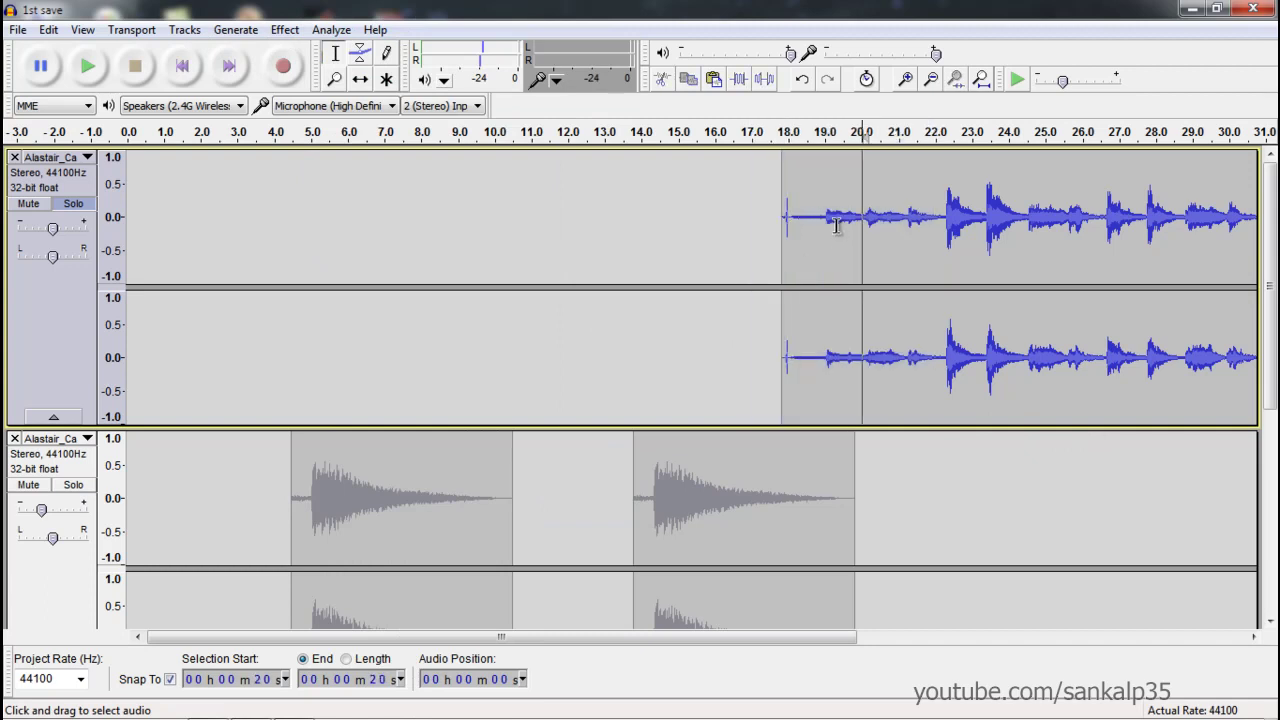
Undo it and reapply Fade In over roughly 18–22 seconds of the top track
{"action": "key", "text": "ctrl+z"}
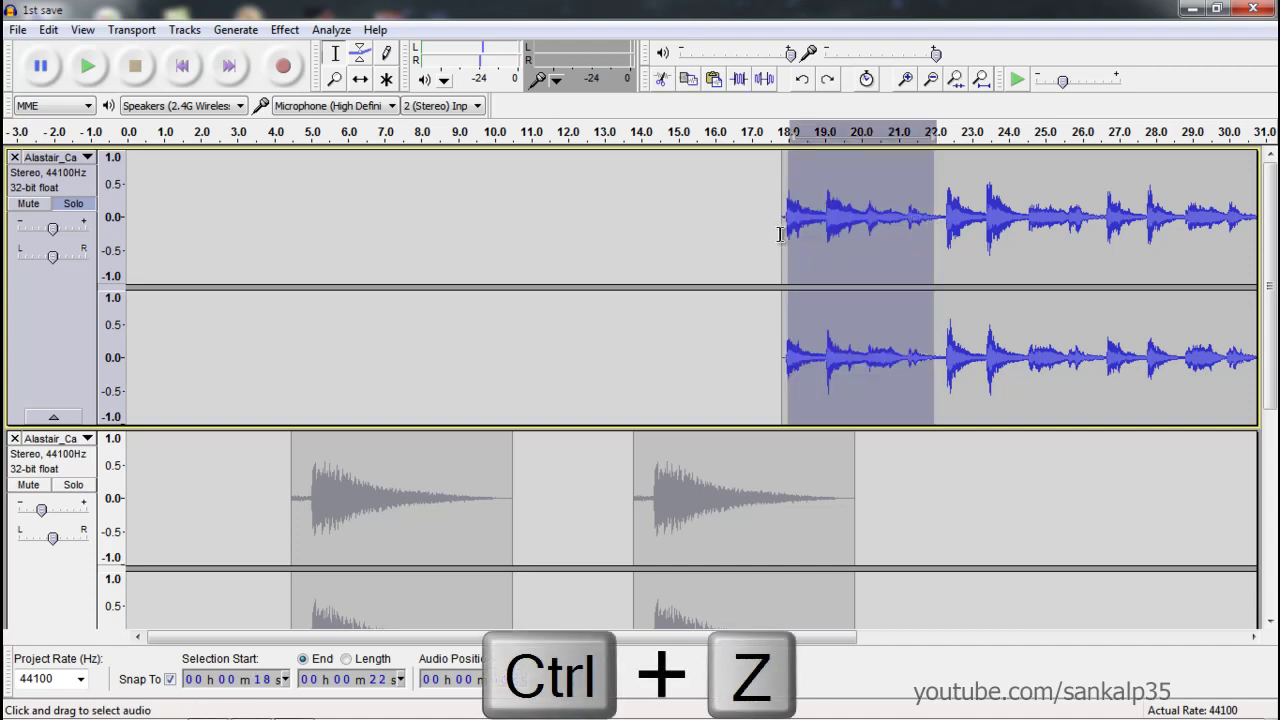
{"action": "left_click_drag", "start_coordinate": [925, 225], "coordinate": [754, 213]}
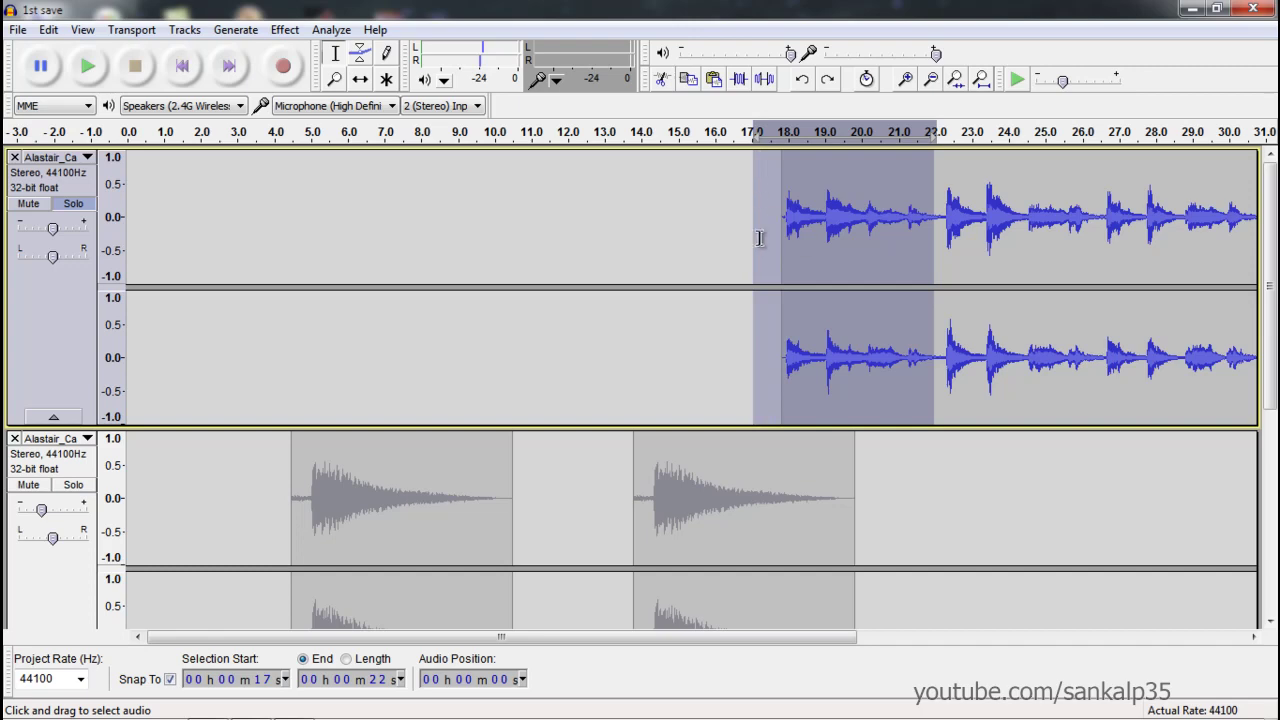
{"action": "left_click", "coordinate": [287, 30]}
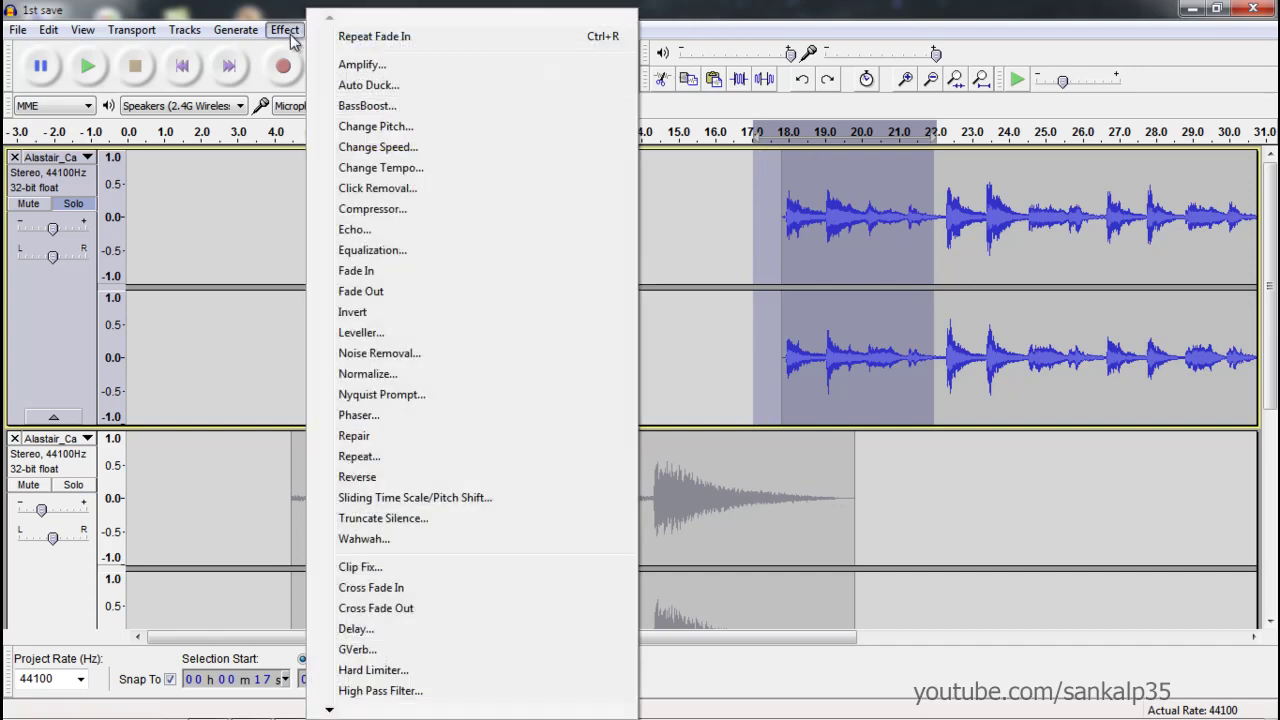
{"action": "left_click", "coordinate": [400, 274]}
{"action": "left_click", "coordinate": [1119, 548]}
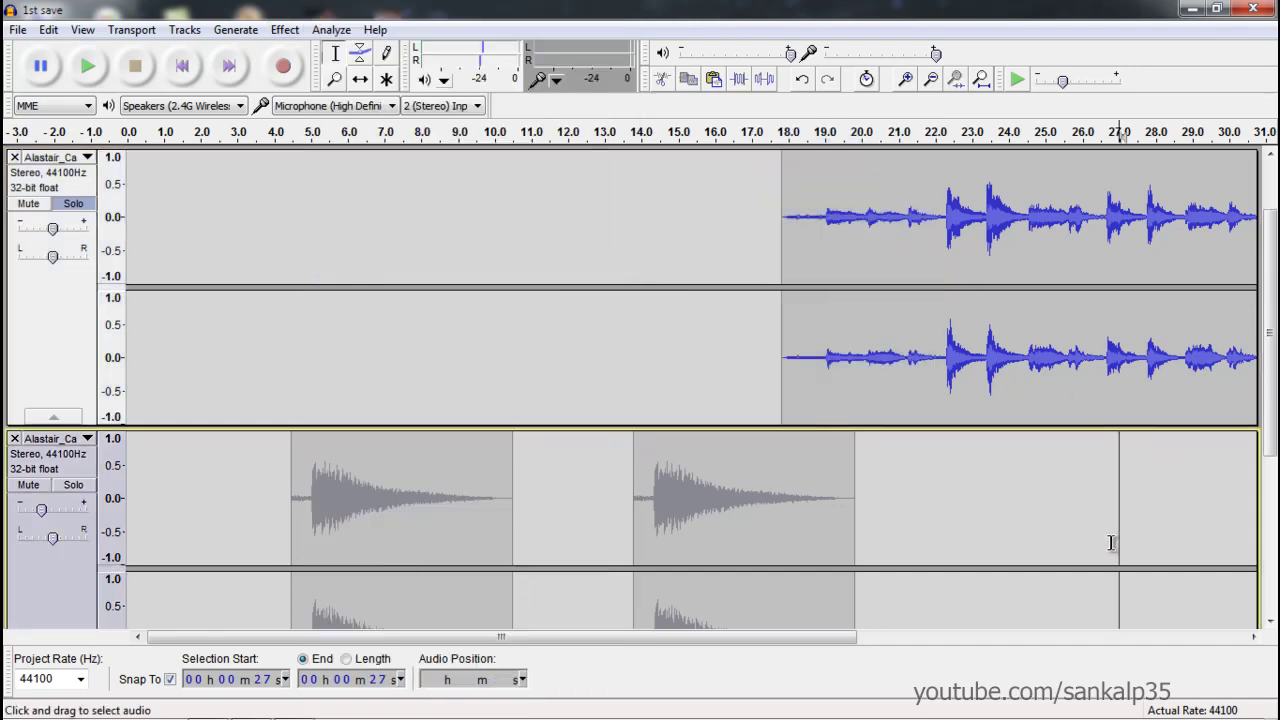
{"action": "left_click", "coordinate": [764, 136]}
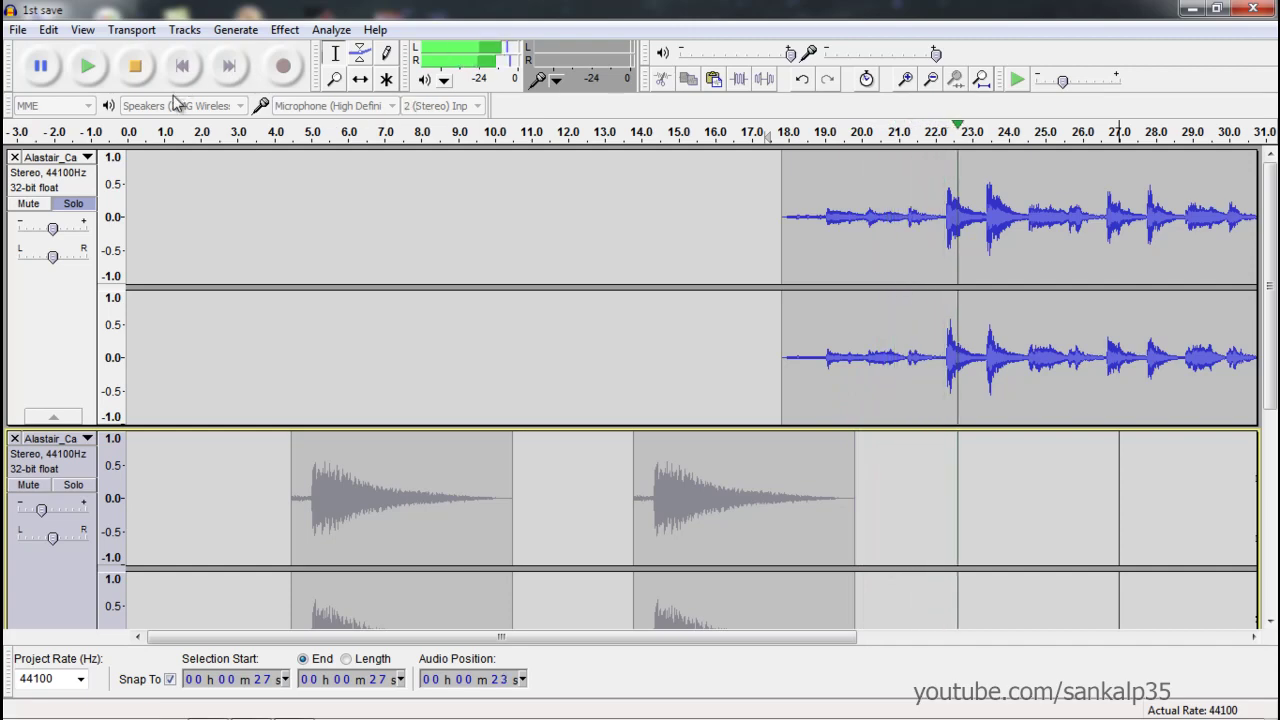
{"action": "left_click", "coordinate": [137, 67]}
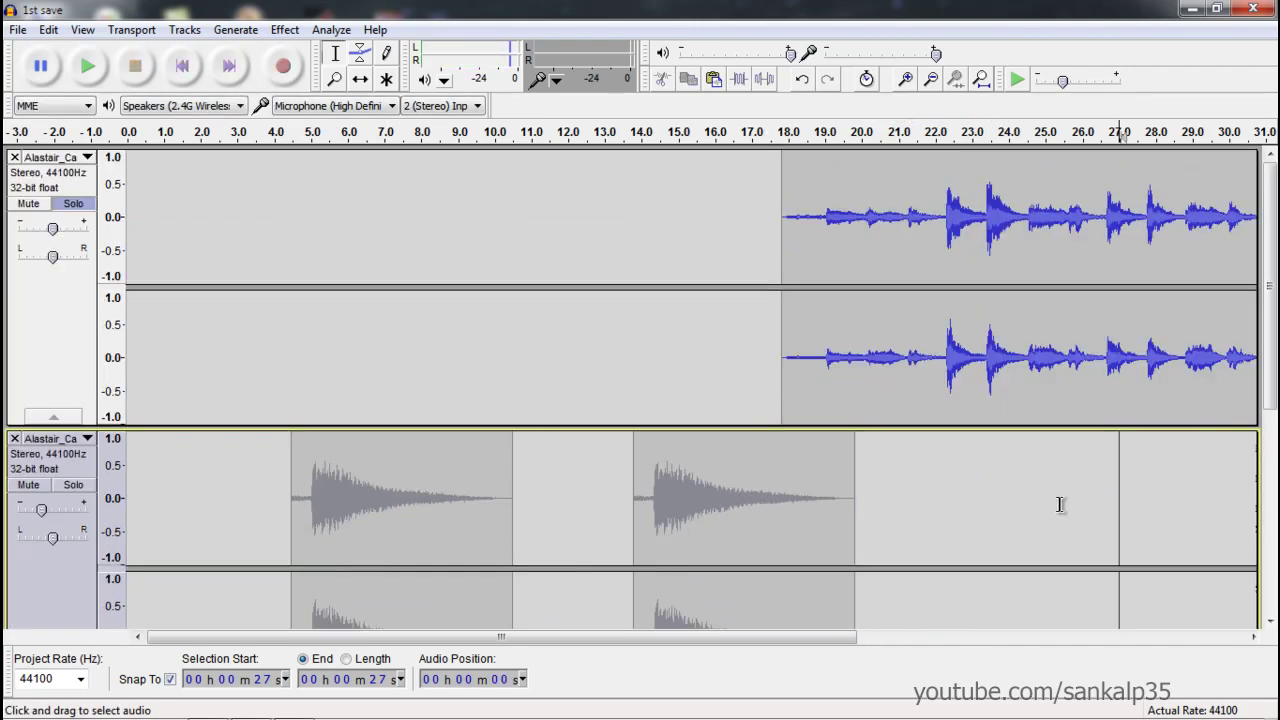
{"action": "left_click_drag", "start_coordinate": [840, 645], "coordinate": [907, 645]}
{"action": "scroll", "coordinate": [900, 592], "scroll_direction": "down", "scroll_amount": 2}
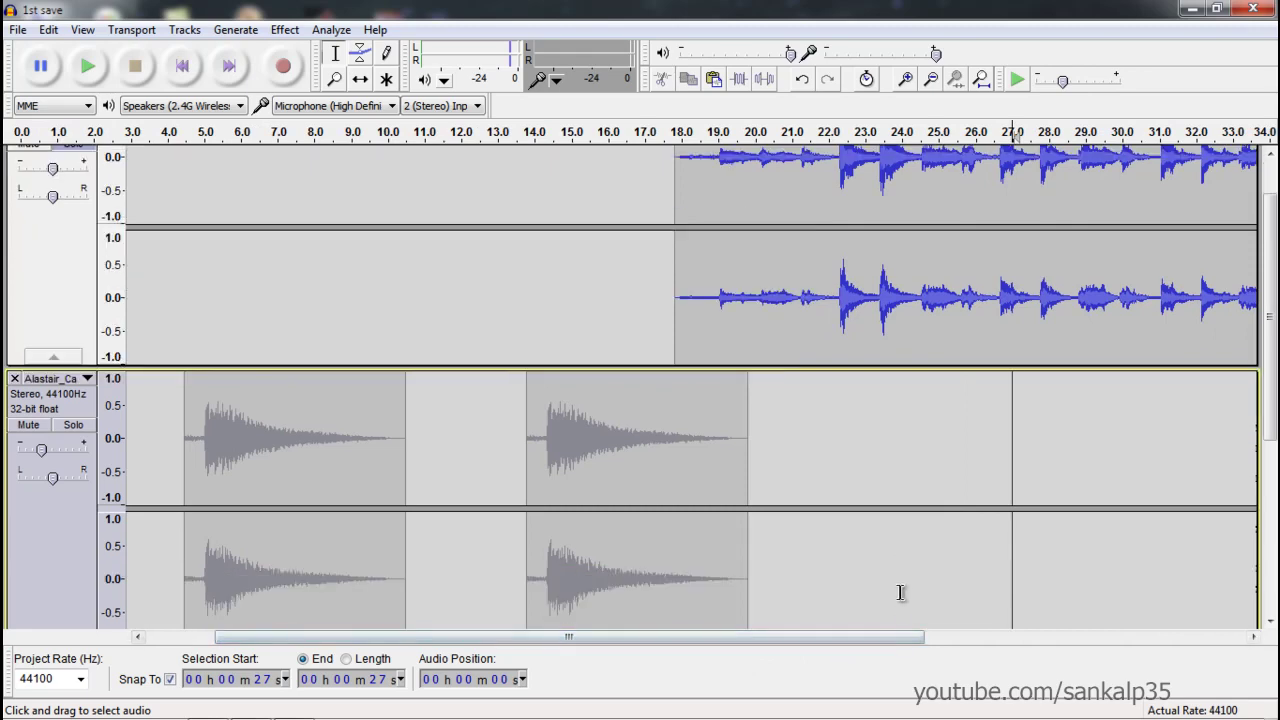
{"action": "scroll", "coordinate": [189, 356], "scroll_direction": "up", "scroll_amount": 2}
{"action": "scroll", "coordinate": [110, 266], "scroll_direction": "down", "scroll_amount": 2}
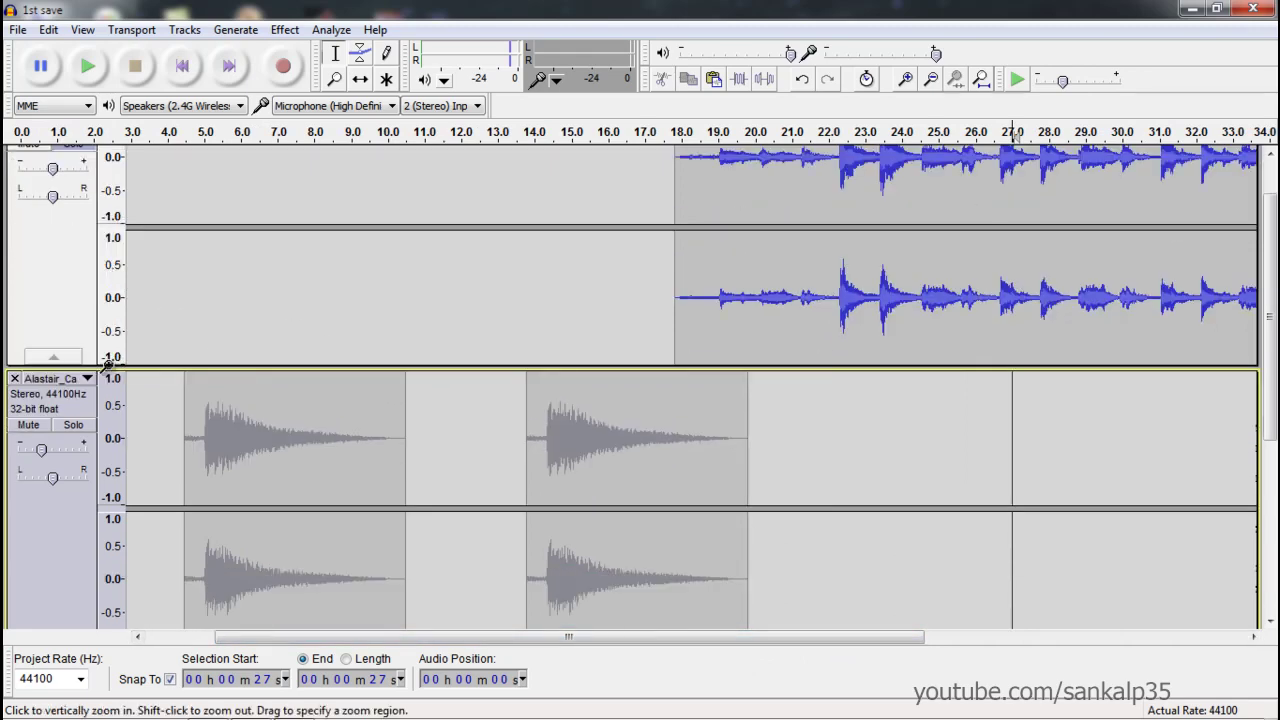
Solo the second track and paste another bell clip at 23 seconds
{"action": "left_click", "coordinate": [73, 425]}
{"action": "scroll", "coordinate": [839, 480], "scroll_direction": "down", "scroll_amount": 4}
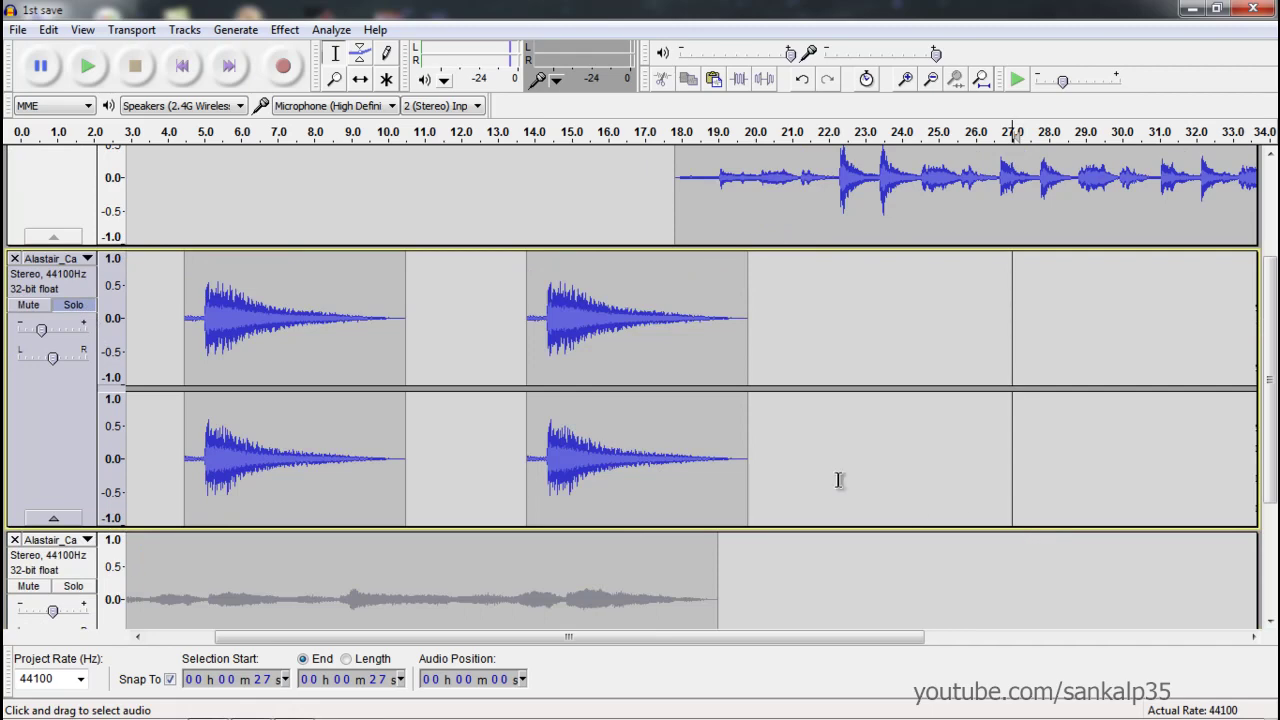
{"action": "scroll", "coordinate": [779, 354], "scroll_direction": "up", "scroll_amount": 4}
{"action": "scroll", "coordinate": [840, 385], "scroll_direction": "up", "scroll_amount": 2}
{"action": "scroll", "coordinate": [840, 385], "scroll_direction": "down", "scroll_amount": 4}
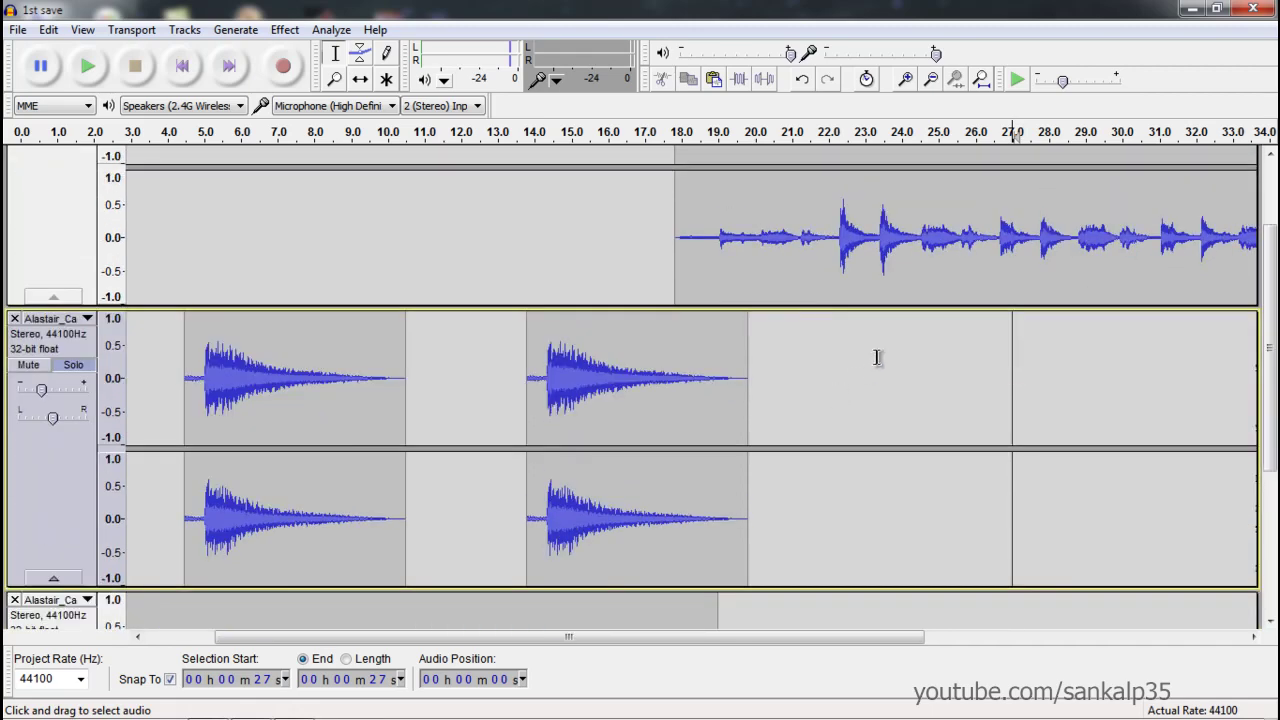
{"action": "left_click", "coordinate": [876, 365]}
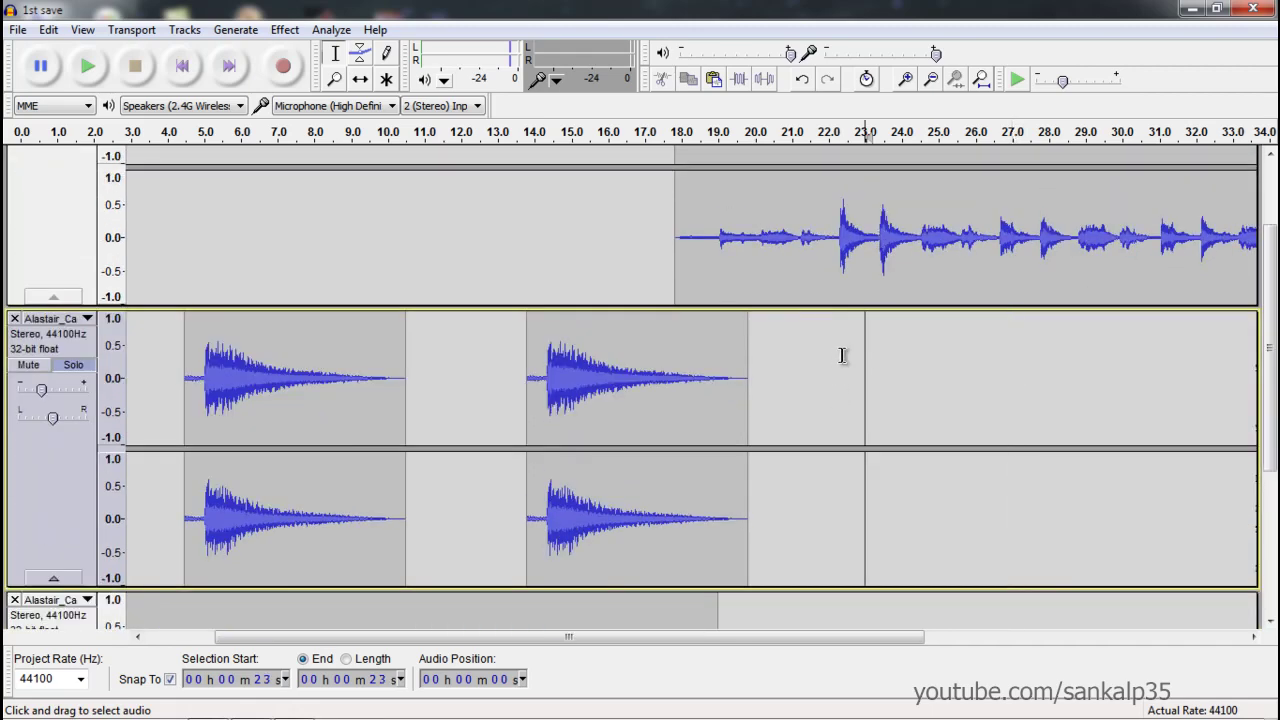
{"action": "key", "text": "ctrl+v"}
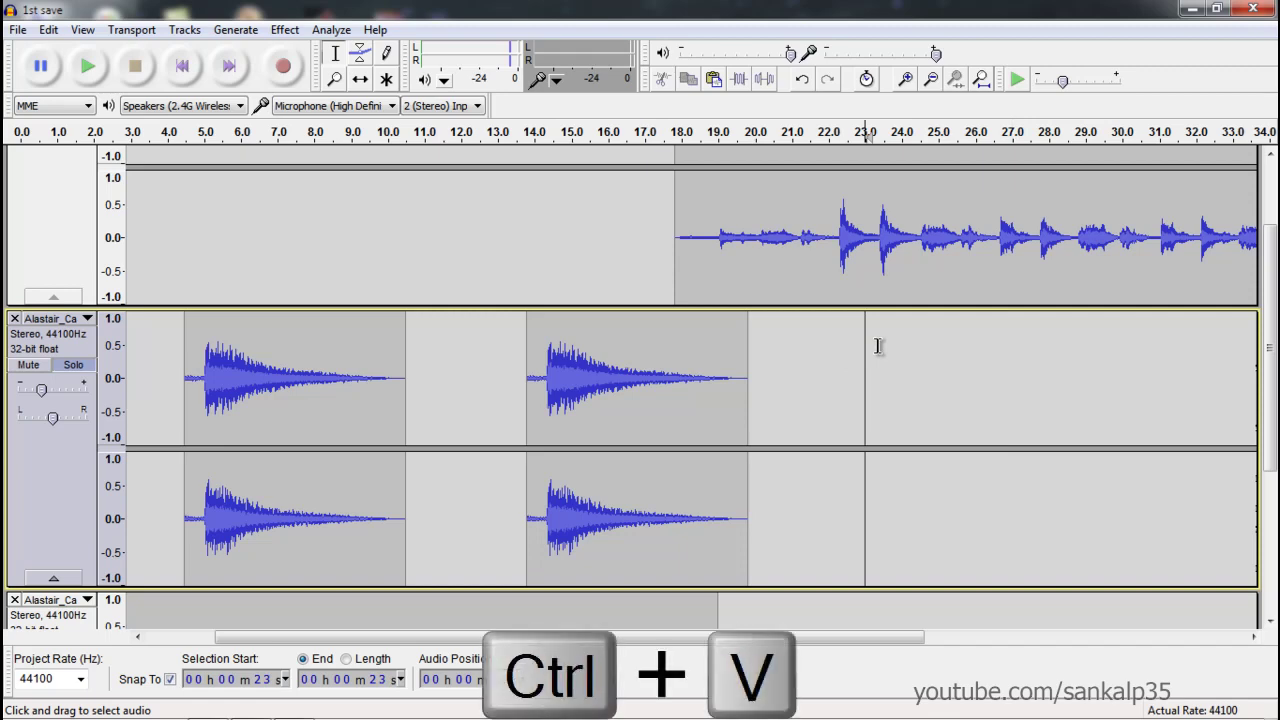
{"action": "left_click", "coordinate": [1124, 386]}
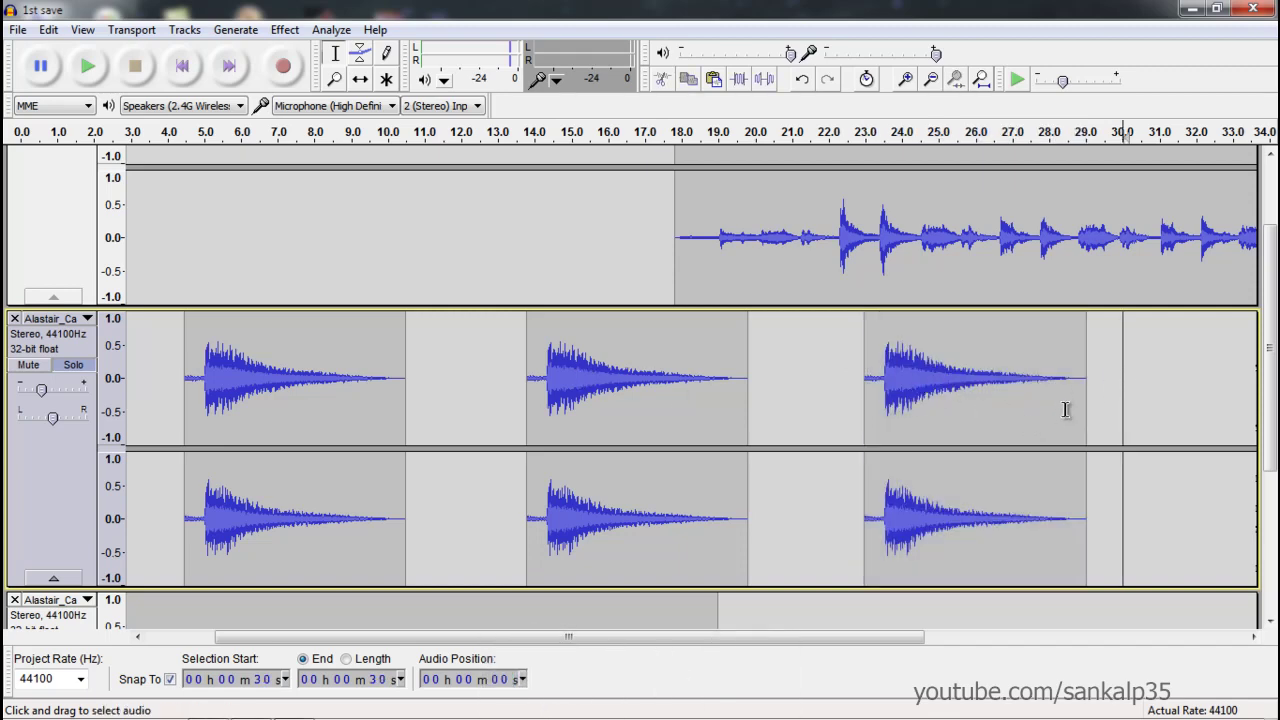
Nudge the new bell clip with the Time Shift tool to start around 22 seconds
{"action": "scroll", "coordinate": [1020, 390], "scroll_direction": "up", "scroll_amount": 2}
{"action": "scroll", "coordinate": [980, 378], "scroll_direction": "down", "scroll_amount": 2}
{"action": "left_click", "coordinate": [360, 79]}
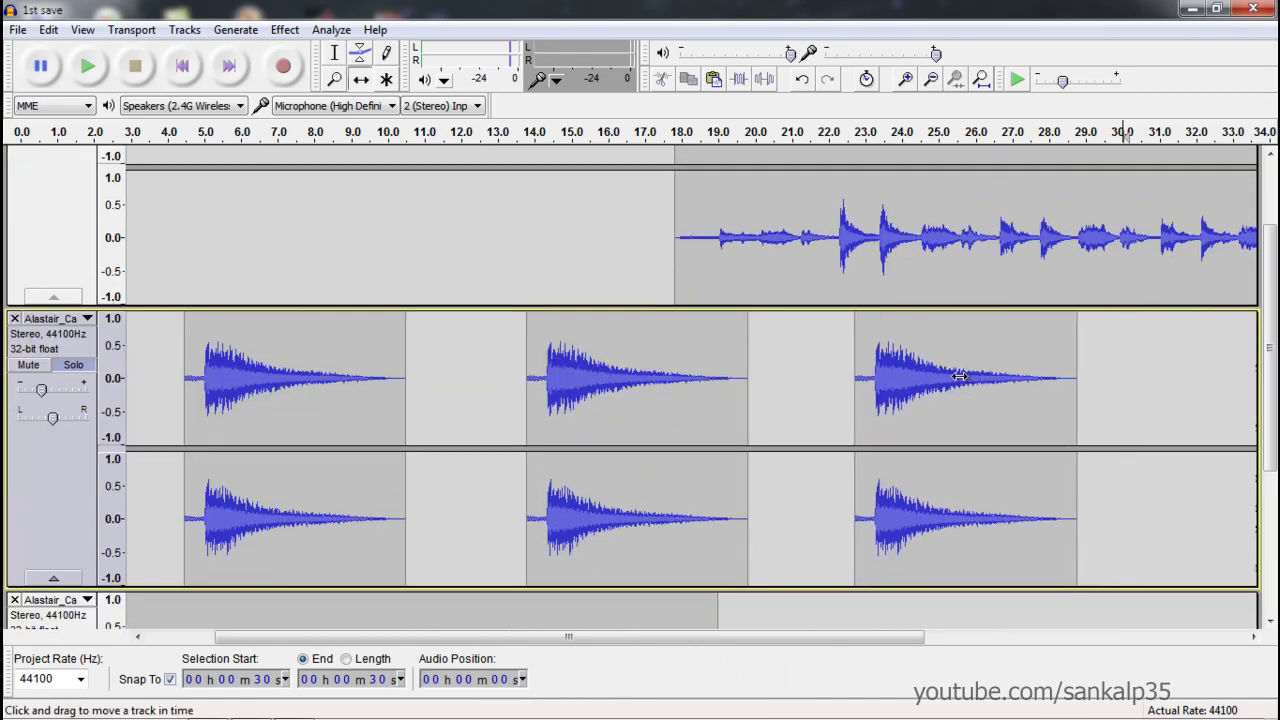
{"action": "left_click_drag", "start_coordinate": [969, 378], "coordinate": [957, 378]}
{"action": "left_click_drag", "start_coordinate": [914, 449], "coordinate": [920, 420]}
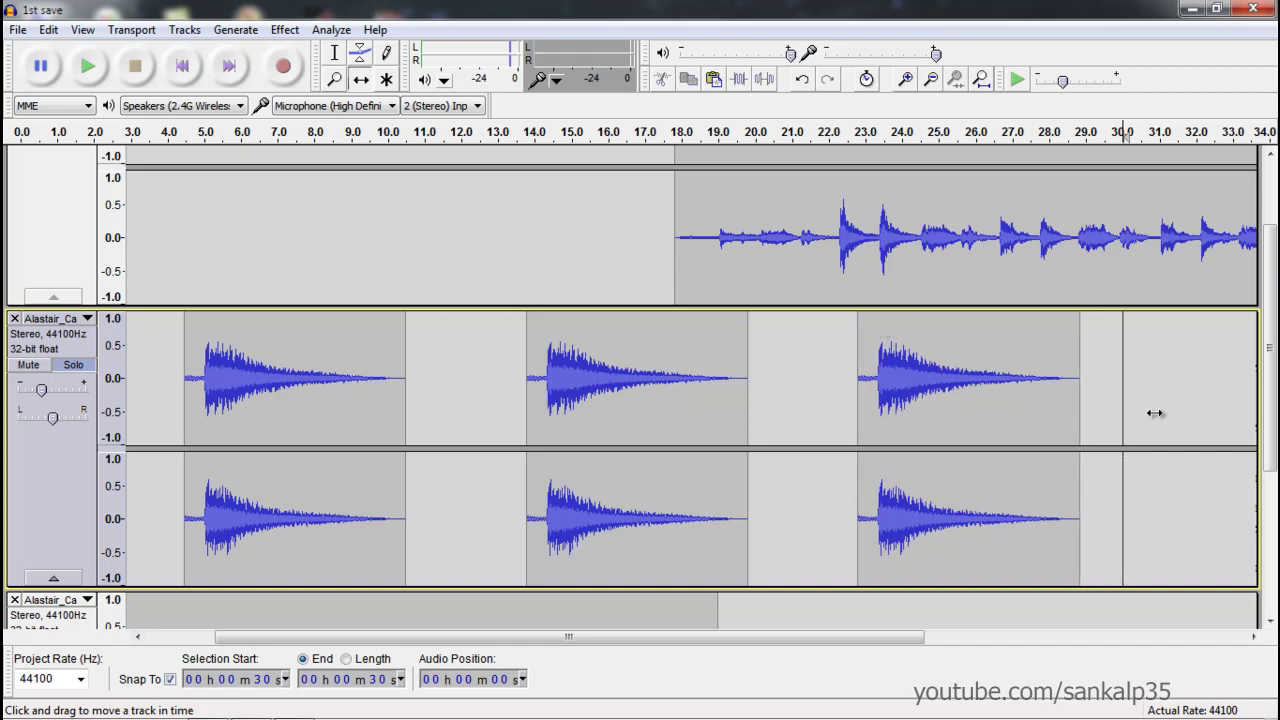
{"action": "left_click_drag", "start_coordinate": [570, 637], "coordinate": [864, 637]}
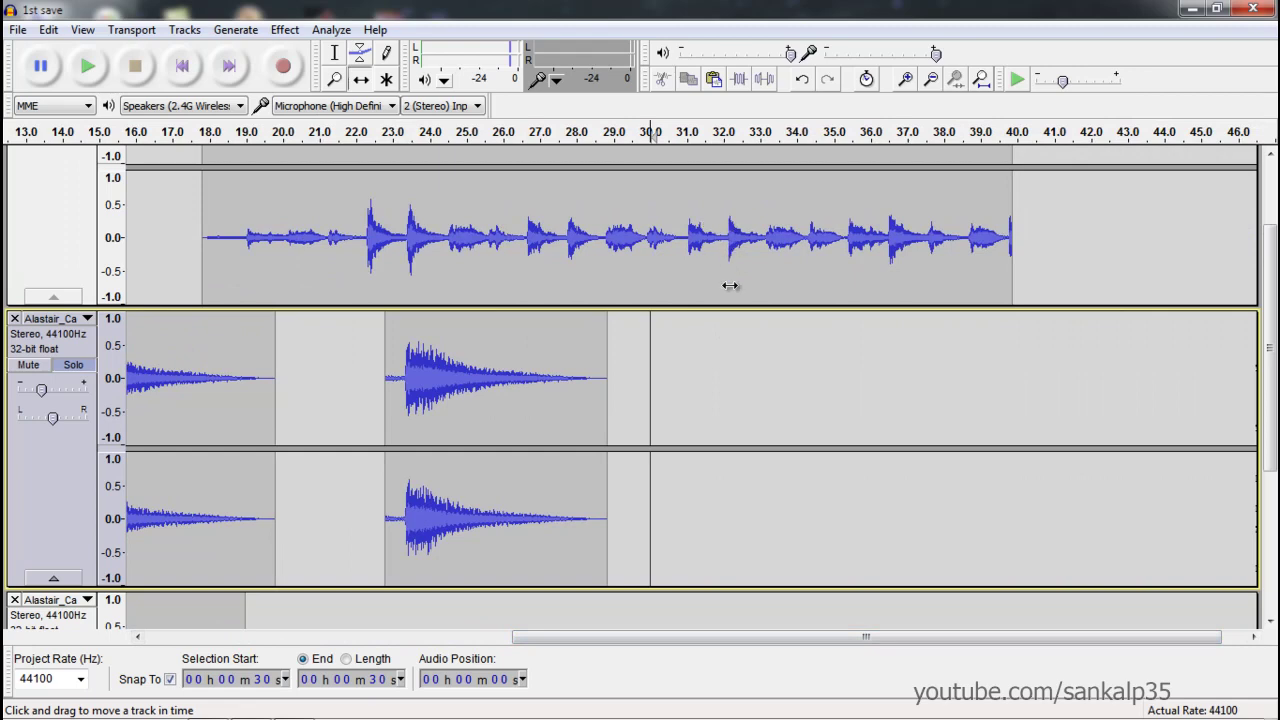
{"action": "left_click", "coordinate": [335, 53]}
{"action": "left_click", "coordinate": [729, 352]}
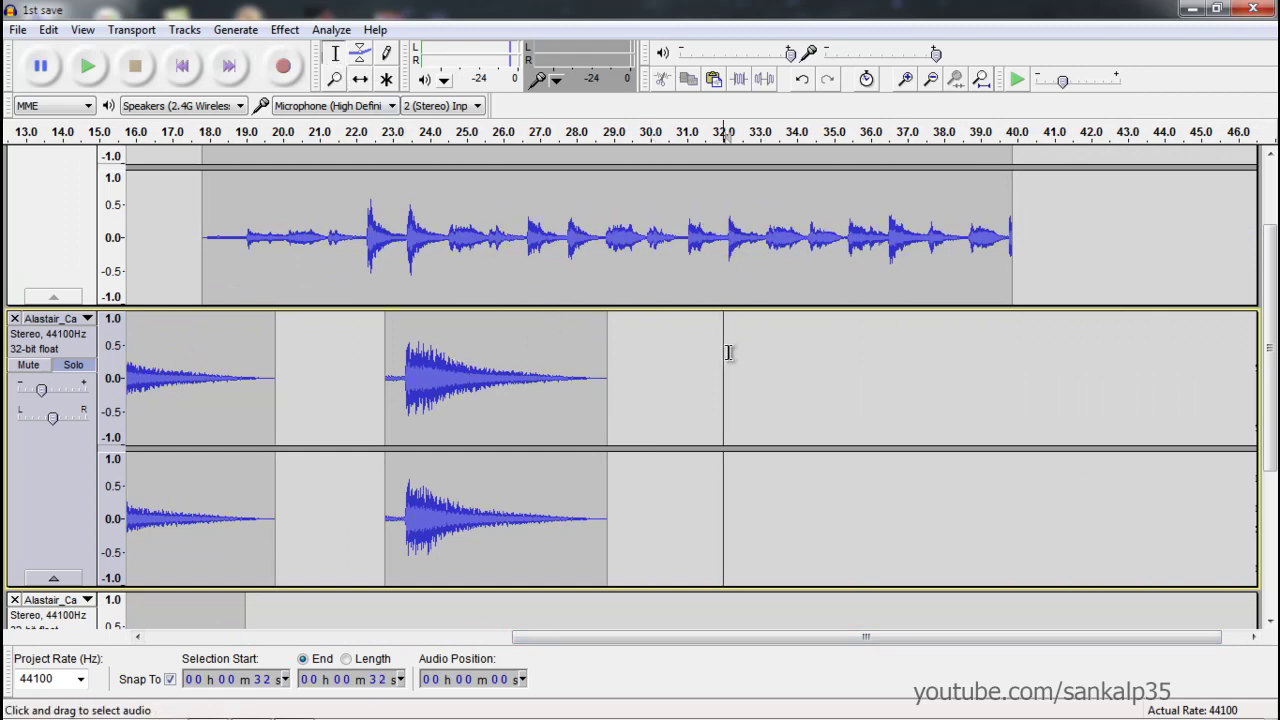
{"action": "key", "text": "ctrl+v"}
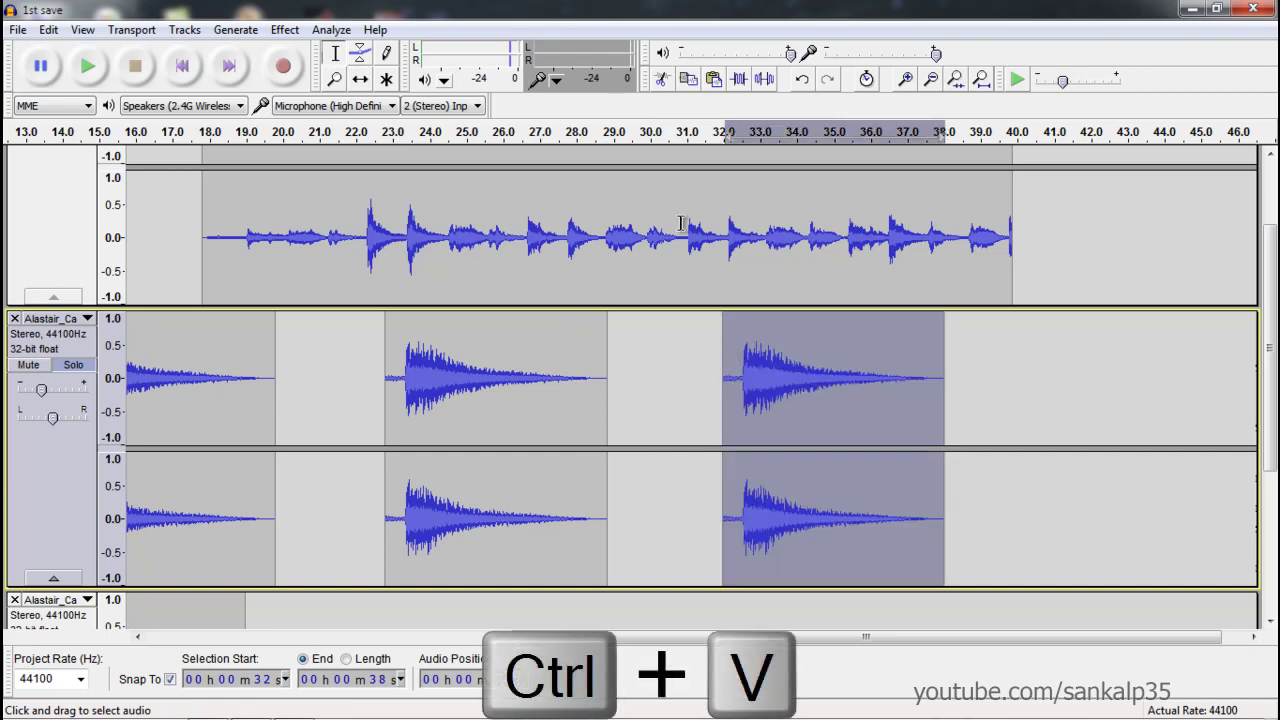
{"action": "left_click", "coordinate": [360, 79]}
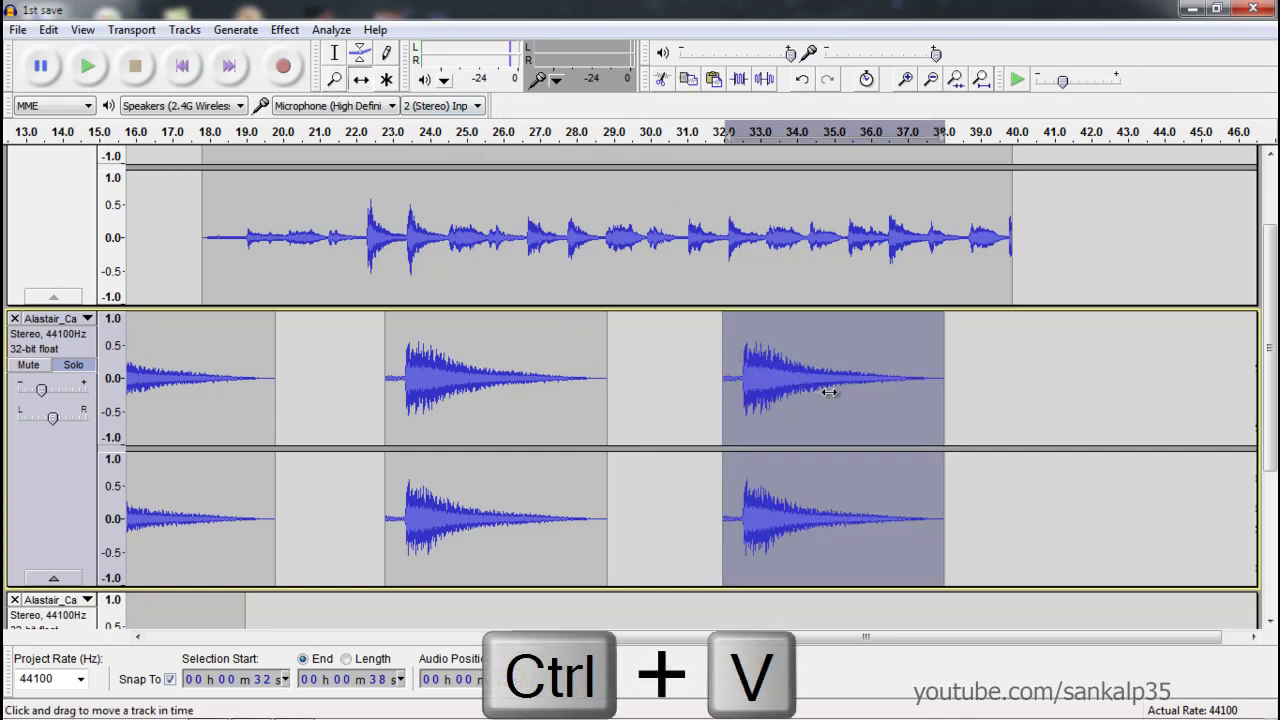
{"action": "left_click_drag", "start_coordinate": [829, 392], "coordinate": [793, 372]}
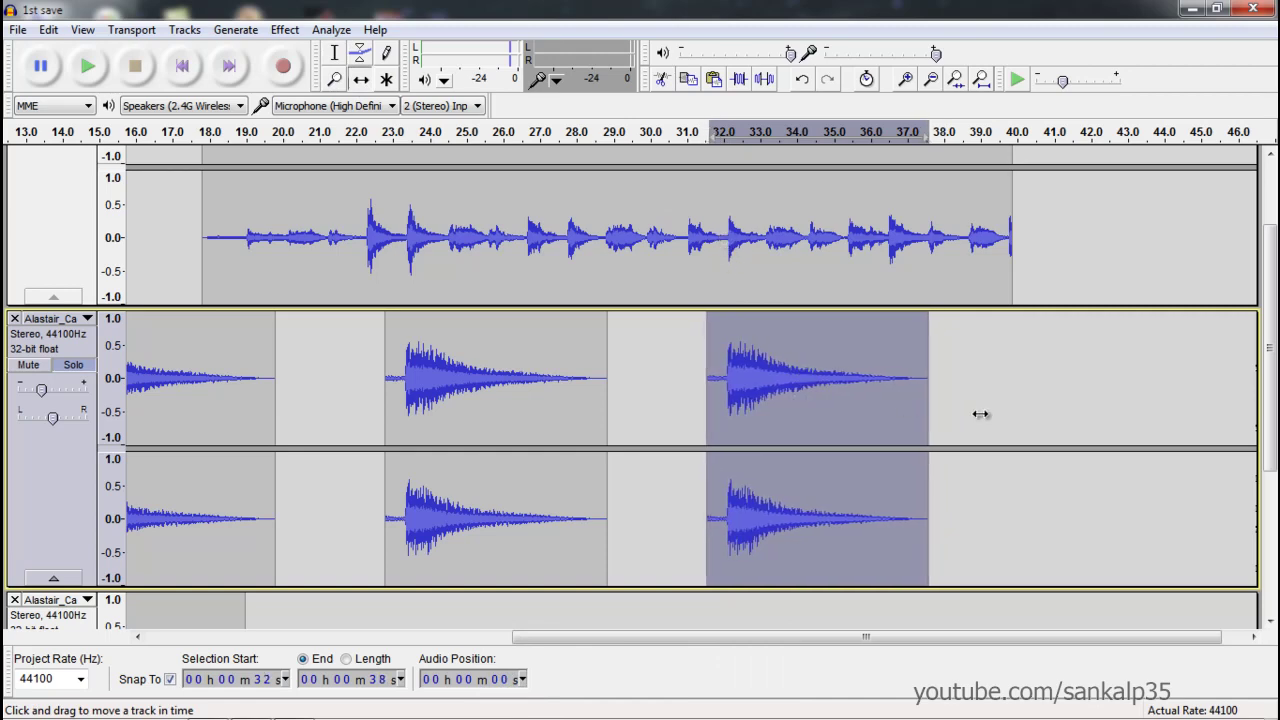
{"action": "scroll", "coordinate": [990, 418], "scroll_direction": "down", "scroll_amount": 3}
{"action": "scroll", "coordinate": [871, 620], "scroll_direction": "down", "scroll_amount": 1}
{"action": "left_click_drag", "start_coordinate": [871, 637], "coordinate": [574, 637]}
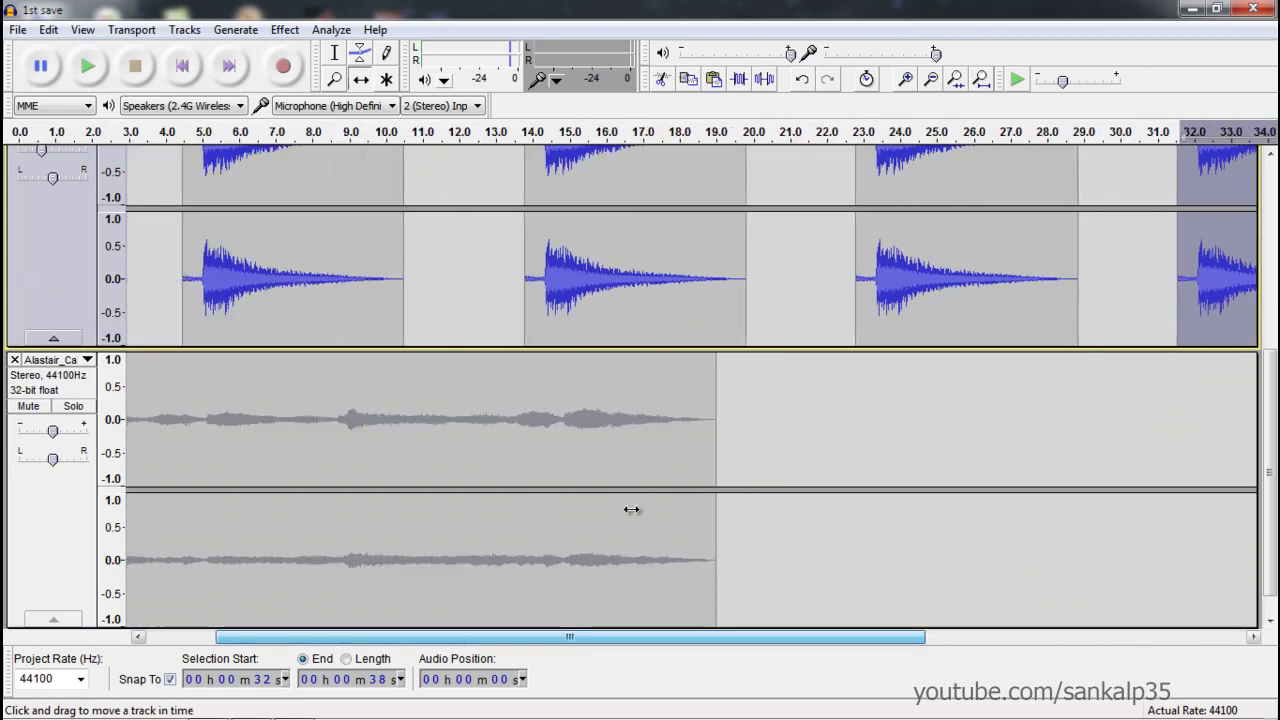
{"action": "scroll", "coordinate": [631, 510], "scroll_direction": "up", "scroll_amount": 3}
{"action": "scroll", "coordinate": [659, 502], "scroll_direction": "up", "scroll_amount": 2}
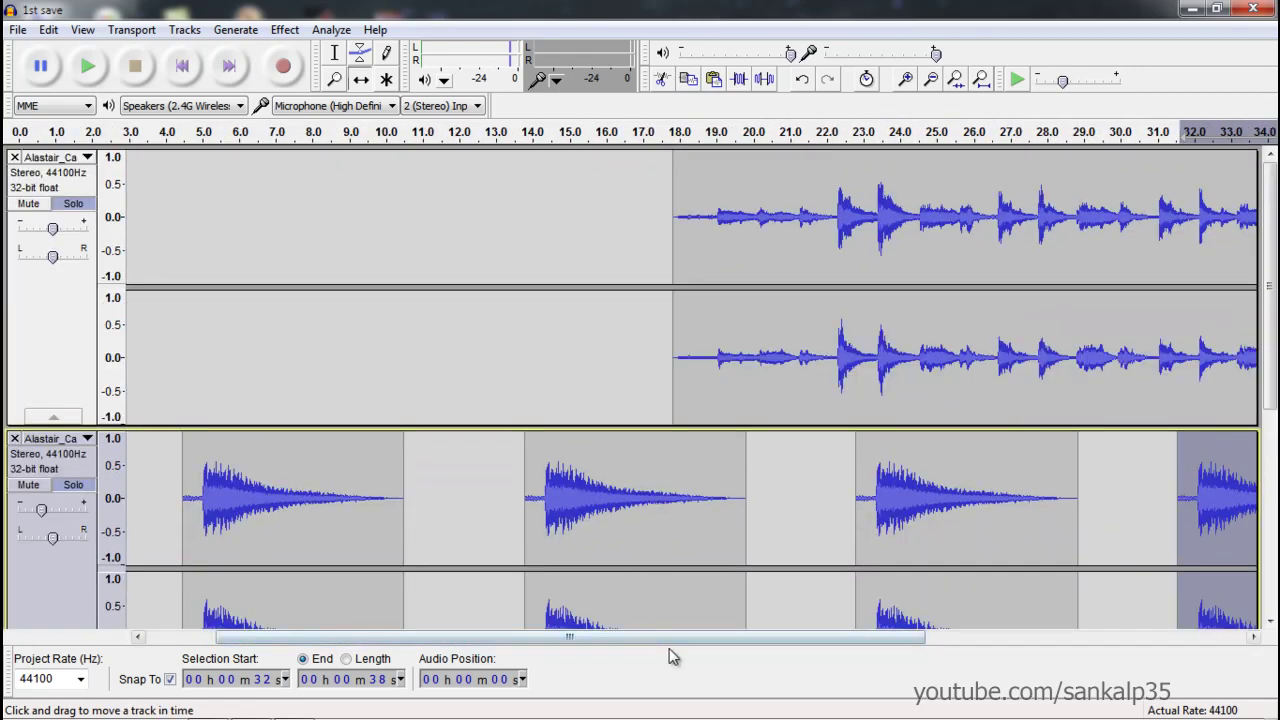
{"action": "left_click_drag", "start_coordinate": [687, 638], "coordinate": [1004, 638]}
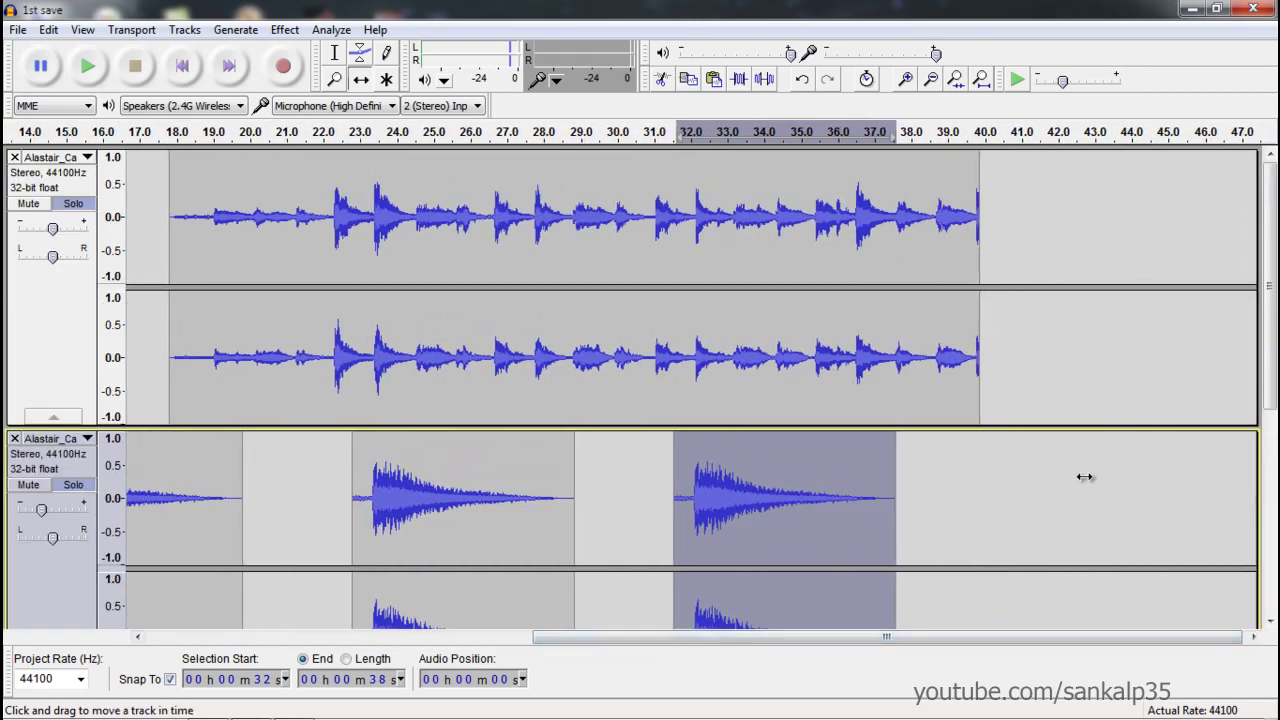
Select 37–40 s on the top track and apply Fade Out
{"action": "left_click", "coordinate": [334, 52]}
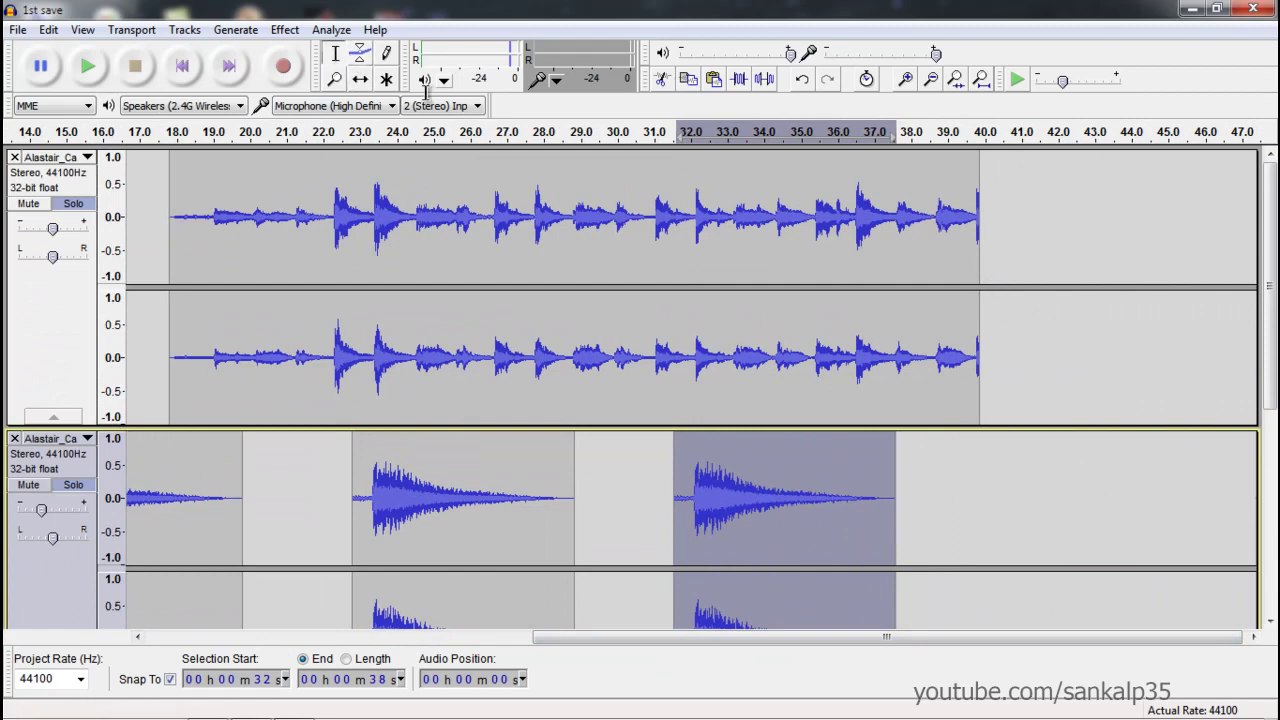
{"action": "left_click", "coordinate": [992, 236]}
{"action": "left_click_drag", "start_coordinate": [995, 236], "coordinate": [862, 233]}
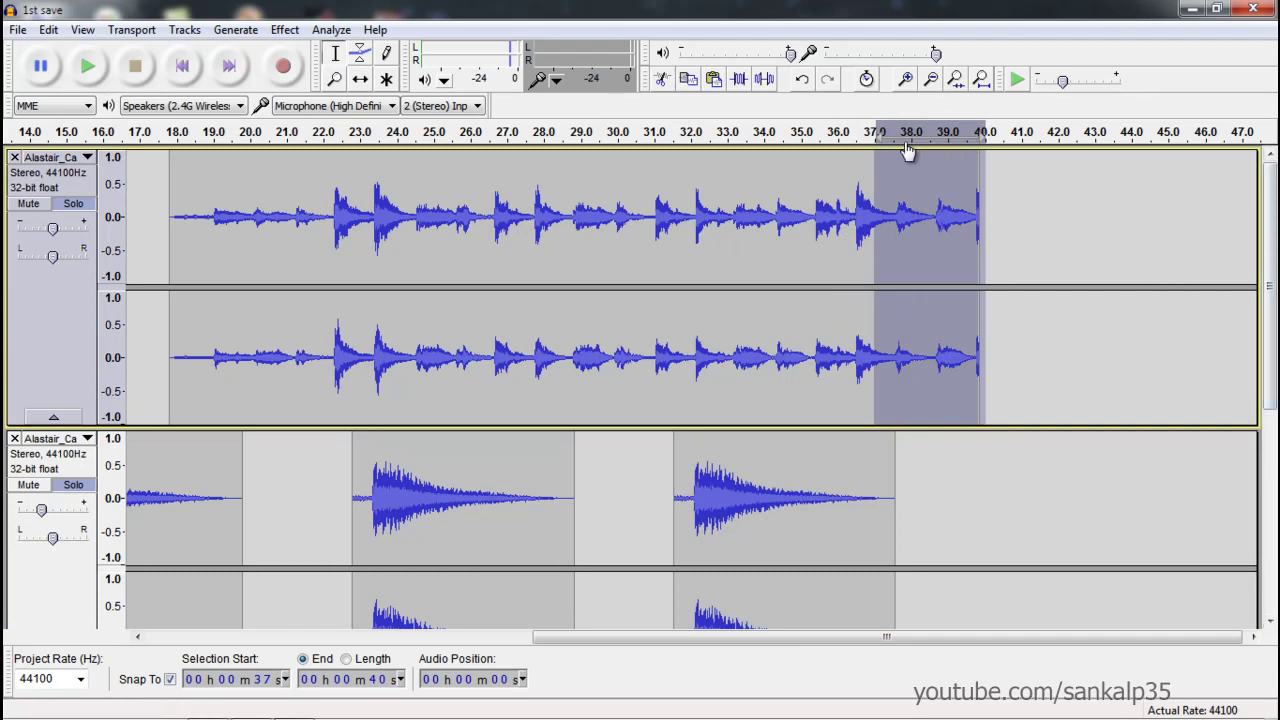
{"action": "left_click", "coordinate": [286, 29]}
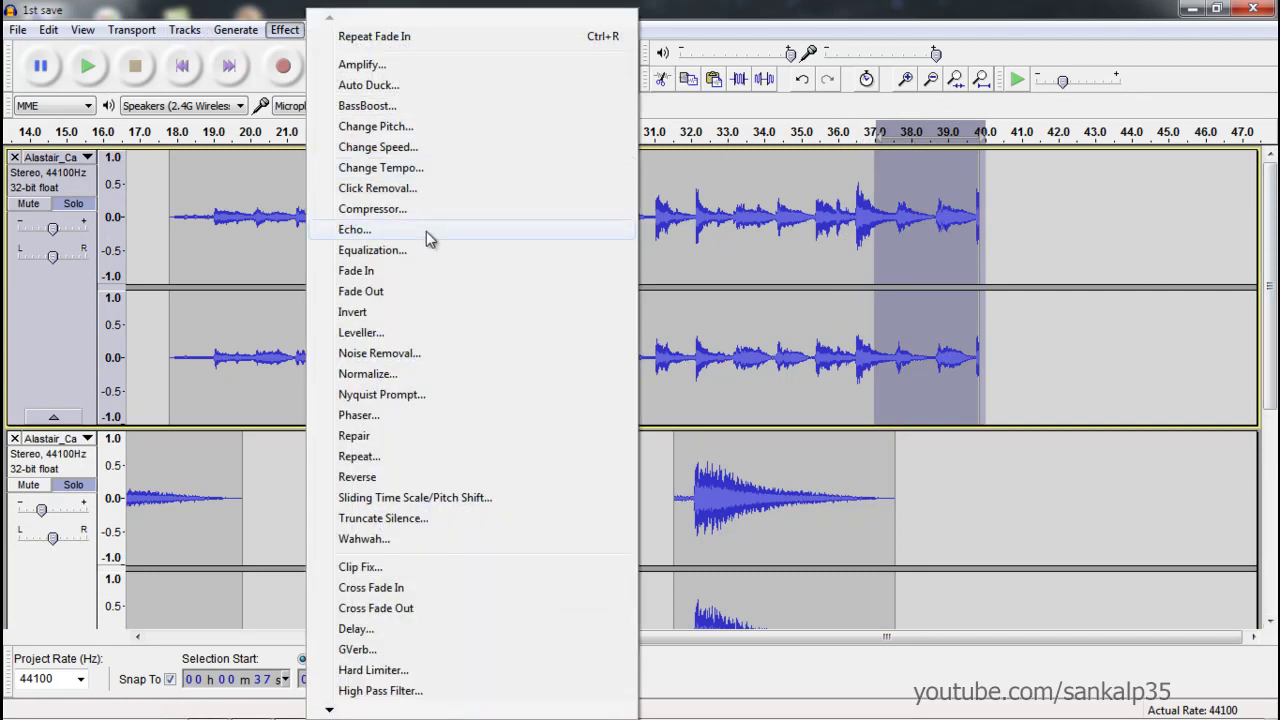
{"action": "left_click", "coordinate": [418, 291]}
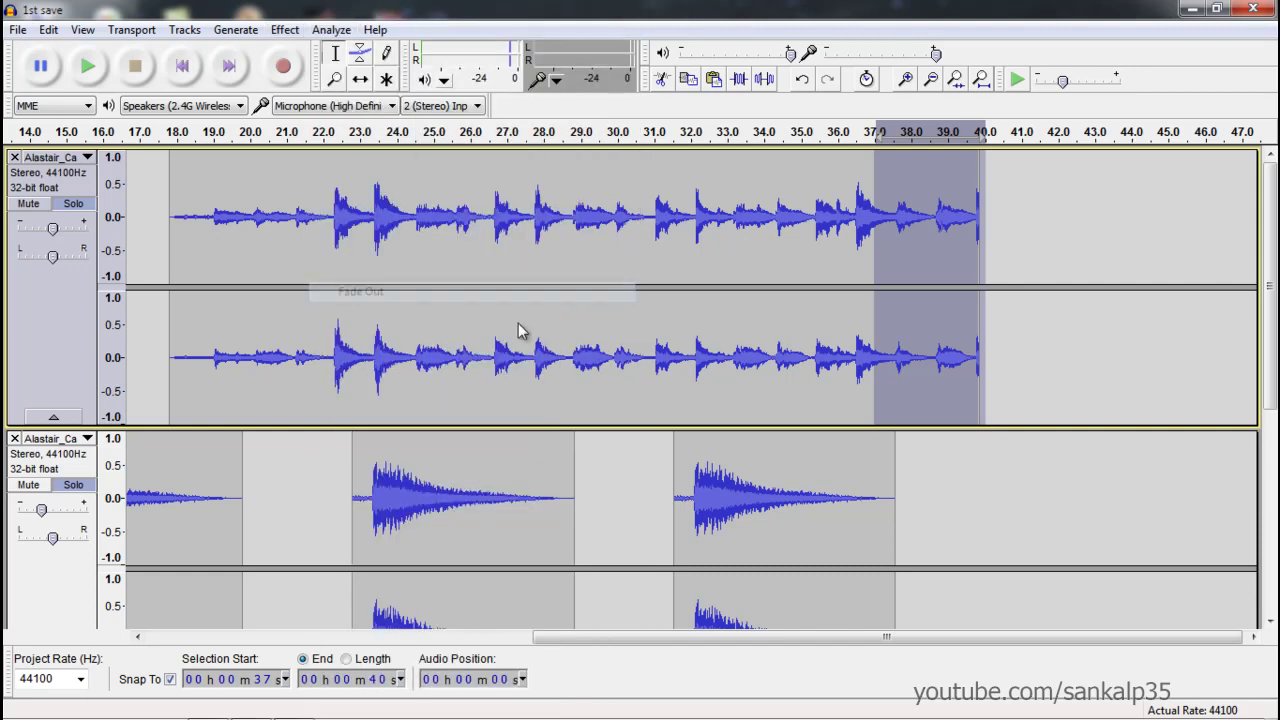
Play from about 38 s to hear the fade-out
{"action": "left_click", "coordinate": [1134, 530]}
{"action": "scroll", "coordinate": [938, 232], "scroll_direction": "up", "scroll_amount": 2}
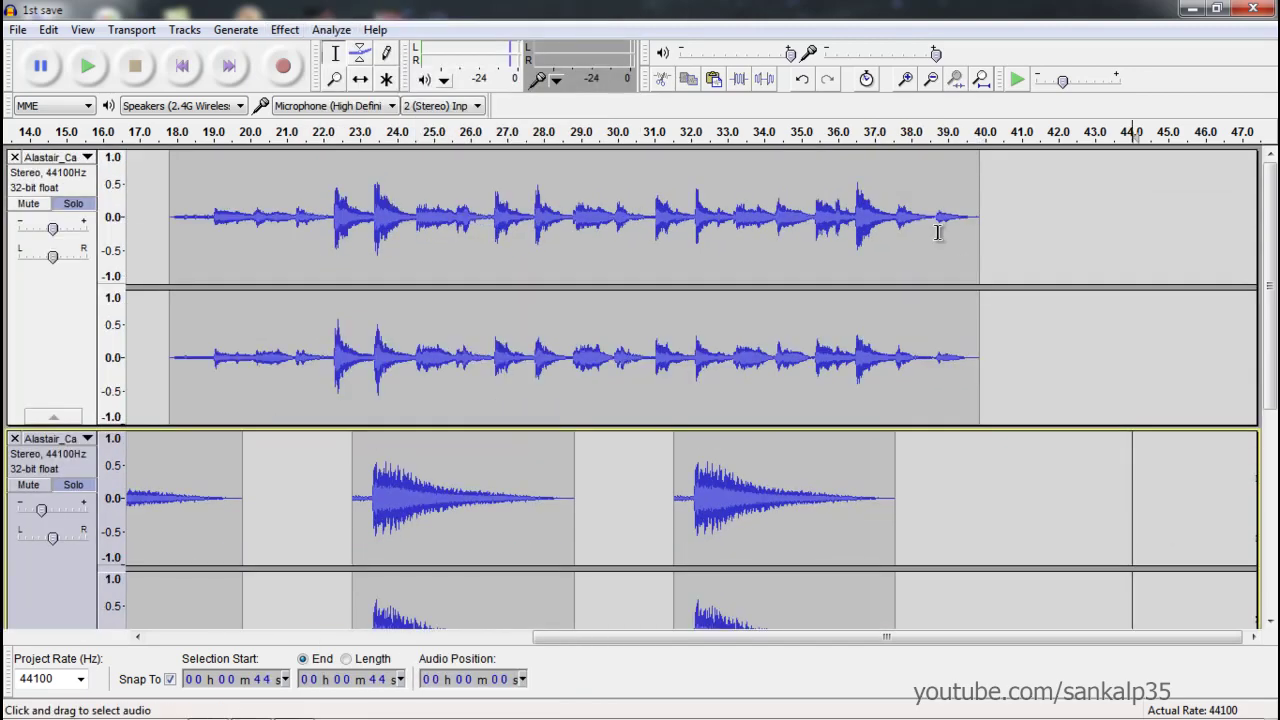
{"action": "left_click", "coordinate": [912, 133]}
Scroll down to the quiet third track and toggle its Solo button
{"action": "scroll", "coordinate": [928, 548], "scroll_direction": "down", "scroll_amount": 2}
{"action": "left_click_drag", "start_coordinate": [849, 637], "coordinate": [565, 637]}
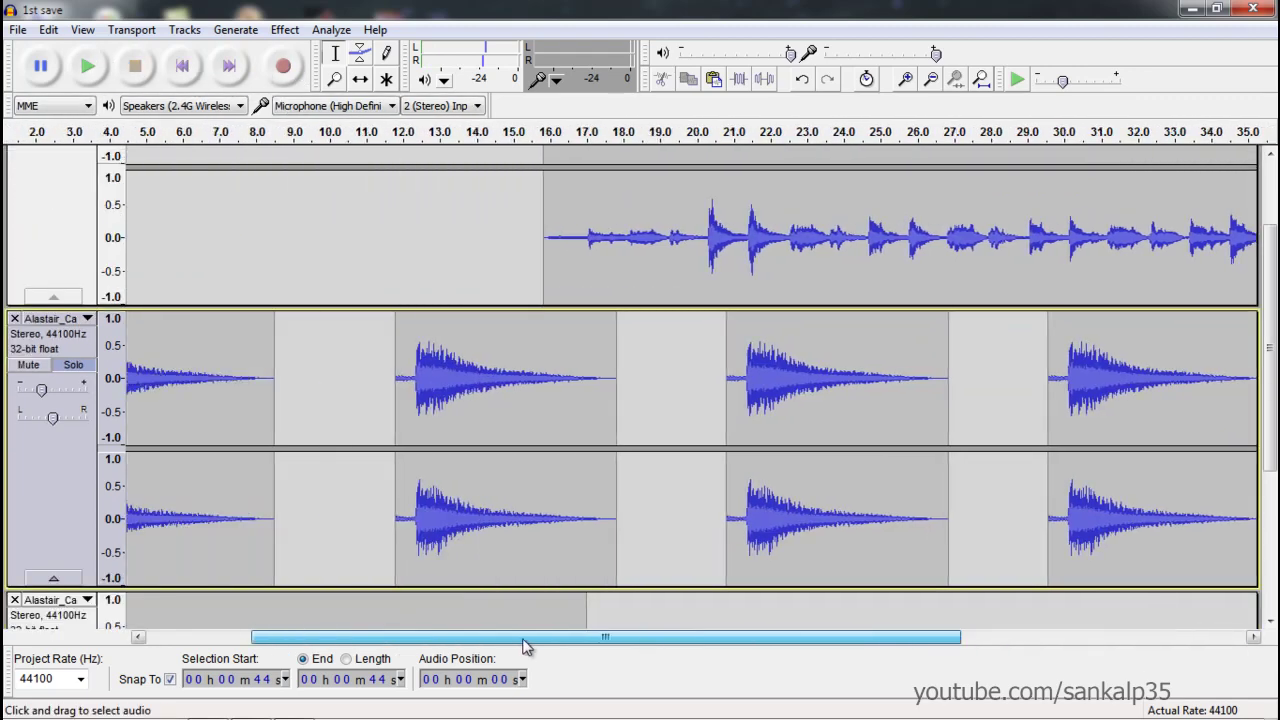
{"action": "scroll", "coordinate": [508, 551], "scroll_direction": "down", "scroll_amount": 3}
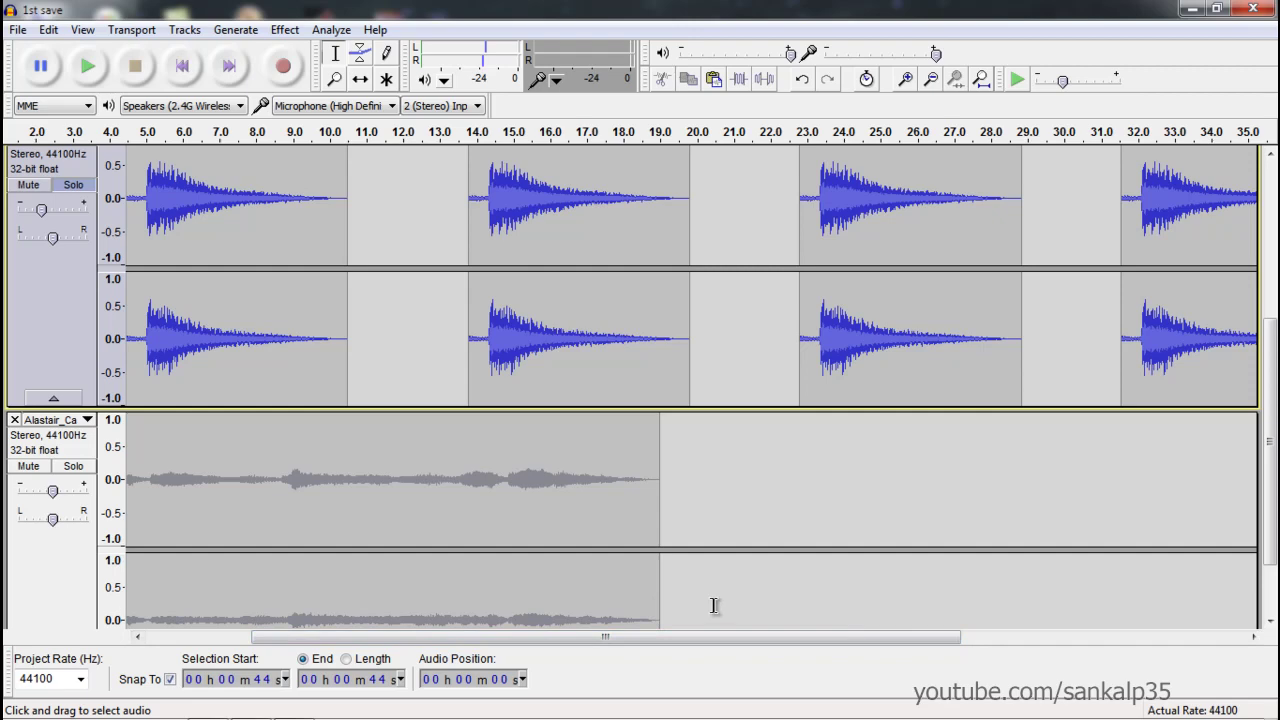
{"action": "scroll", "coordinate": [718, 606], "scroll_direction": "up", "scroll_amount": 2}
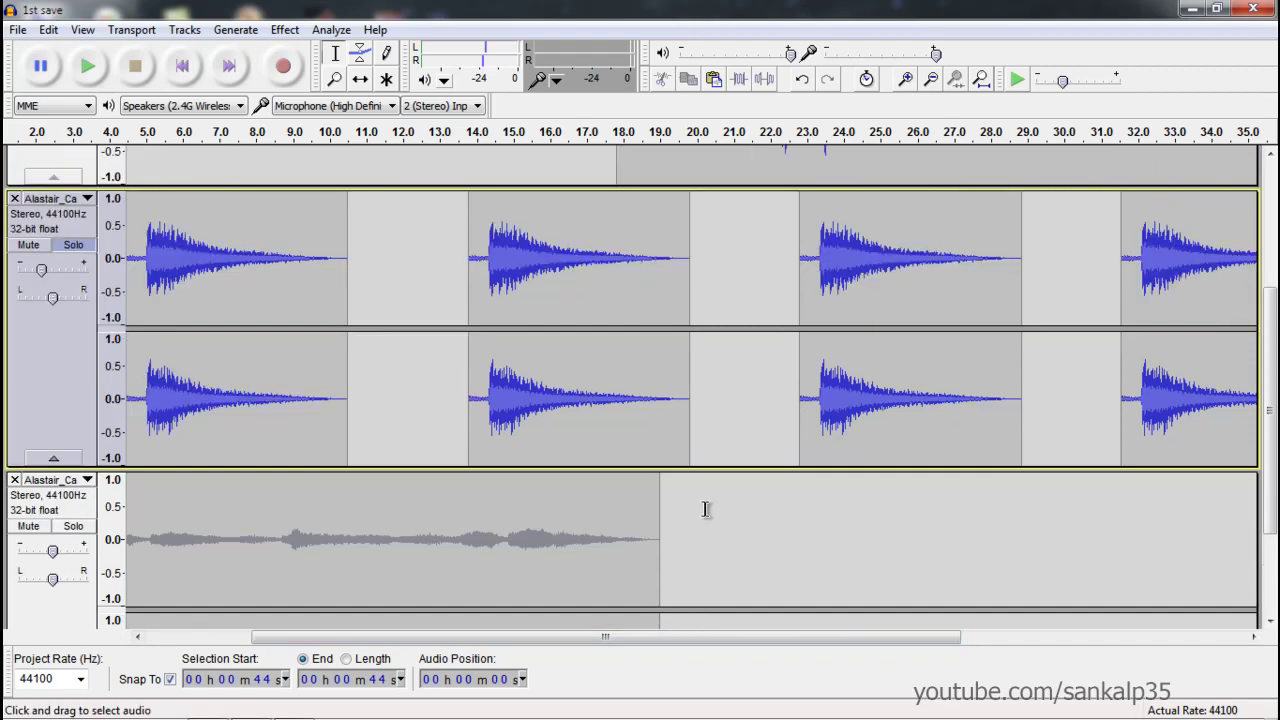
{"action": "scroll", "coordinate": [706, 510], "scroll_direction": "up", "scroll_amount": 2}
{"action": "scroll", "coordinate": [669, 572], "scroll_direction": "up", "scroll_amount": 3}
{"action": "scroll", "coordinate": [668, 573], "scroll_direction": "up", "scroll_amount": 2}
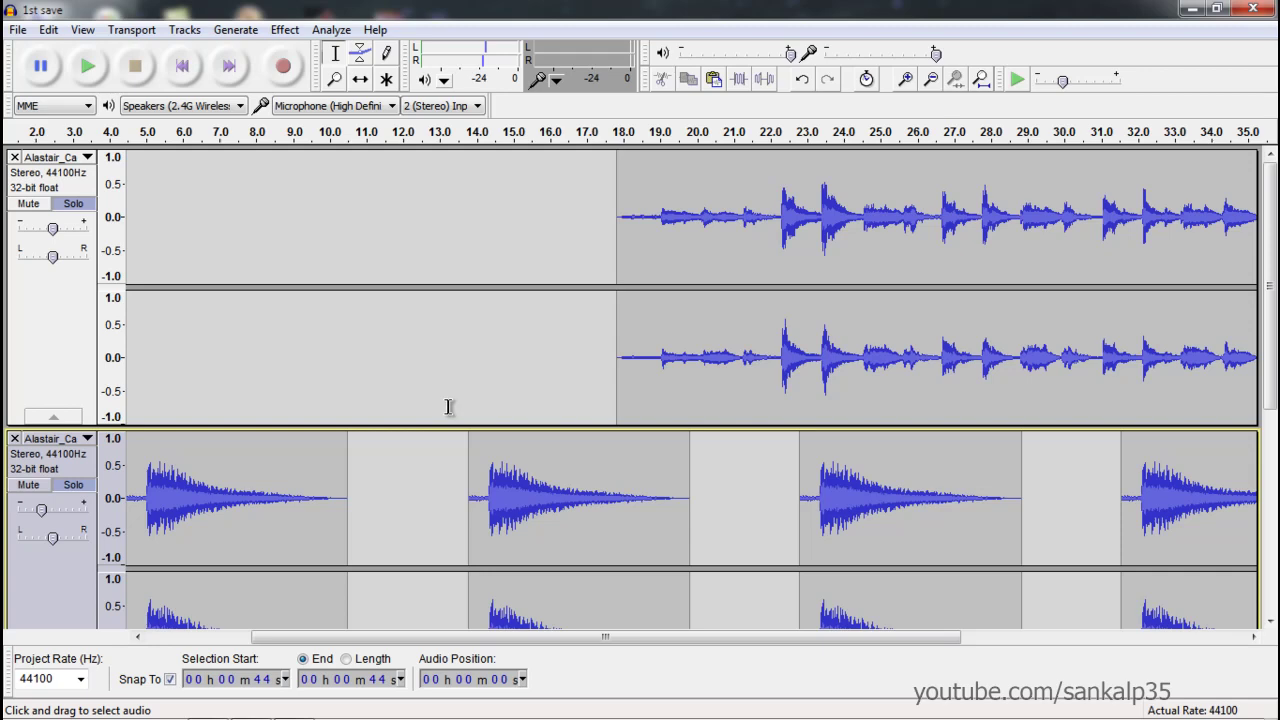
{"action": "scroll", "coordinate": [447, 416], "scroll_direction": "down", "scroll_amount": 3}
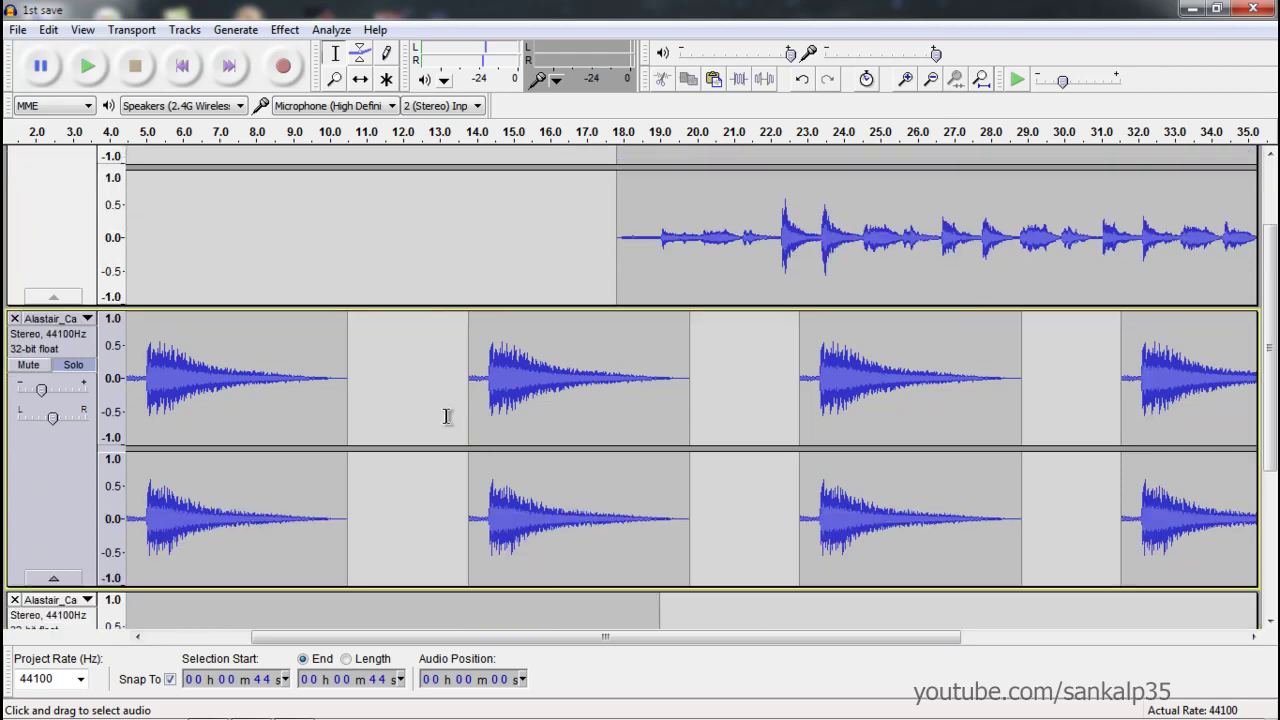
{"action": "scroll", "coordinate": [447, 416], "scroll_direction": "down", "scroll_amount": 1}
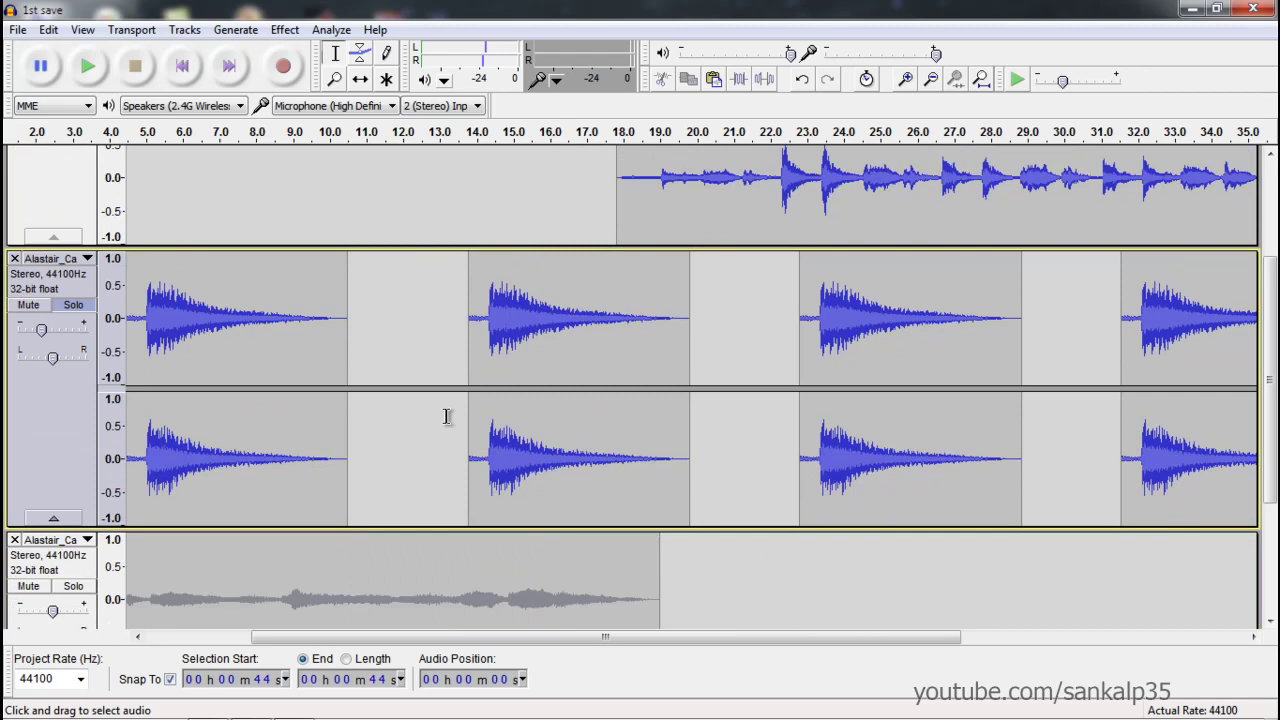
{"action": "scroll", "coordinate": [446, 416], "scroll_direction": "down", "scroll_amount": 3}
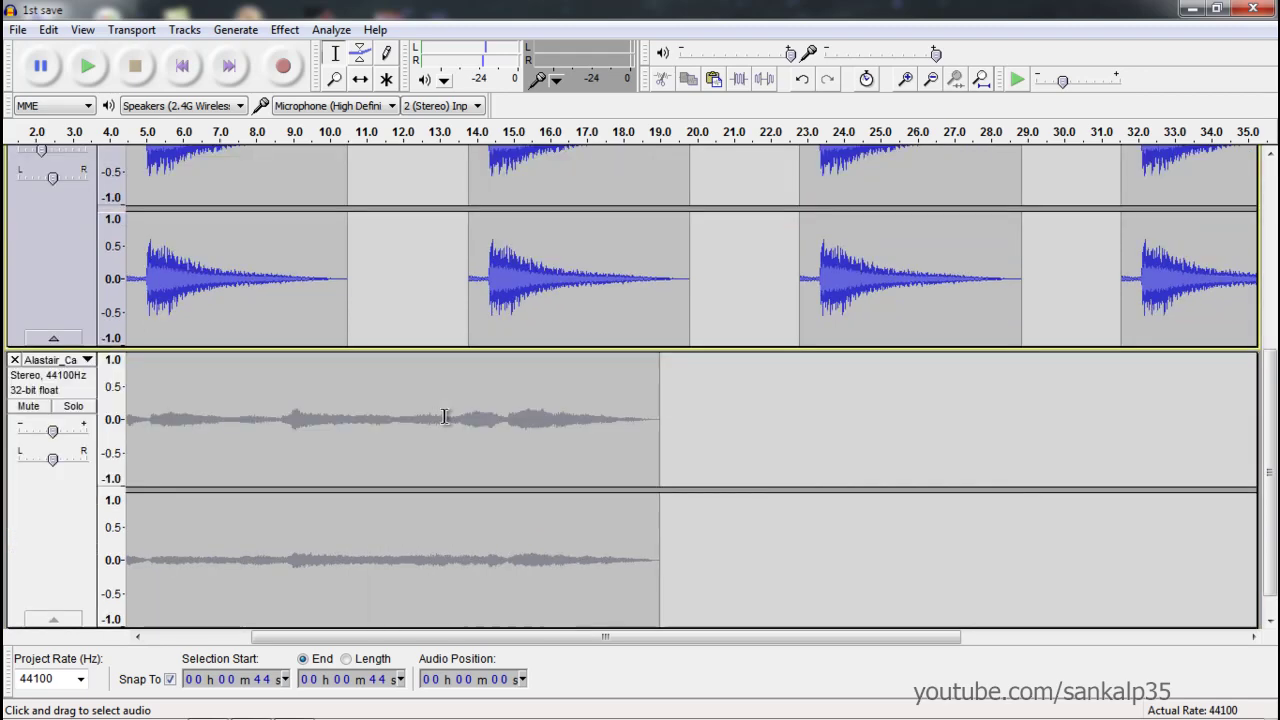
{"action": "left_click", "coordinate": [74, 407]}
Turn off Solo on the bell track and the top track
{"action": "scroll", "coordinate": [86, 376], "scroll_direction": "up", "scroll_amount": 5}
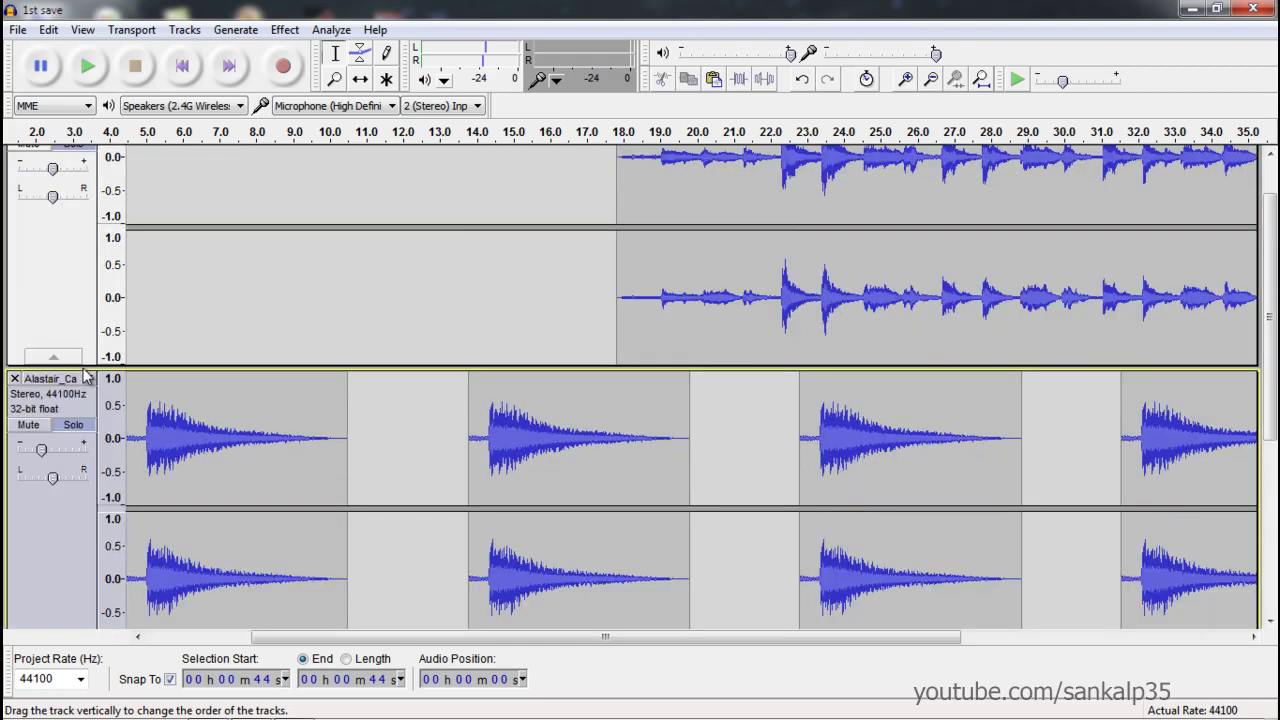
{"action": "left_click", "coordinate": [73, 424]}
{"action": "scroll", "coordinate": [73, 424], "scroll_direction": "up", "scroll_amount": 1}
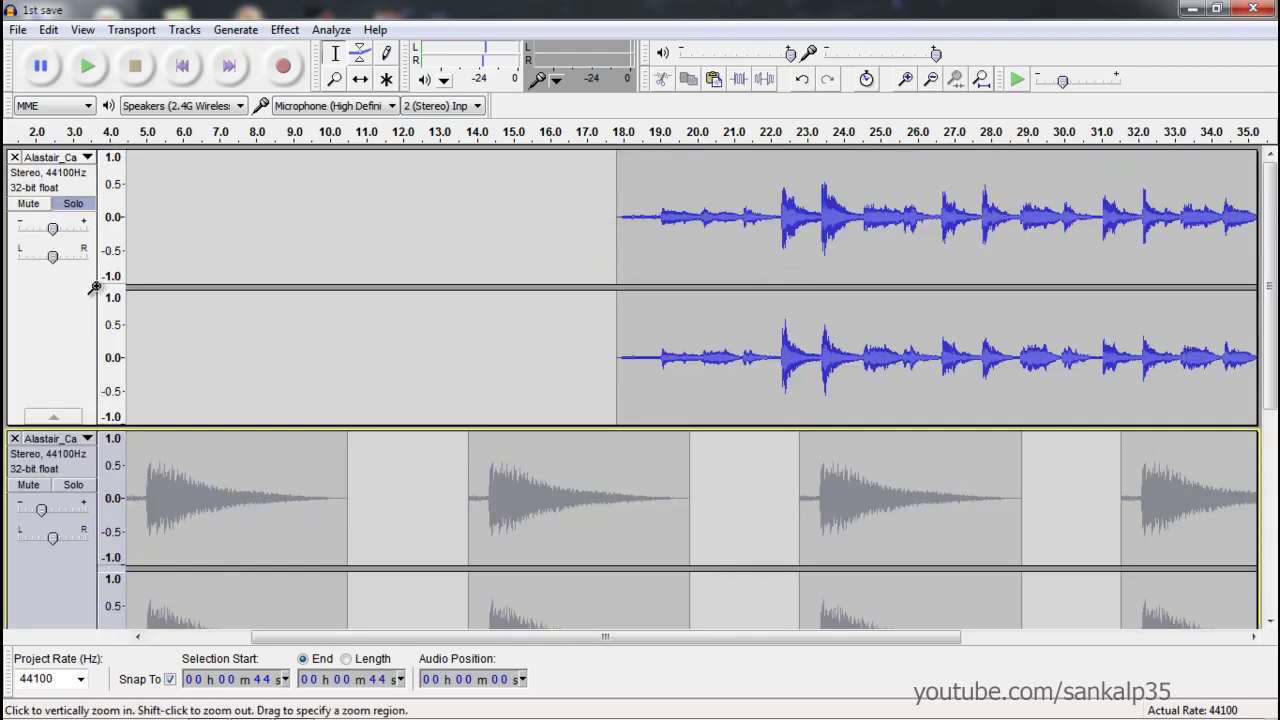
{"action": "left_click", "coordinate": [73, 203]}
{"action": "scroll", "coordinate": [172, 393], "scroll_direction": "down", "scroll_amount": 4}
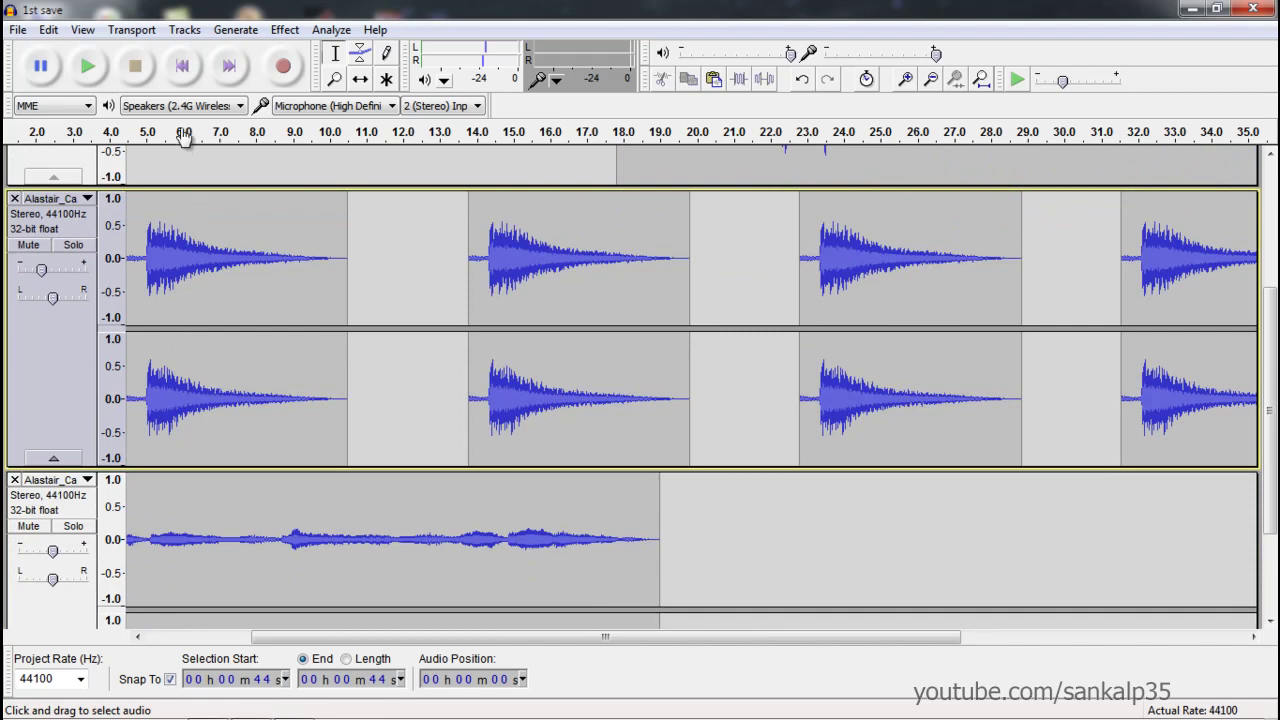
Play the full three-track mix from 0 s, following the playhead to about 30 seconds
{"action": "left_click", "coordinate": [182, 66]}
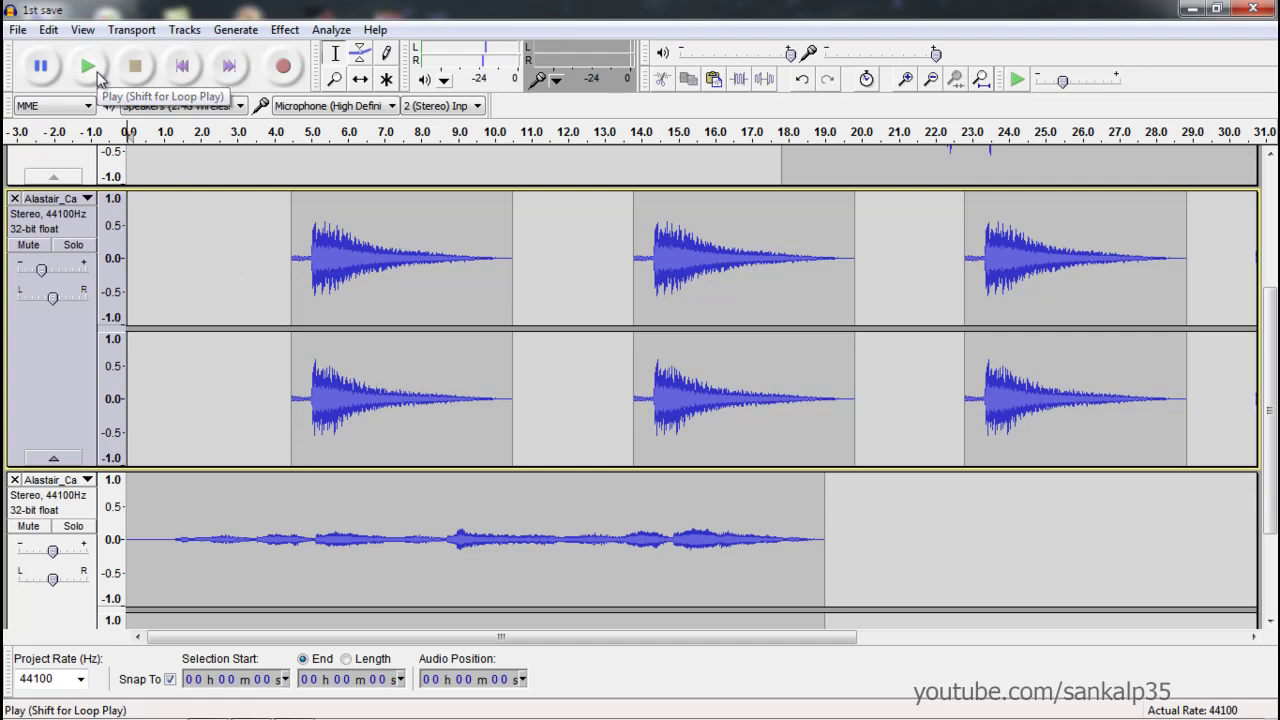
{"action": "left_click", "coordinate": [94, 76]}
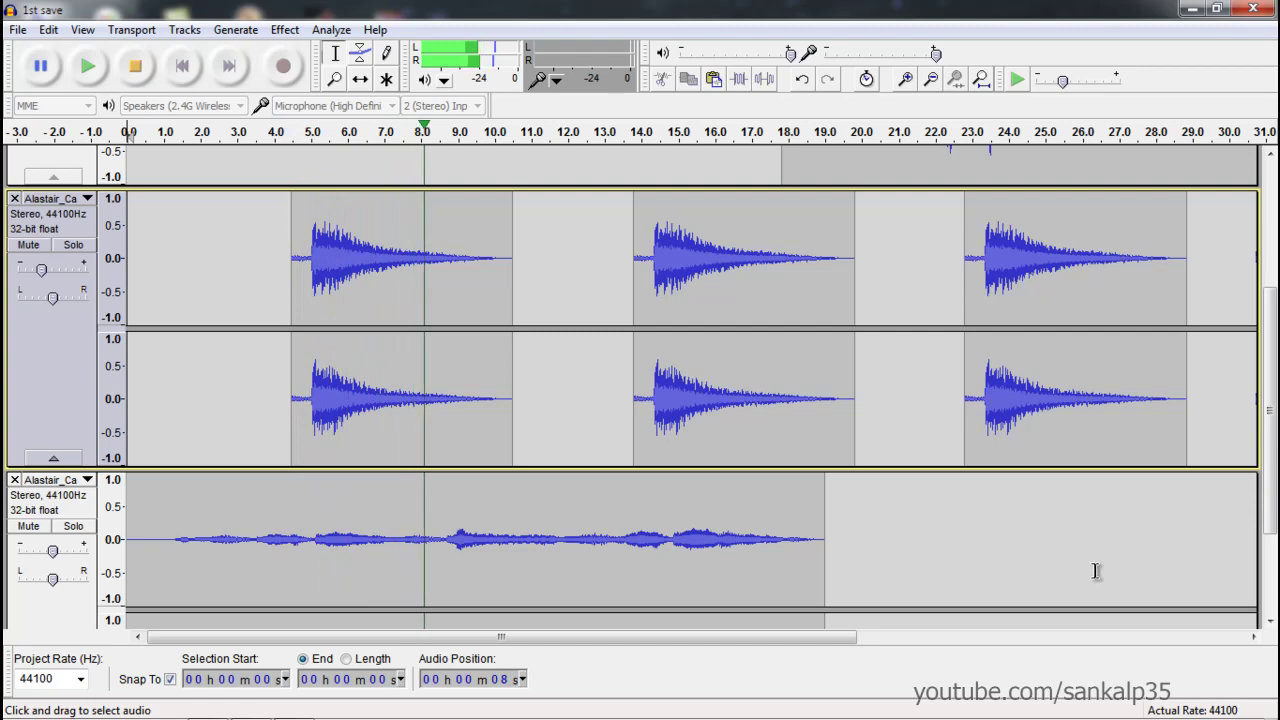
{"action": "scroll", "coordinate": [1085, 575], "scroll_direction": "down", "scroll_amount": 5}
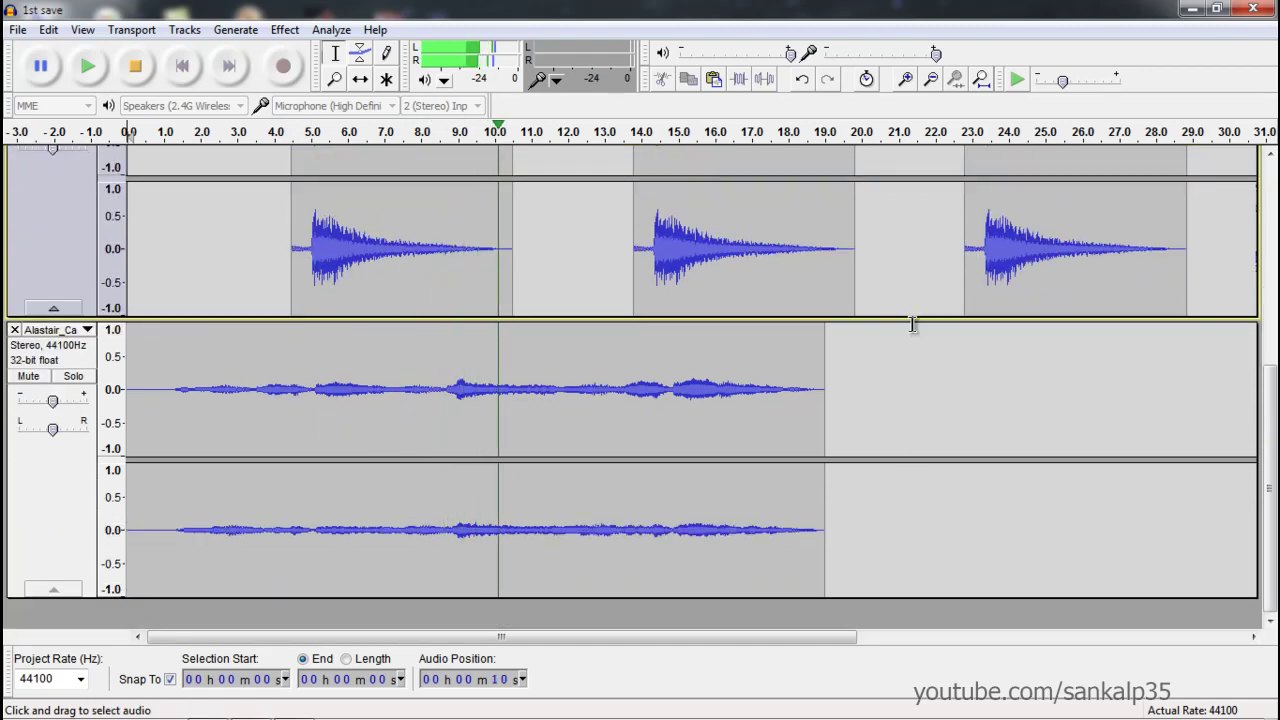
{"action": "left_click", "coordinate": [912, 330]}
{"action": "scroll", "coordinate": [900, 428], "scroll_direction": "up", "scroll_amount": 4}
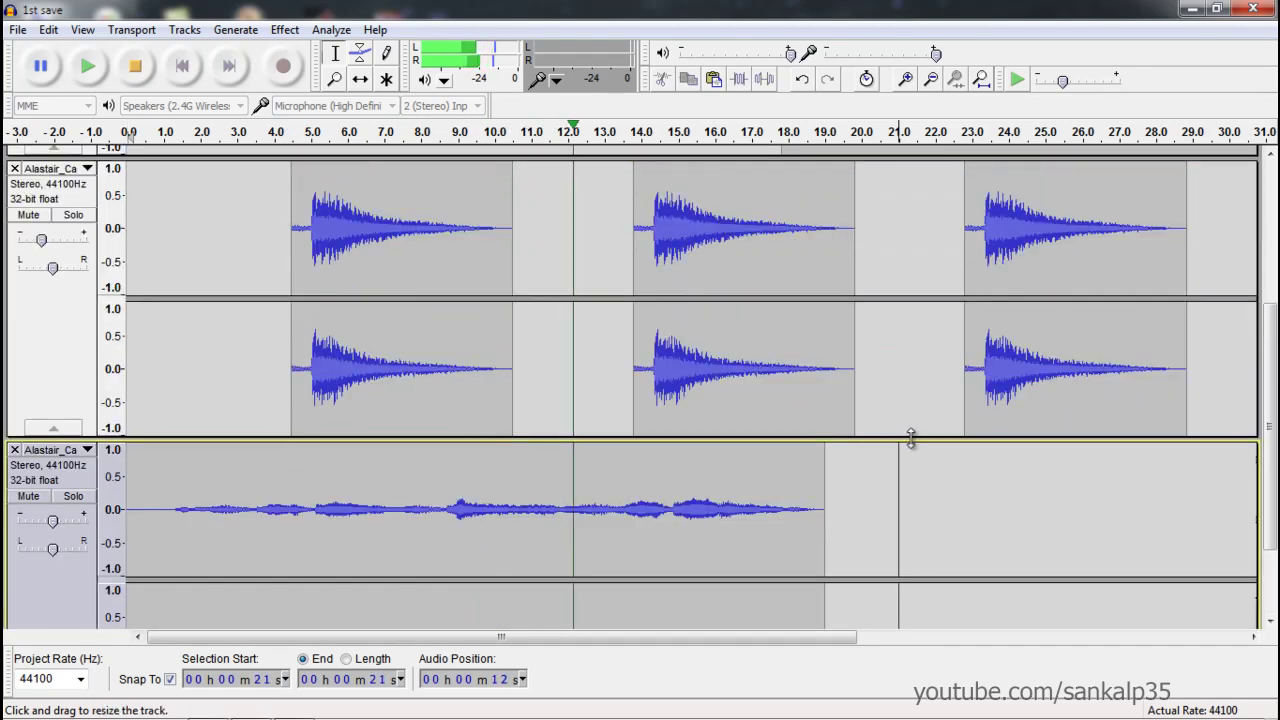
{"action": "scroll", "coordinate": [910, 437], "scroll_direction": "up", "scroll_amount": 4}
{"action": "scroll", "coordinate": [910, 437], "scroll_direction": "down", "scroll_amount": 2}
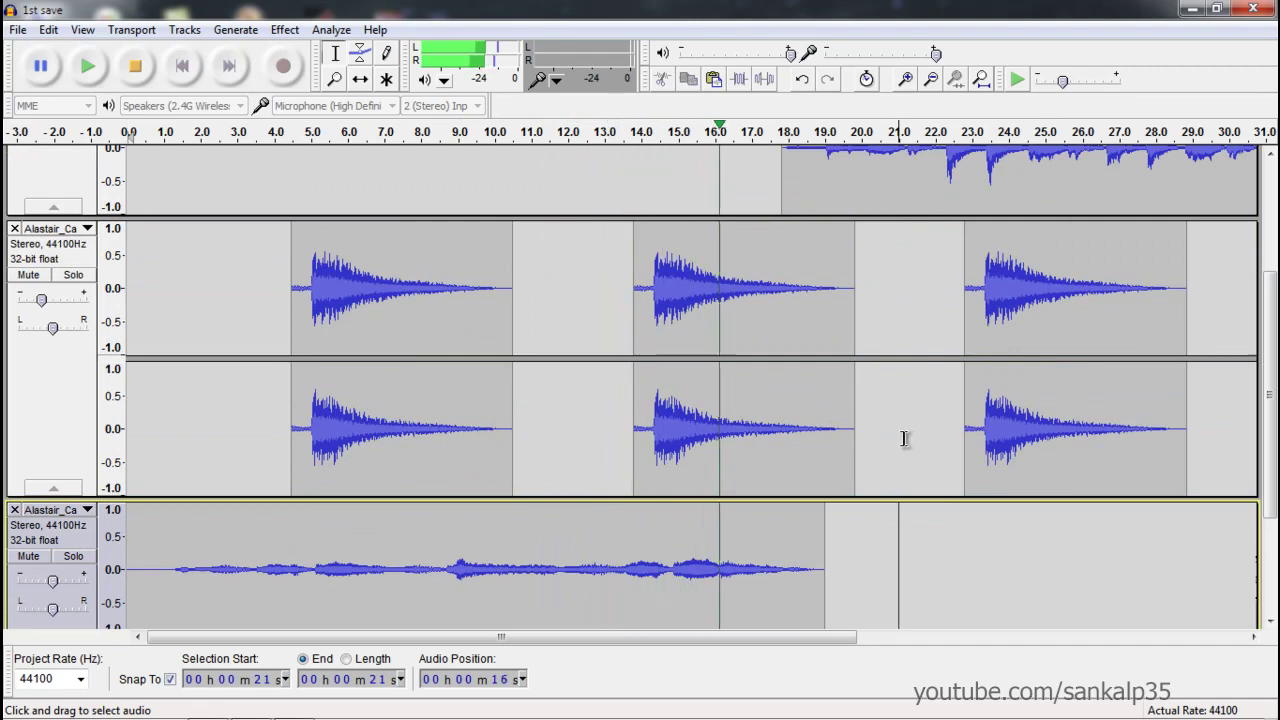
{"action": "scroll", "coordinate": [904, 438], "scroll_direction": "up", "scroll_amount": 2}
{"action": "scroll", "coordinate": [1070, 592], "scroll_direction": "up", "scroll_amount": 2}
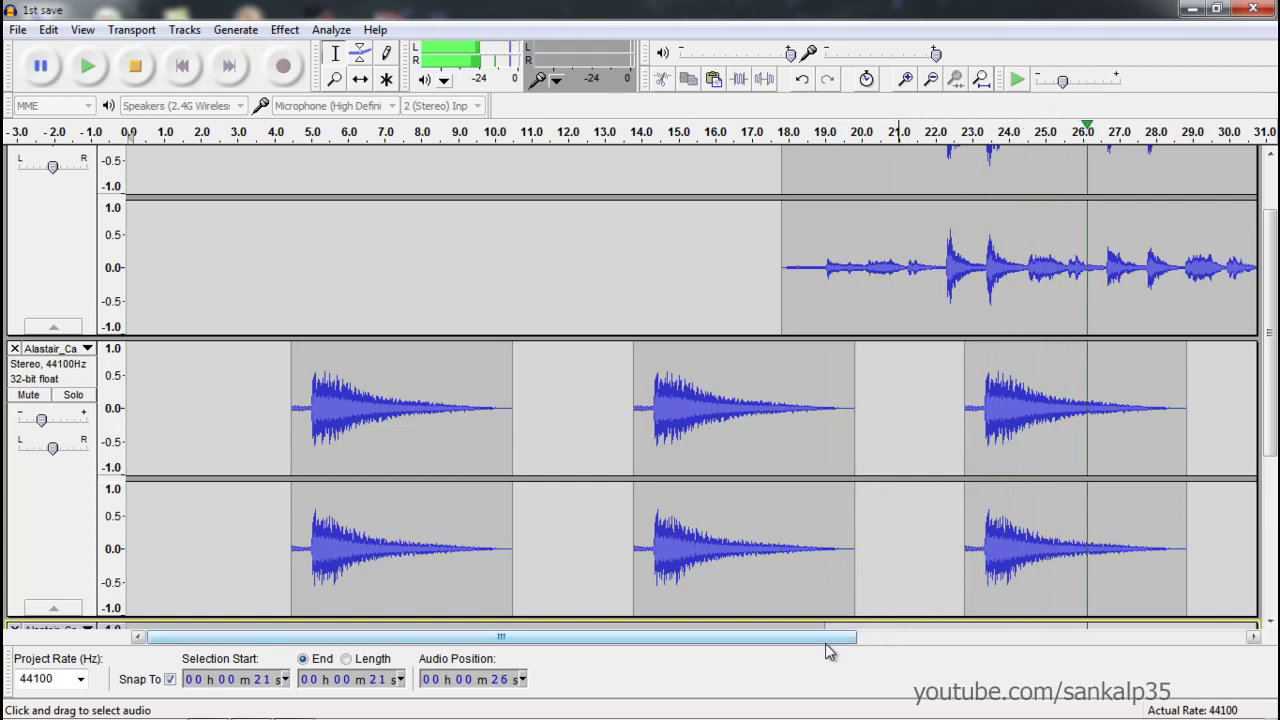
{"action": "left_click_drag", "start_coordinate": [830, 638], "coordinate": [1152, 640]}
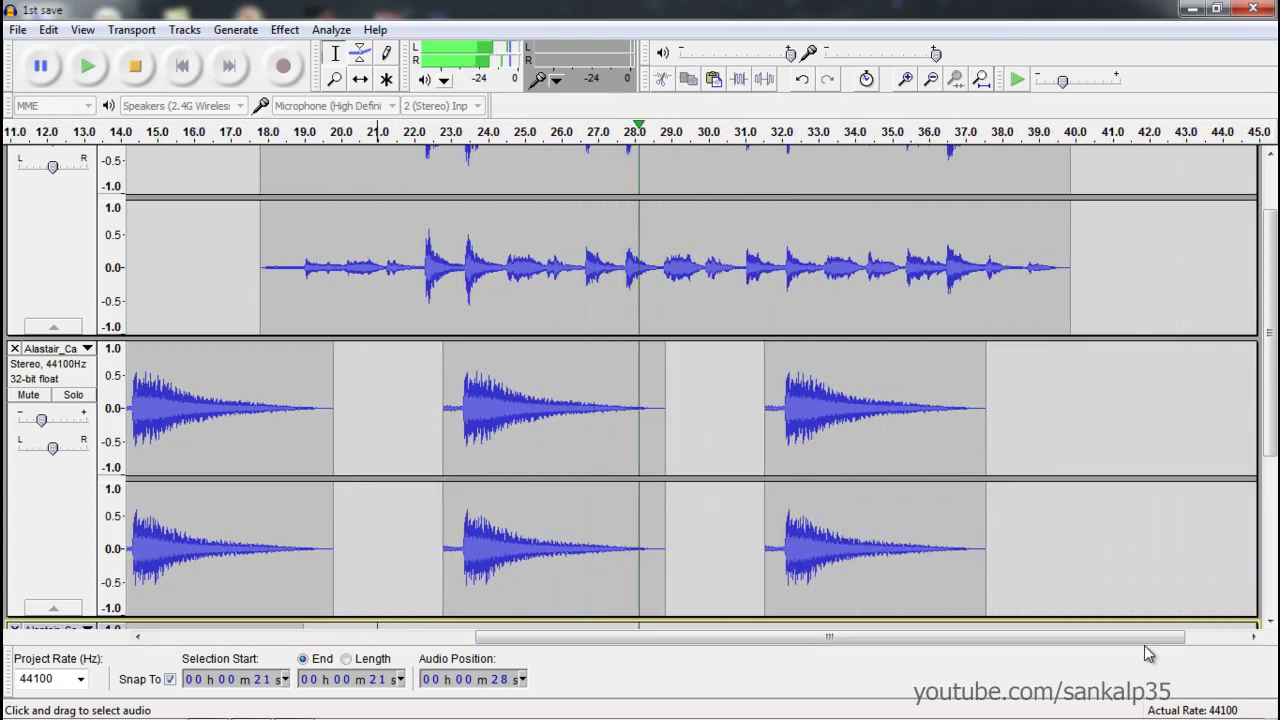
{"action": "scroll", "coordinate": [1185, 518], "scroll_direction": "up", "scroll_amount": 2}
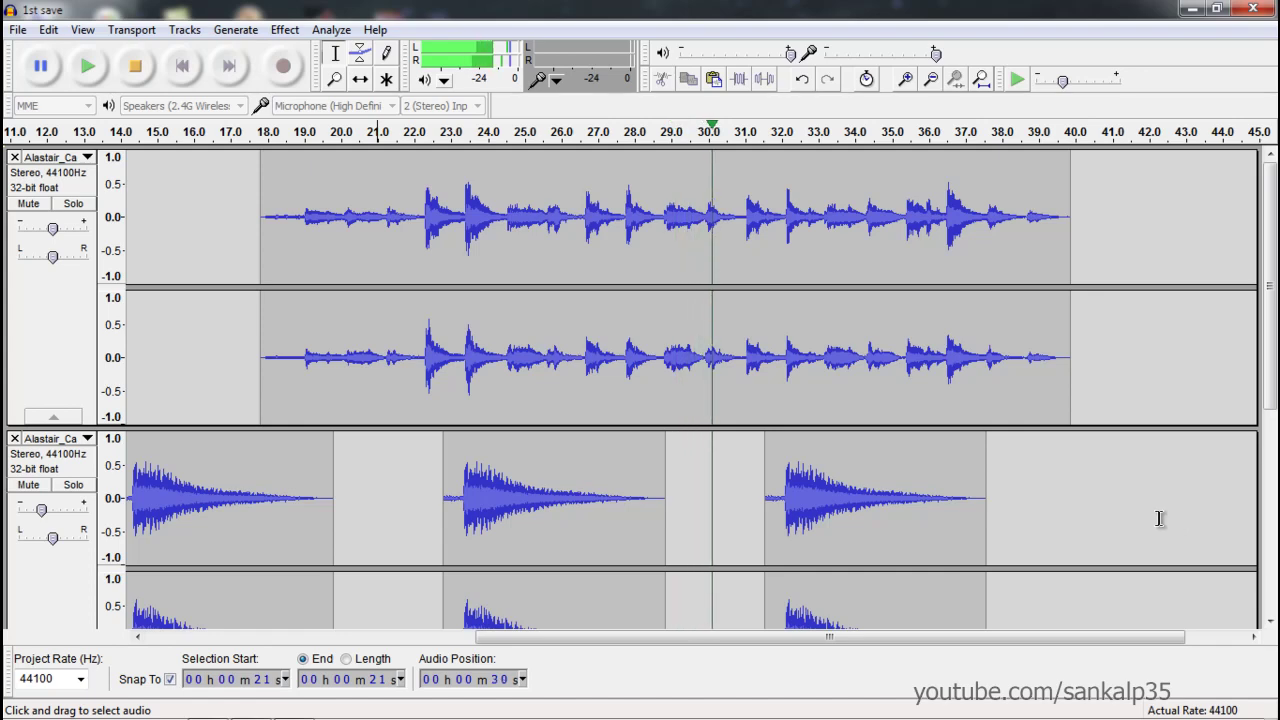